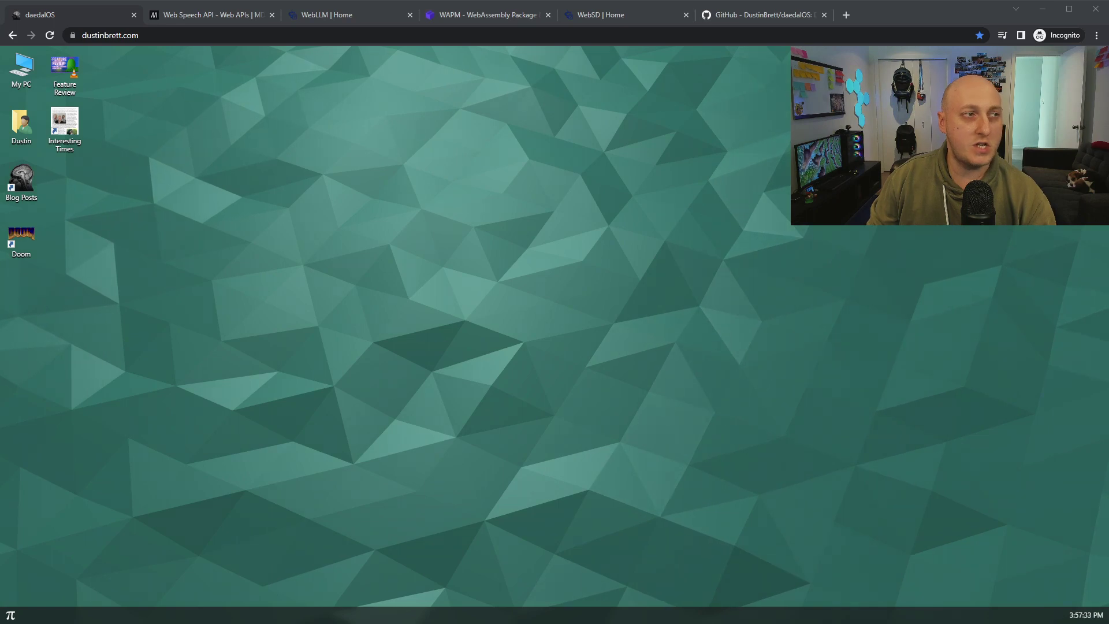
Launch AI Chat from Start, move its window up-left, and show the Set Text-to-Speech voice list
{"action": "left_click", "coordinate": [12, 616]}
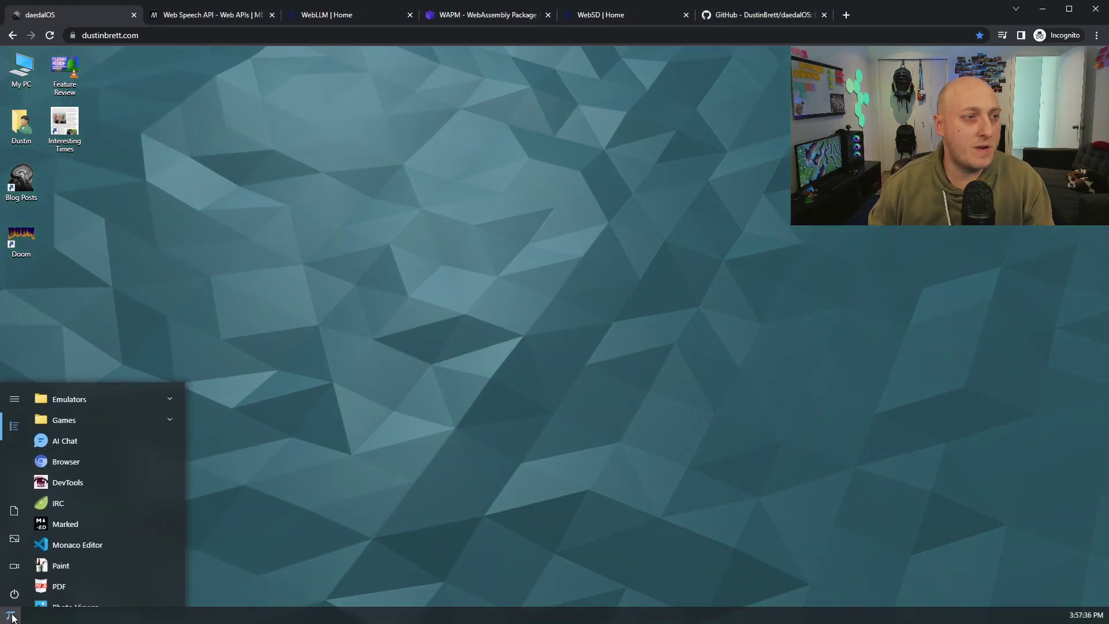
{"action": "left_click", "coordinate": [61, 440]}
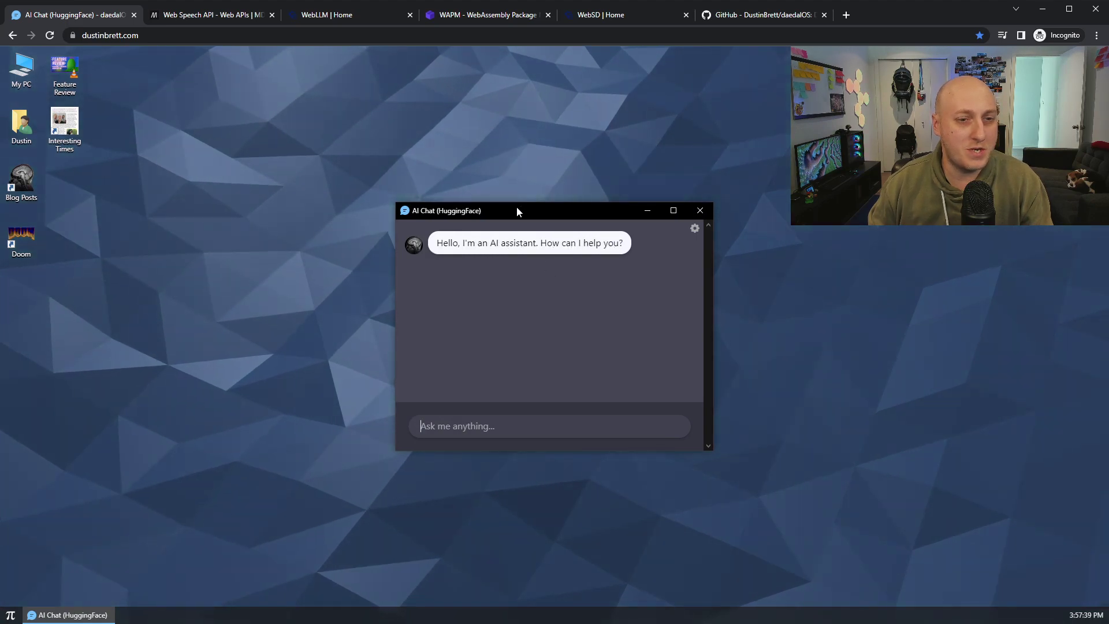
{"action": "left_click_drag", "start_coordinate": [517, 208], "coordinate": [374, 146]}
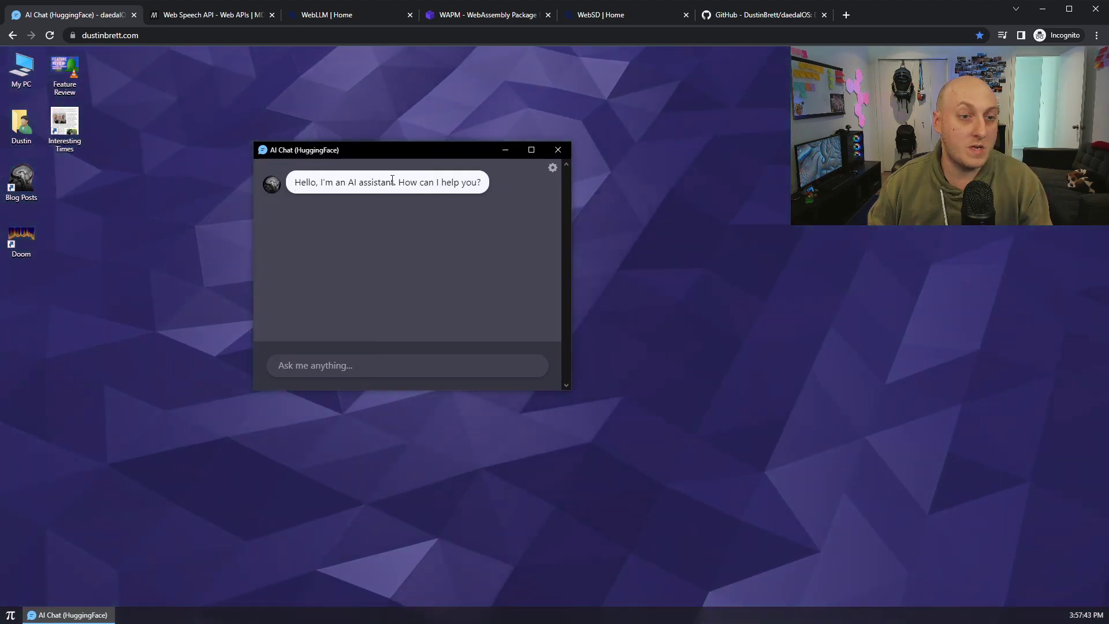
{"action": "left_click", "coordinate": [552, 169]}
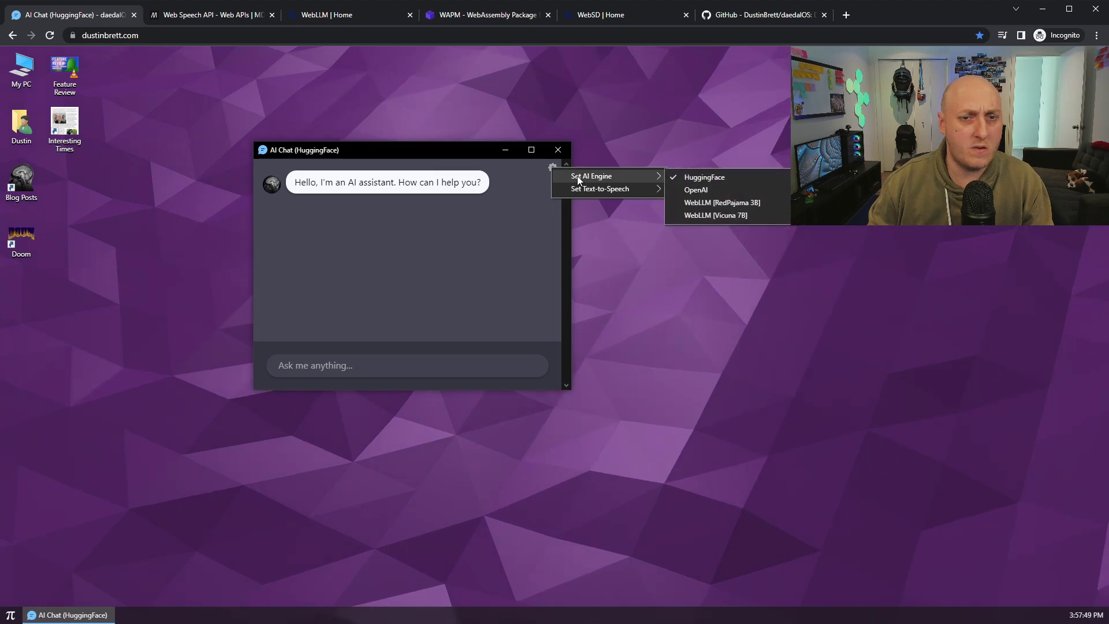
{"action": "mouse_move", "coordinate": [593, 188]}
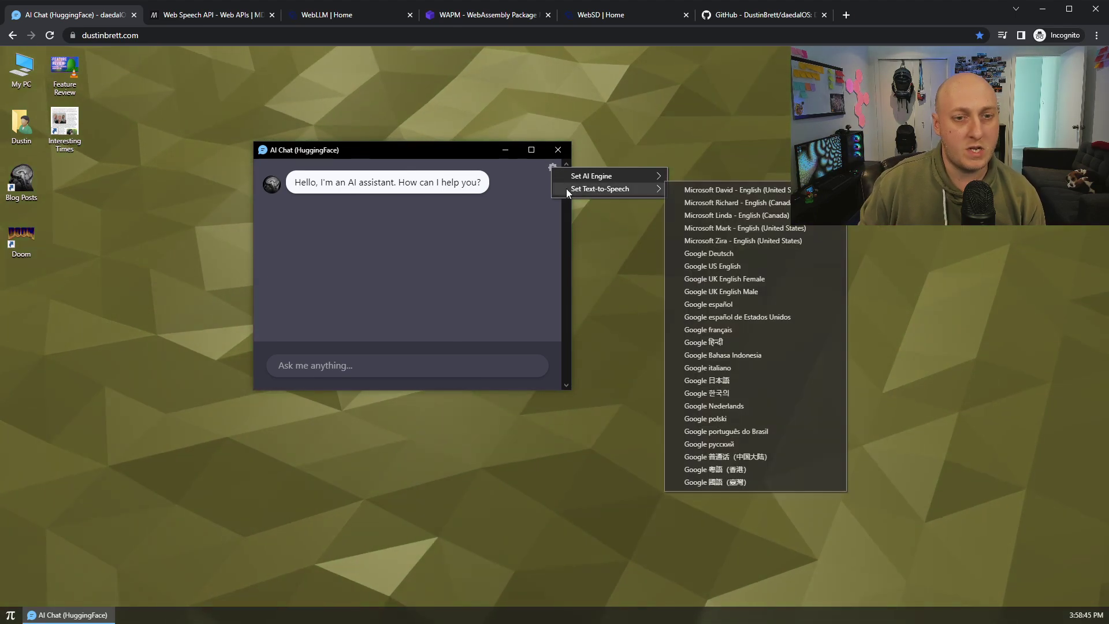
Dismiss the voice menu and ask the AI chat 'Hi how are you?'
{"action": "left_click", "coordinate": [729, 192]}
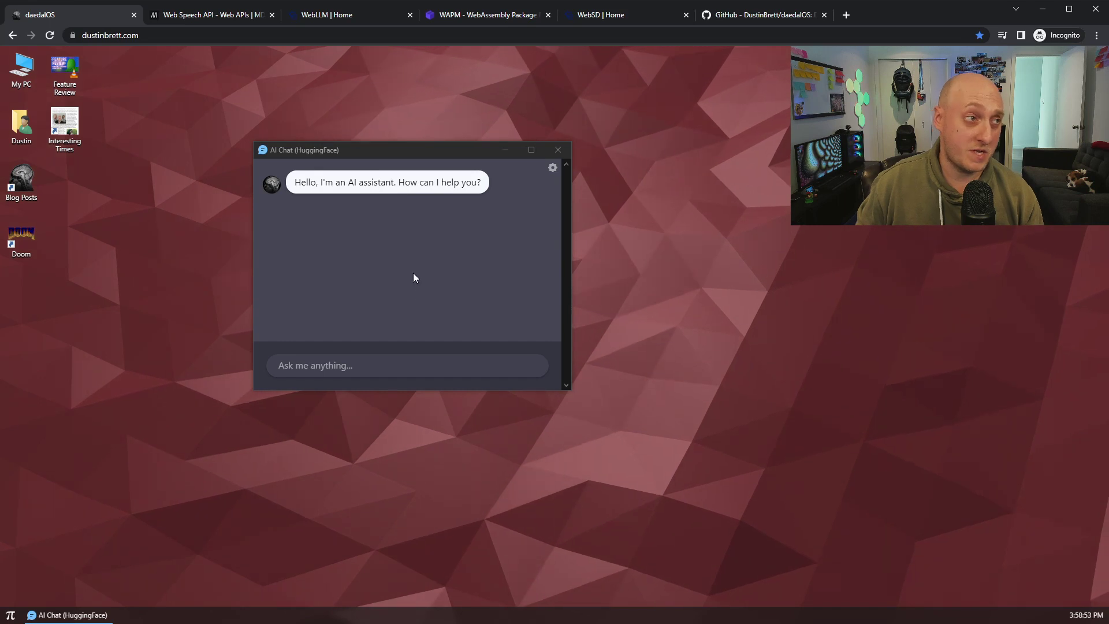
{"action": "left_click", "coordinate": [399, 368]}
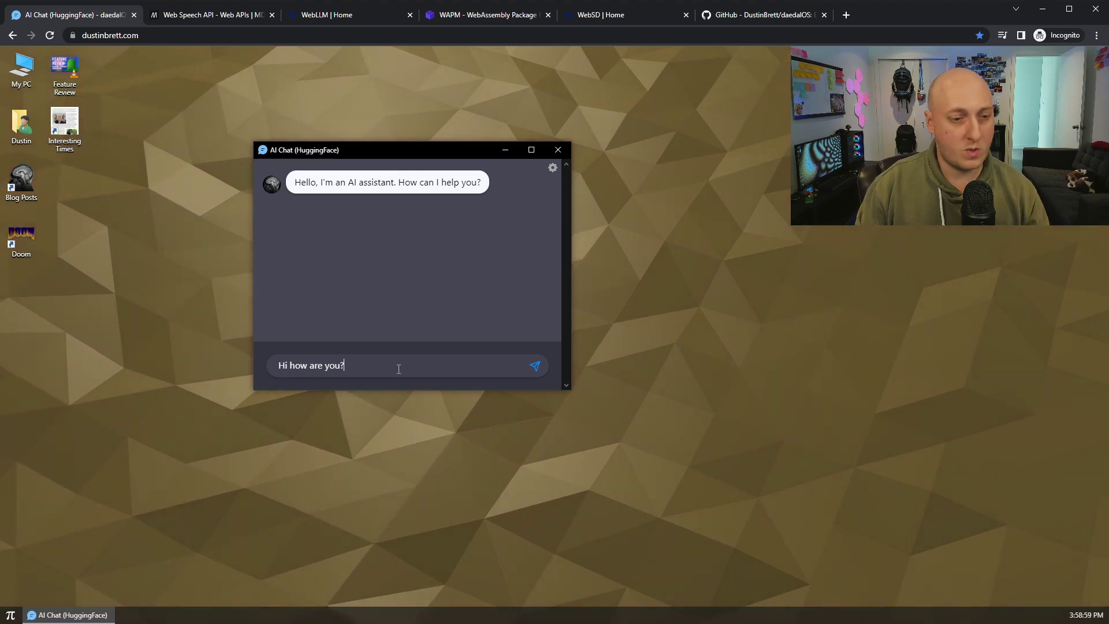
{"action": "type", "text": "Hi how are you?"}
{"action": "key", "text": "Return"}
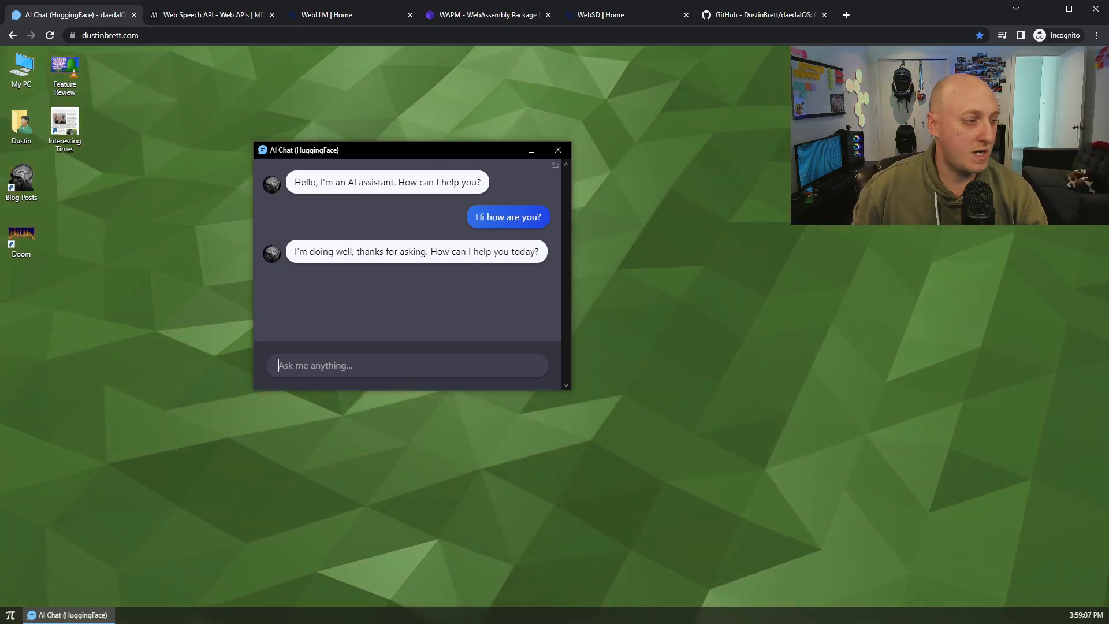
Read through MDN's Web Speech API interfaces and compatibility tables, then return to the daedalOS tab
{"action": "left_click", "coordinate": [221, 16]}
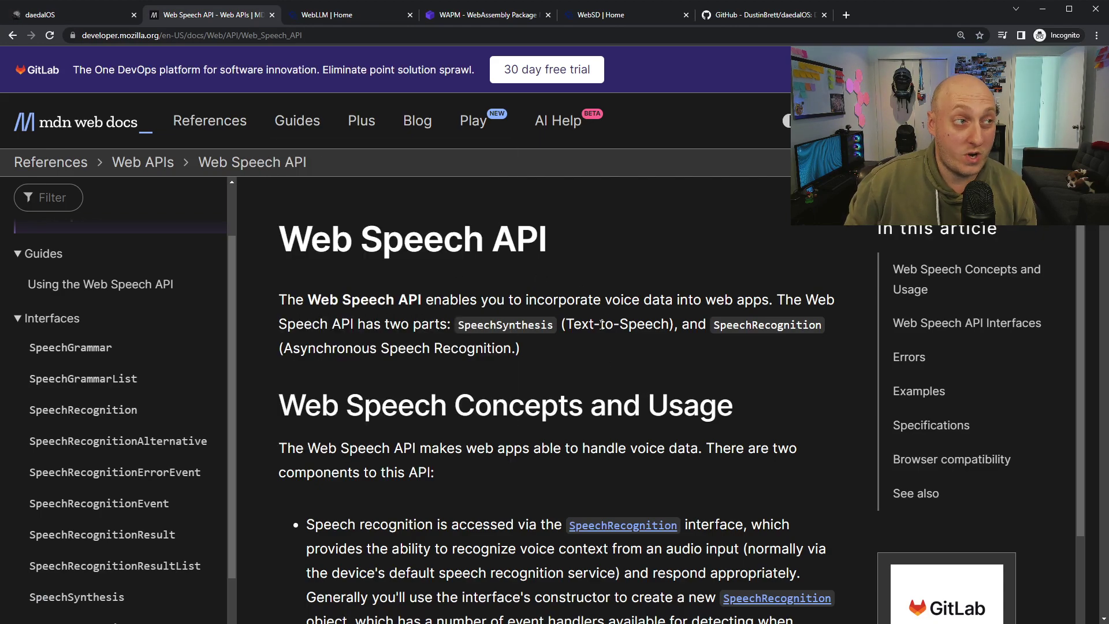
{"action": "scroll", "coordinate": [601, 324], "scroll_direction": "down", "scroll_amount": 15}
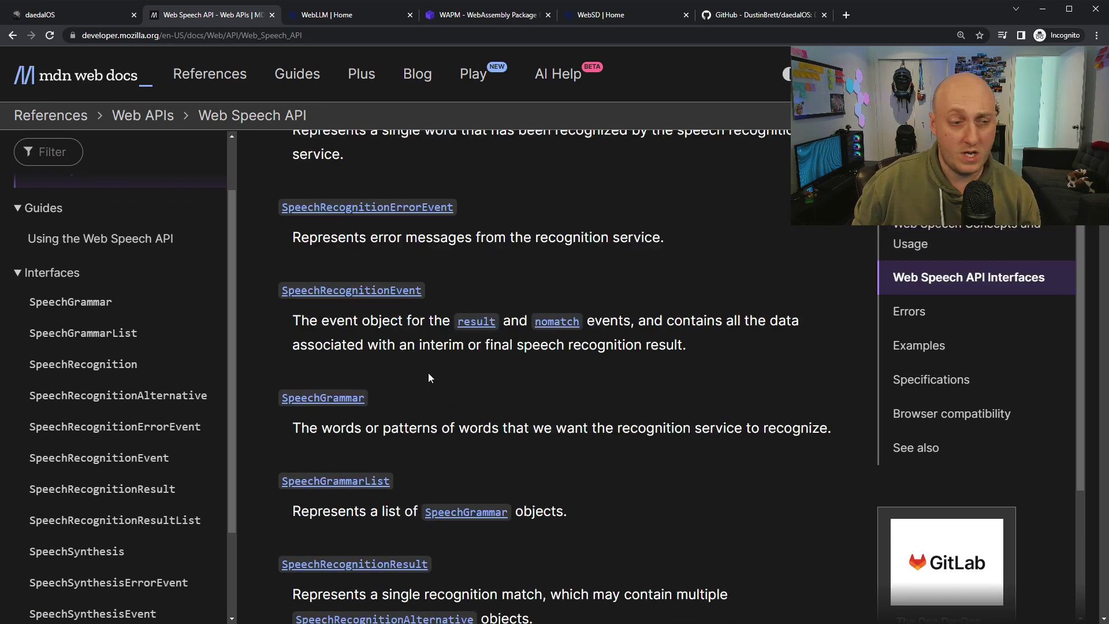
{"action": "scroll", "coordinate": [1085, 375], "scroll_direction": "down", "scroll_amount": 20}
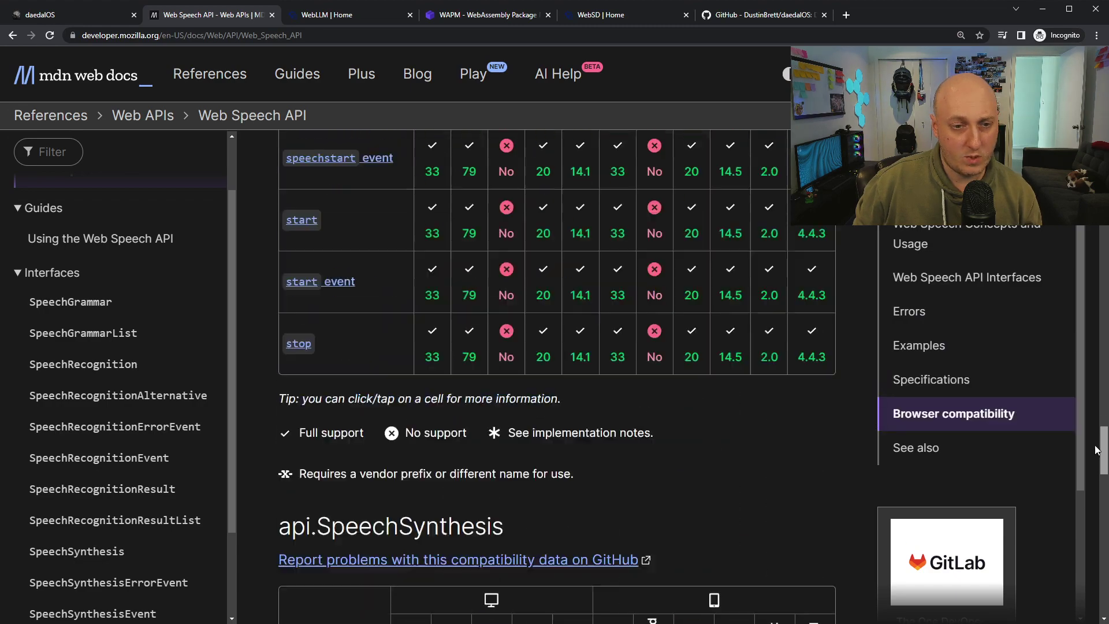
{"action": "scroll", "coordinate": [1085, 375], "scroll_direction": "up", "scroll_amount": 15}
{"action": "scroll", "coordinate": [1085, 375], "scroll_direction": "up", "scroll_amount": 5}
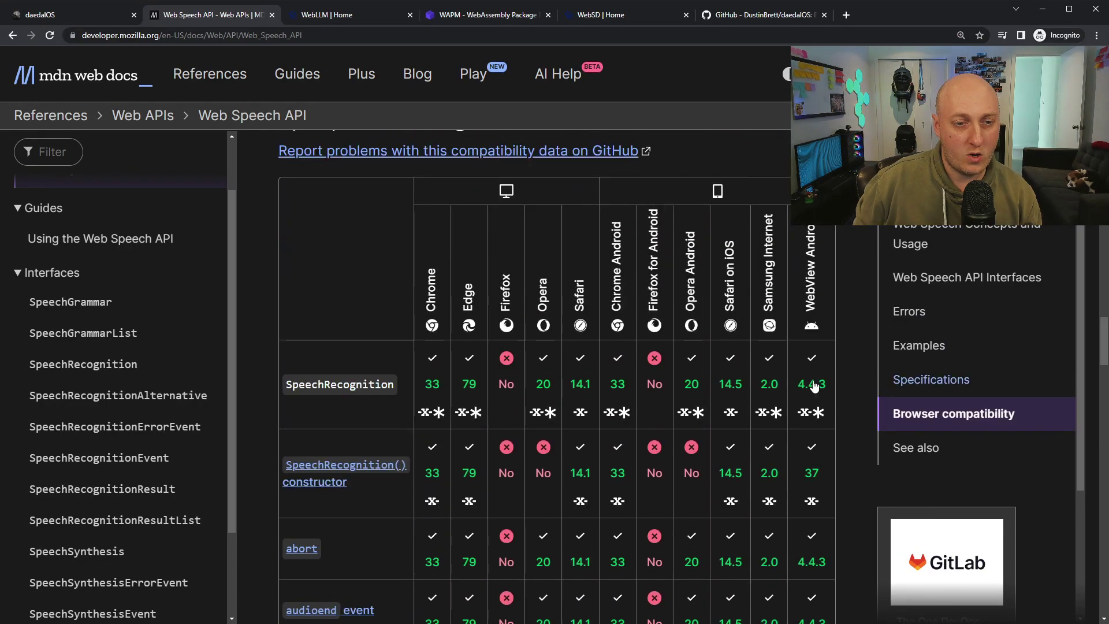
{"action": "scroll", "coordinate": [538, 493], "scroll_direction": "down", "scroll_amount": 20}
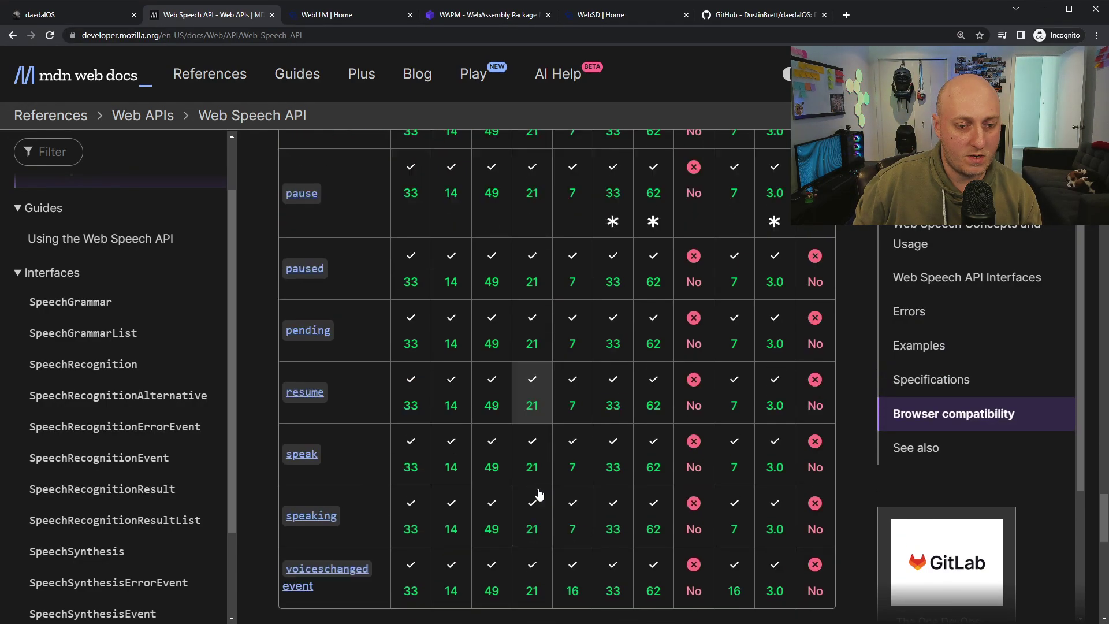
{"action": "scroll", "coordinate": [534, 494], "scroll_direction": "up", "scroll_amount": 10}
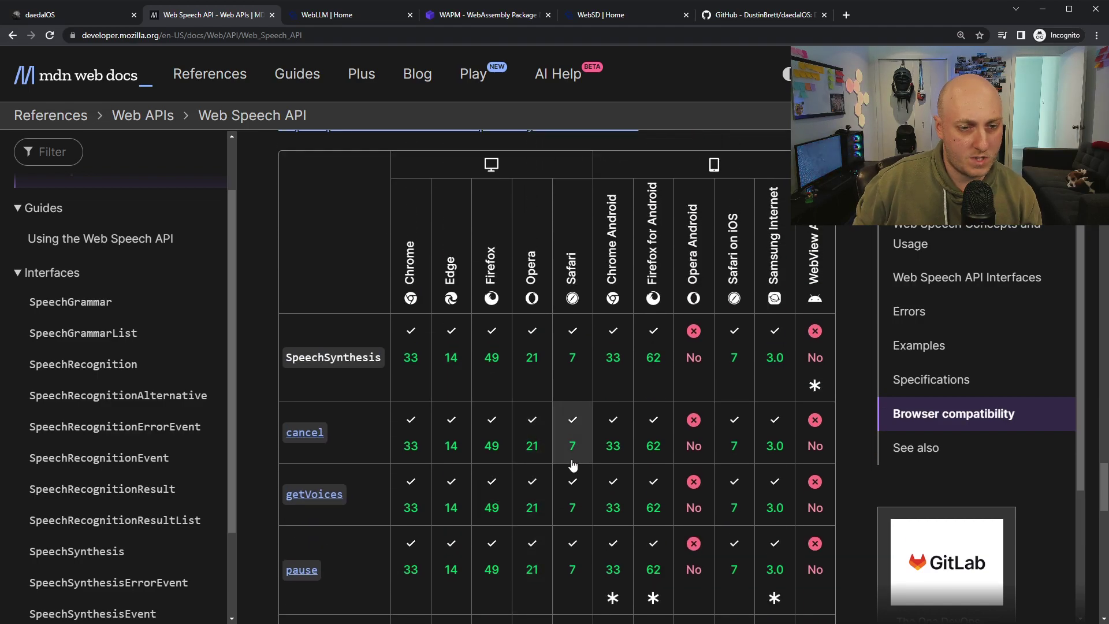
{"action": "scroll", "coordinate": [572, 464], "scroll_direction": "up", "scroll_amount": 6}
{"action": "scroll", "coordinate": [543, 467], "scroll_direction": "up", "scroll_amount": 20}
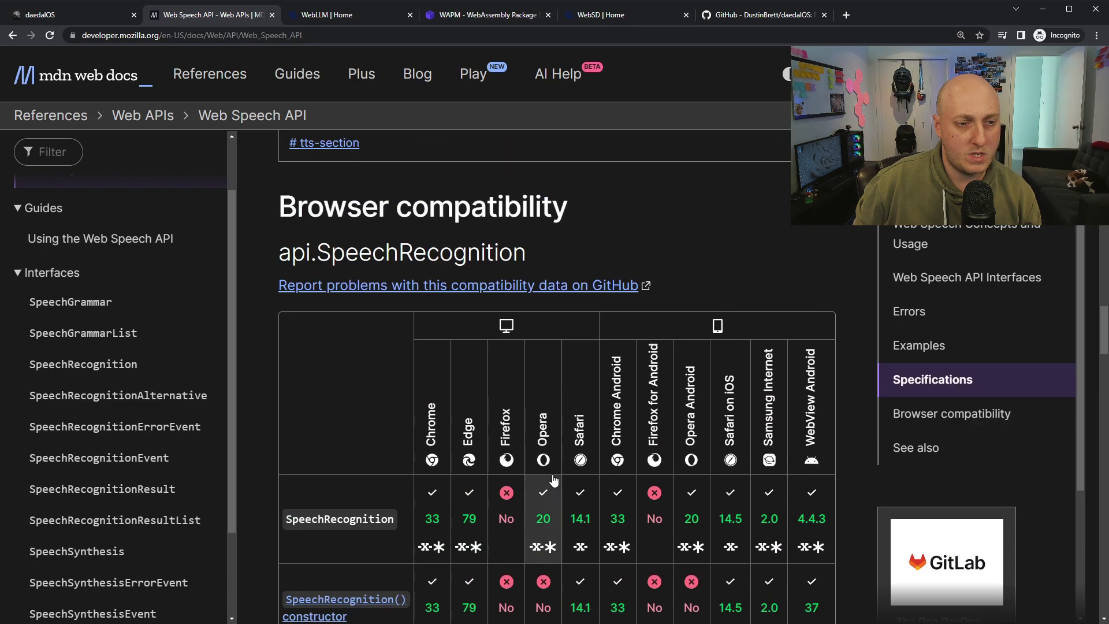
{"action": "scroll", "coordinate": [559, 488], "scroll_direction": "up", "scroll_amount": 20}
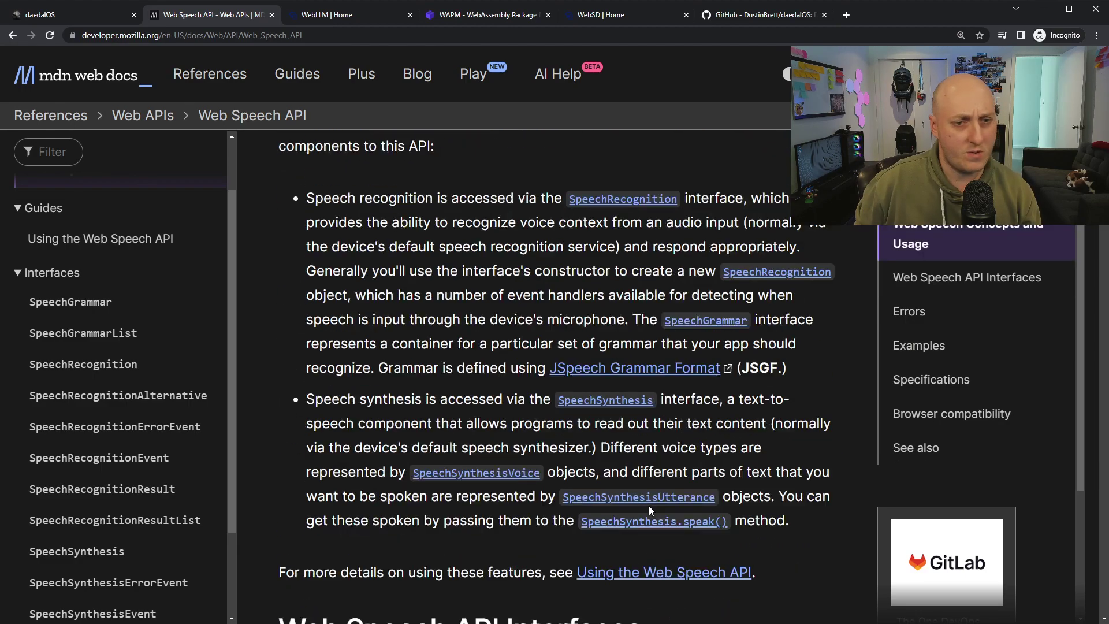
{"action": "scroll", "coordinate": [649, 511], "scroll_direction": "down", "scroll_amount": 15}
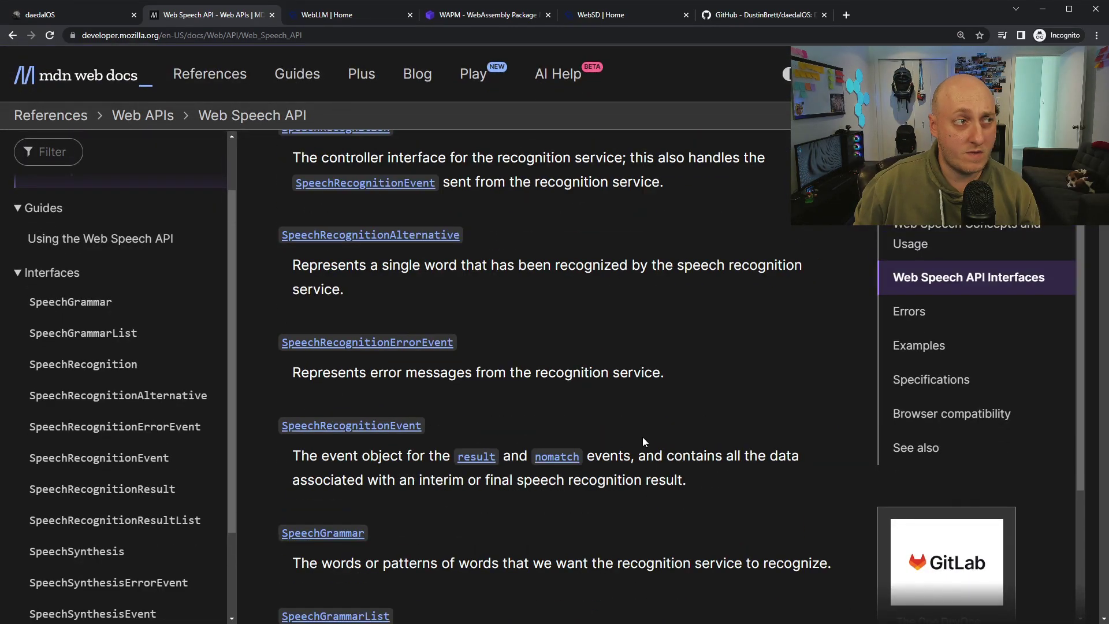
{"action": "scroll", "coordinate": [627, 365], "scroll_direction": "up", "scroll_amount": 5}
{"action": "scroll", "coordinate": [613, 400], "scroll_direction": "down", "scroll_amount": 2}
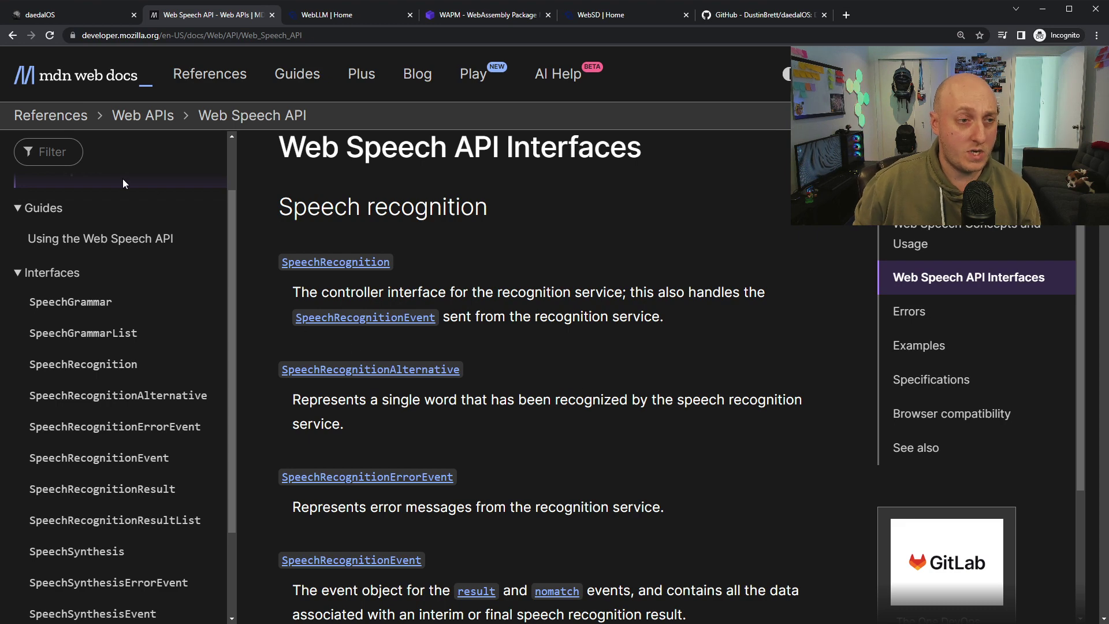
{"action": "left_click", "coordinate": [52, 20]}
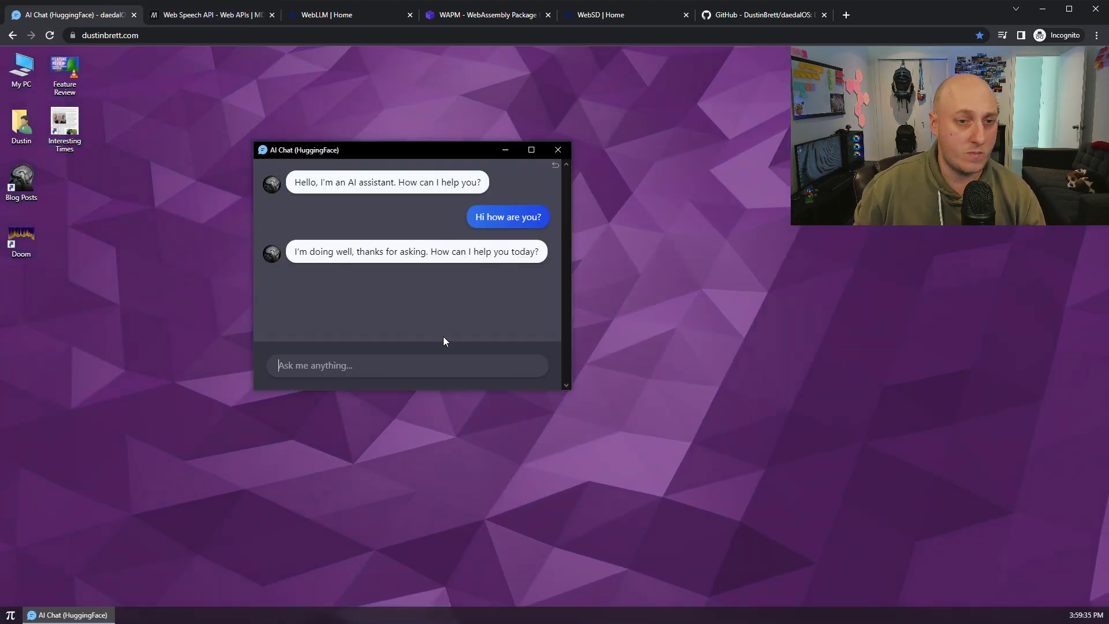
Reset the chat, choose the Google italiano speech voice, and close the AI Chat window
{"action": "left_click", "coordinate": [556, 167]}
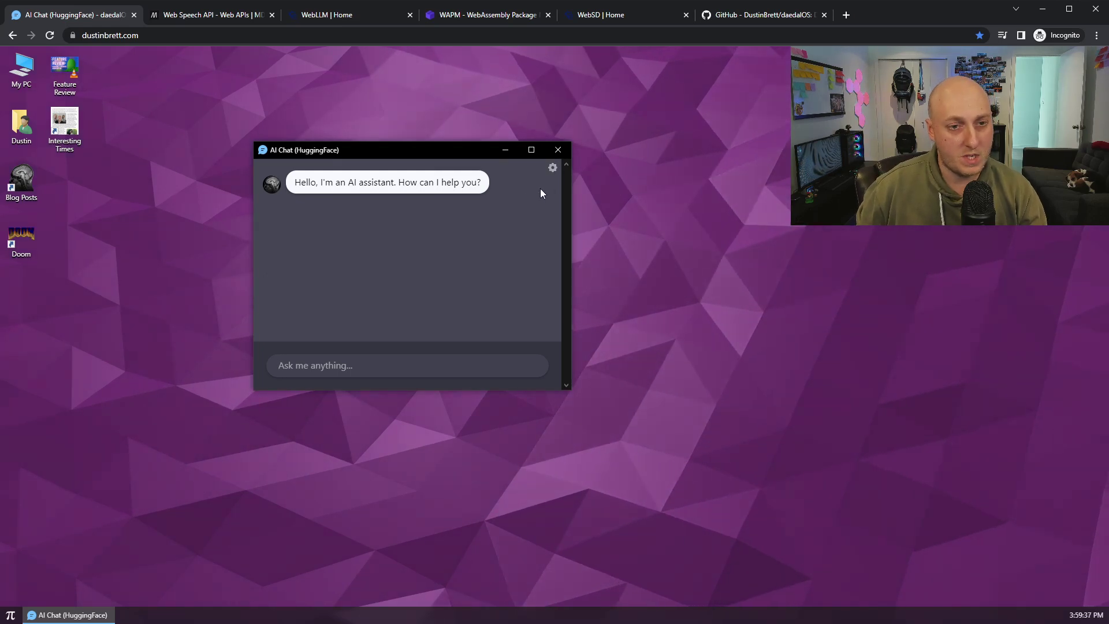
{"action": "left_click", "coordinate": [556, 167]}
{"action": "mouse_move", "coordinate": [600, 189]}
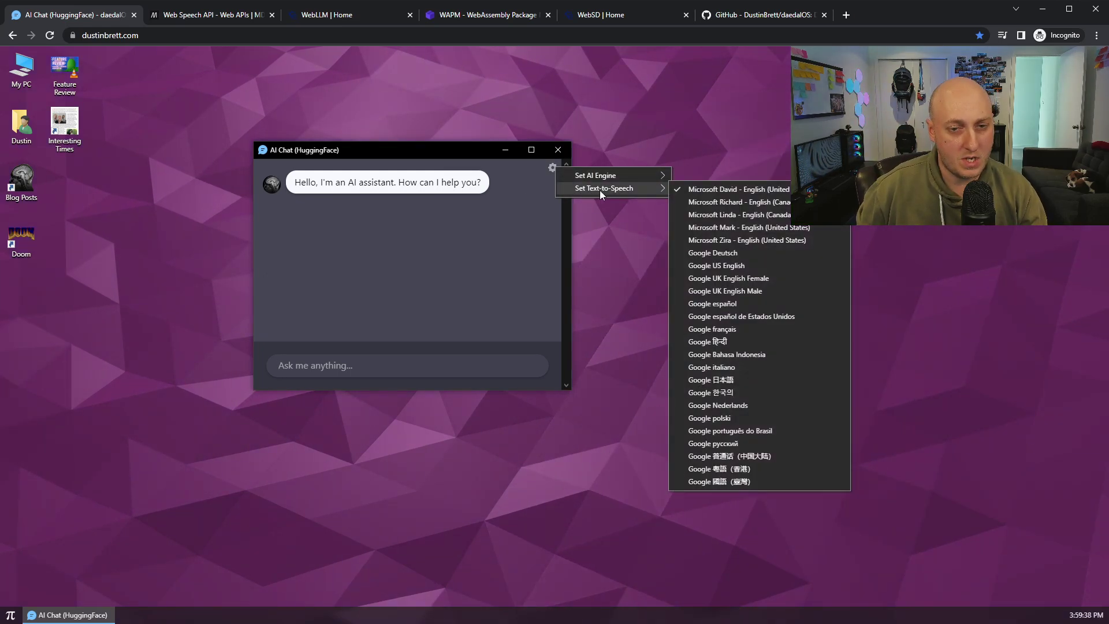
{"action": "left_click", "coordinate": [736, 370]}
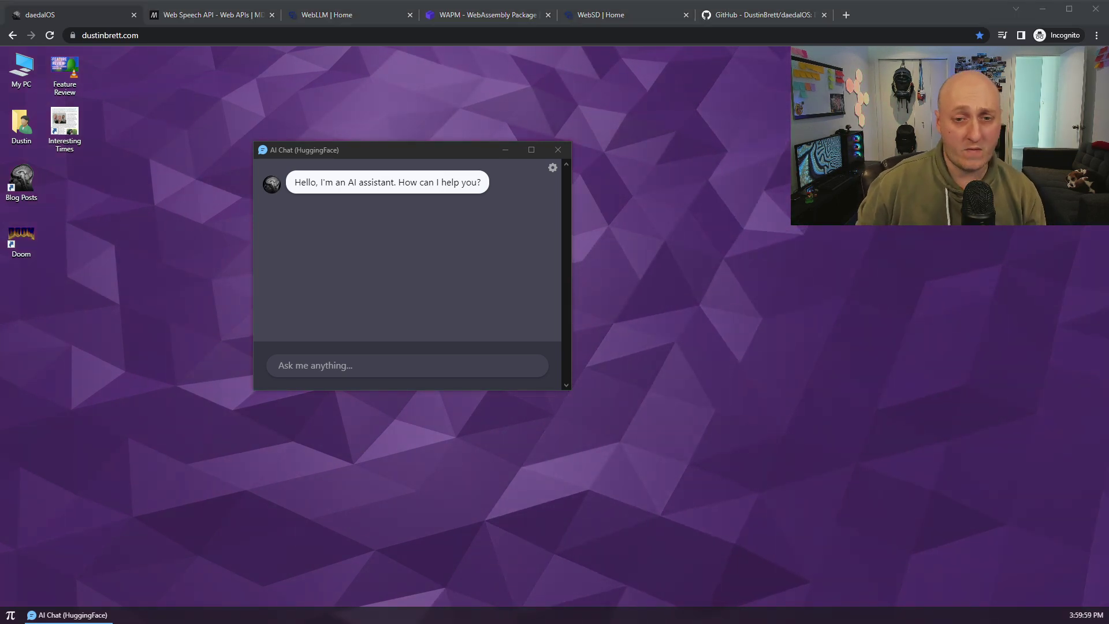
{"action": "left_click", "coordinate": [557, 150]}
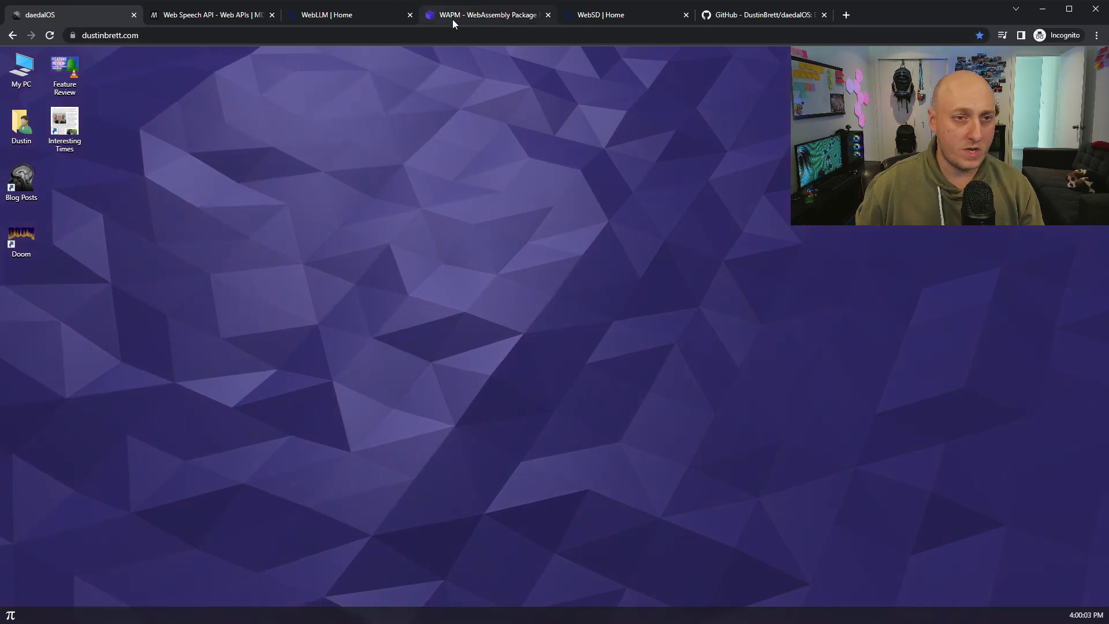
Look over the mlc-ai/web-llm repo README, then switch to the WAPM WebAssembly Package tab
{"action": "left_click", "coordinate": [321, 15]}
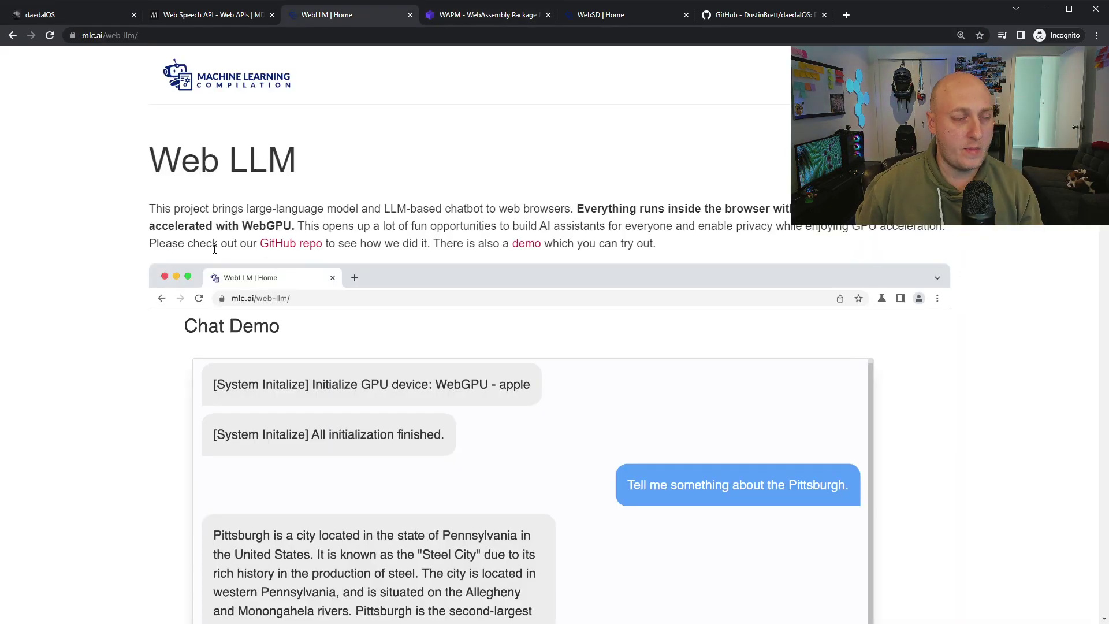
{"action": "scroll", "coordinate": [690, 329], "scroll_direction": "down", "scroll_amount": 15}
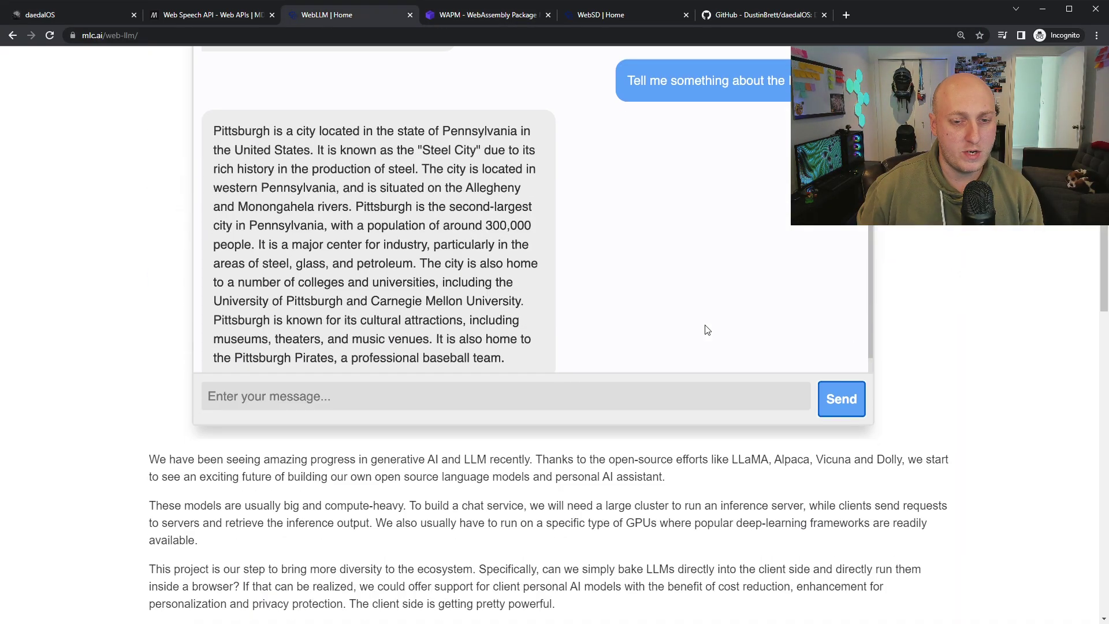
{"action": "scroll", "coordinate": [247, 443], "scroll_direction": "up", "scroll_amount": 5}
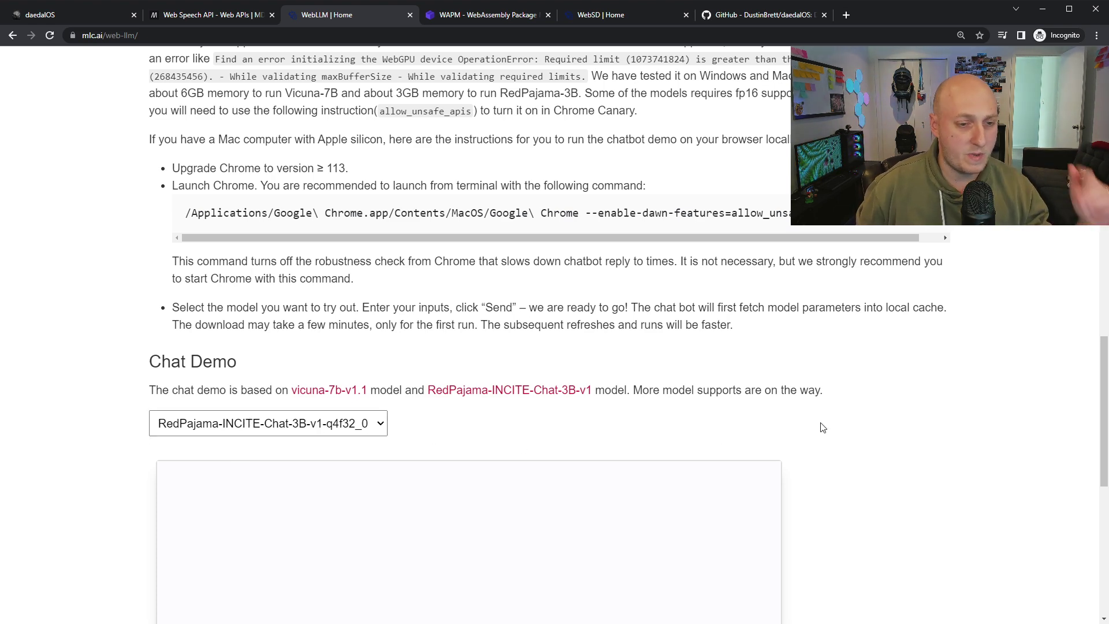
{"action": "scroll", "coordinate": [878, 451], "scroll_direction": "up", "scroll_amount": 15}
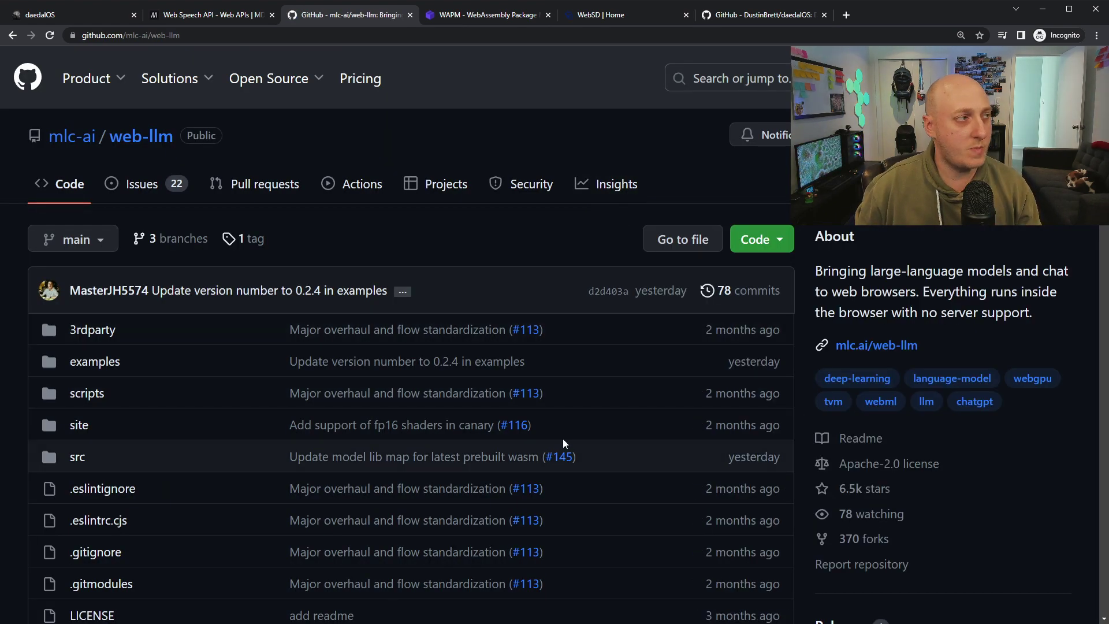
{"action": "scroll", "coordinate": [1019, 466], "scroll_direction": "down", "scroll_amount": 4}
{"action": "scroll", "coordinate": [1020, 462], "scroll_direction": "down", "scroll_amount": 4}
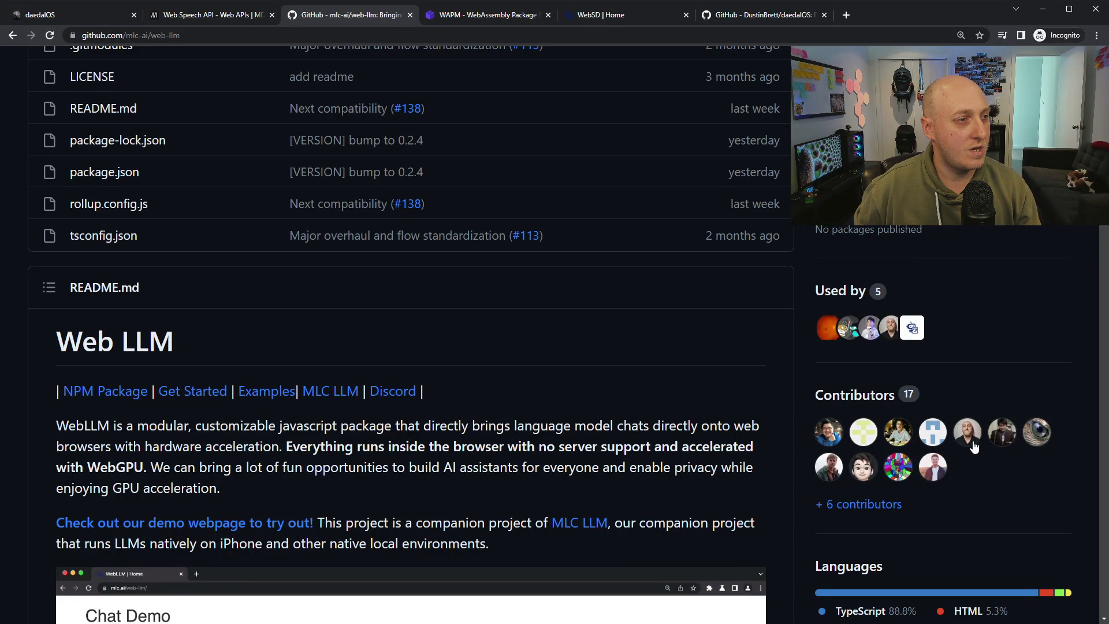
{"action": "scroll", "coordinate": [769, 459], "scroll_direction": "up", "scroll_amount": 8}
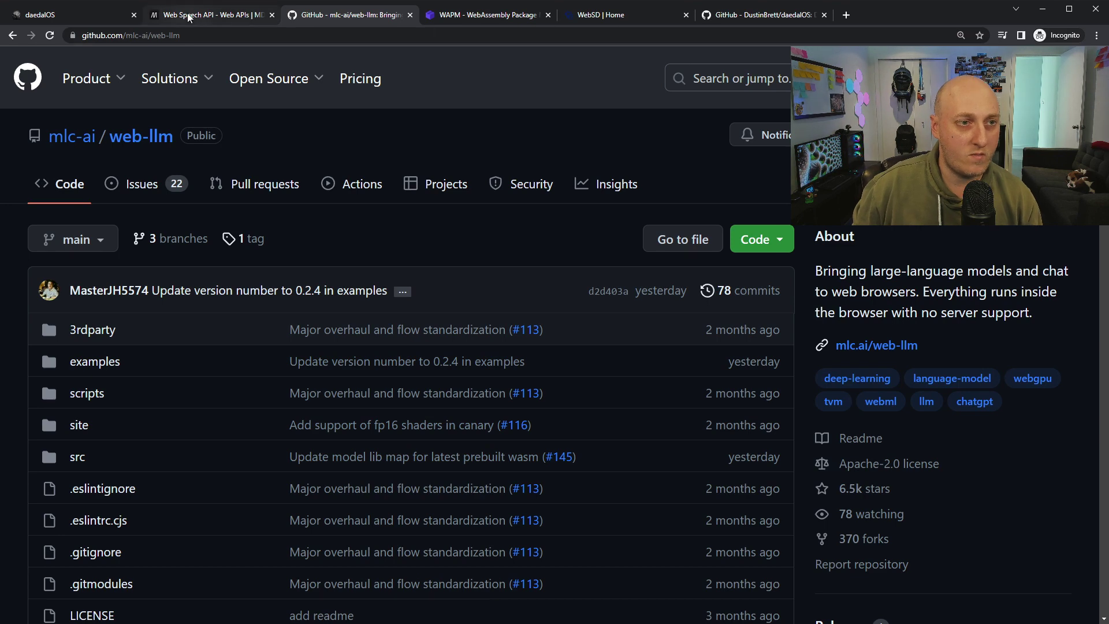
{"action": "left_click", "coordinate": [466, 15]}
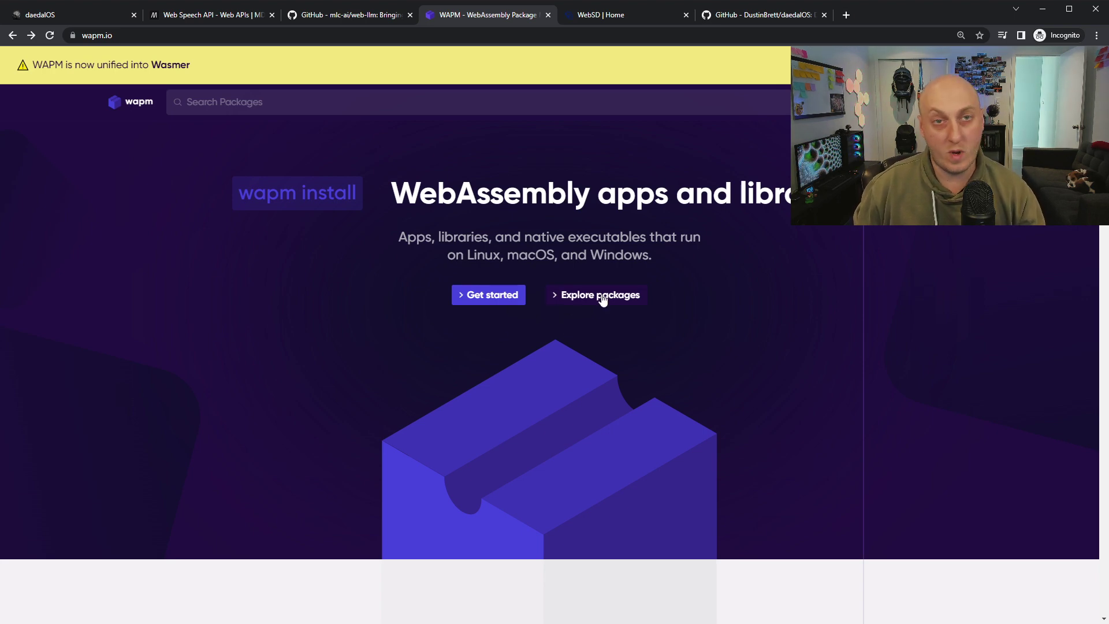
Scroll wapm.io down to the Popular Standalone Apps and Latest Uploads listings
{"action": "scroll", "coordinate": [534, 409], "scroll_direction": "down", "scroll_amount": 10}
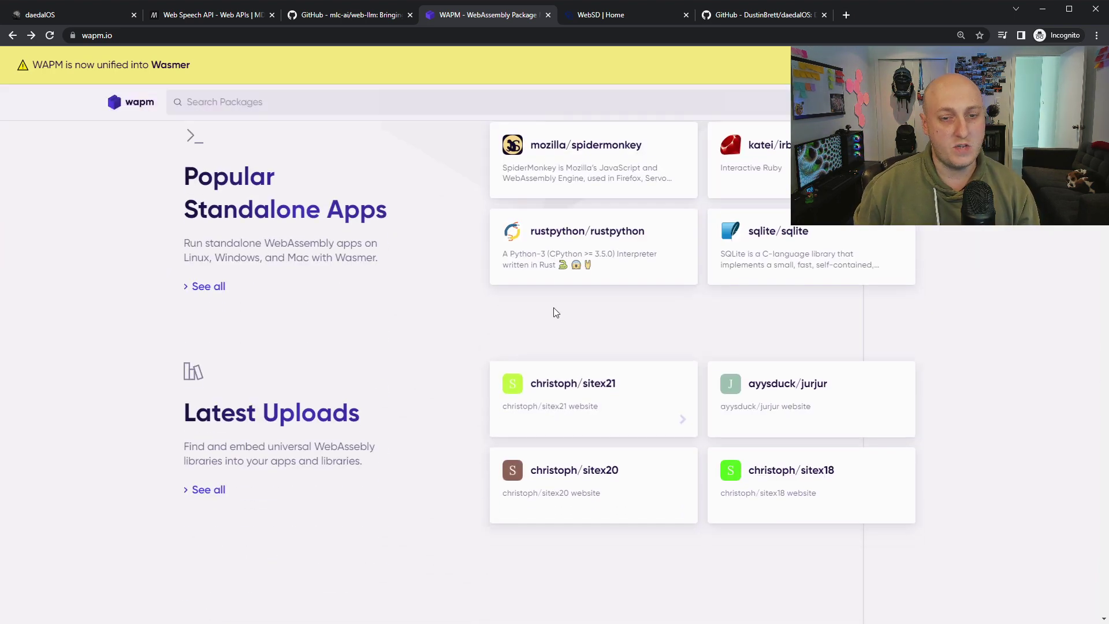
Open a daedalOS Terminal and run 'wapm cowsay hi' after correcting the typo
{"action": "left_click", "coordinate": [55, 18]}
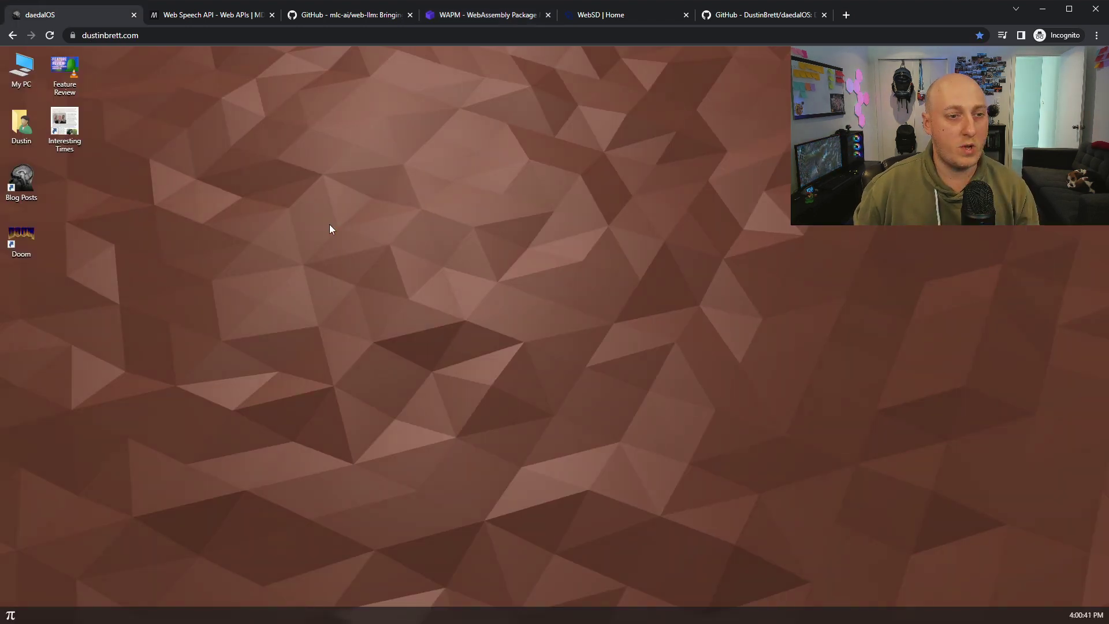
{"action": "key", "text": "ctrl+alt+t"}
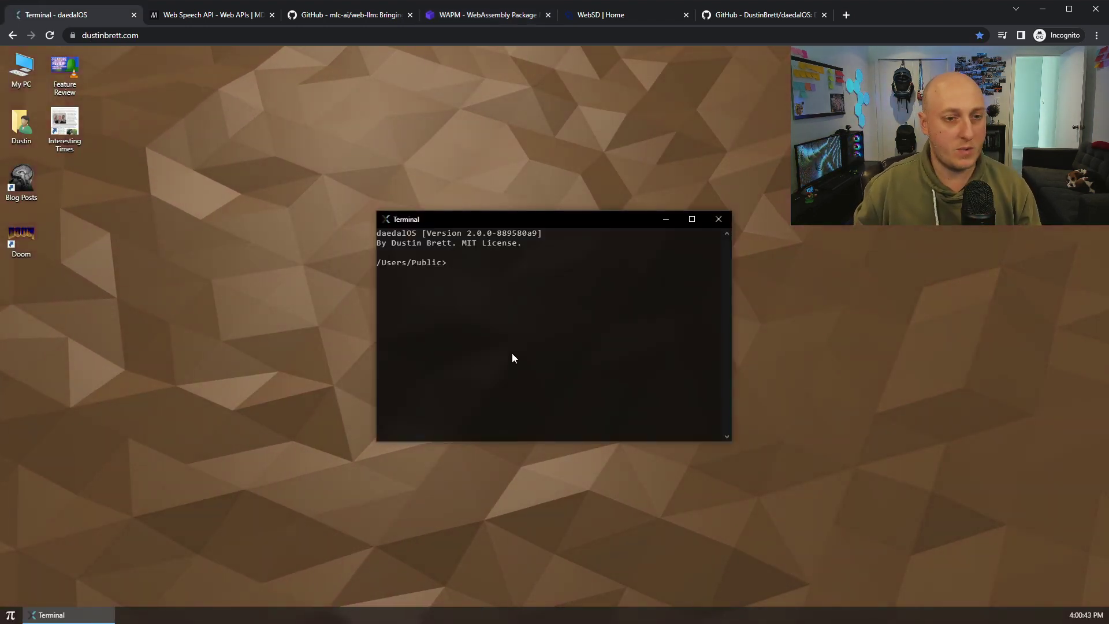
{"action": "type", "text": "wapm "}
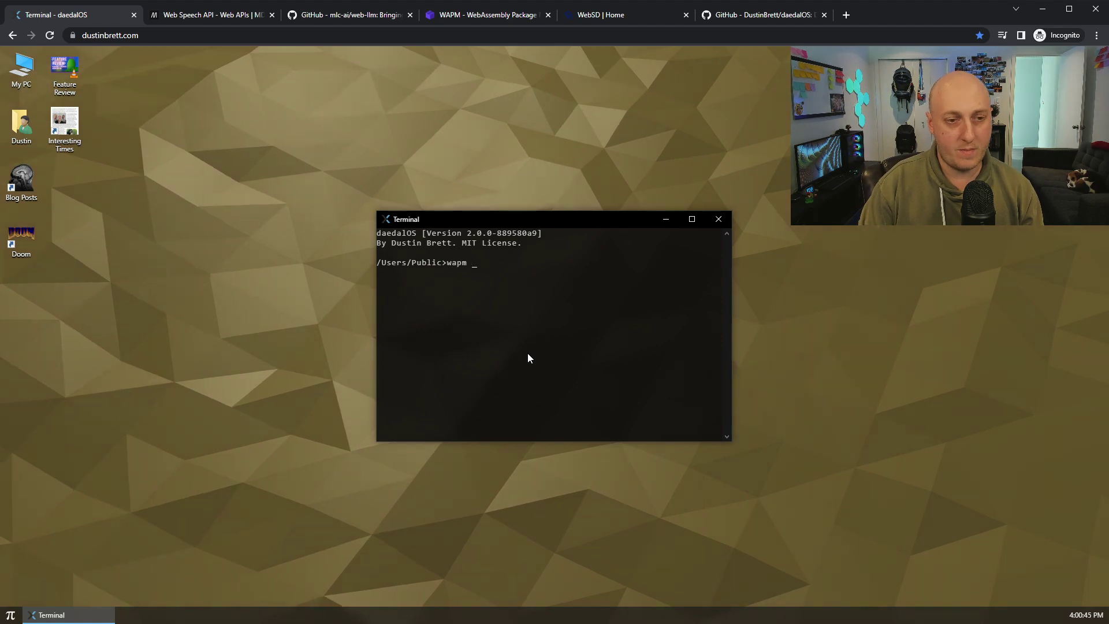
{"action": "type", "text": "cowsa=y hi"}
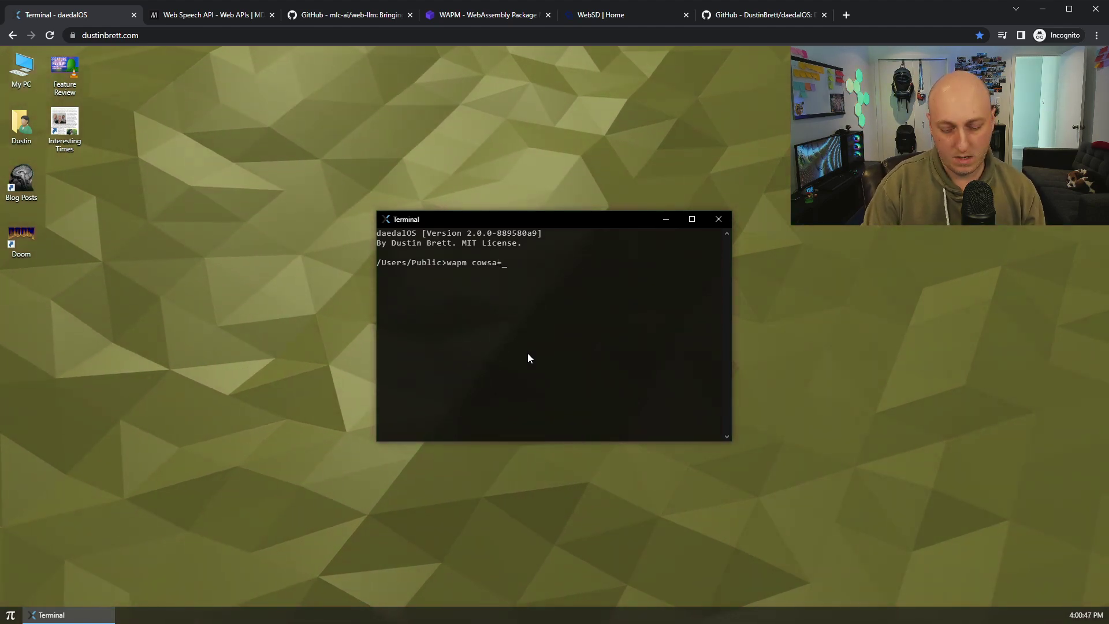
{"action": "key", "text": "Left"}
{"action": "key", "text": "Left"}
{"action": "key", "text": "Left"}
{"action": "key", "text": "Left"}
{"action": "key", "text": "BackSpace"}
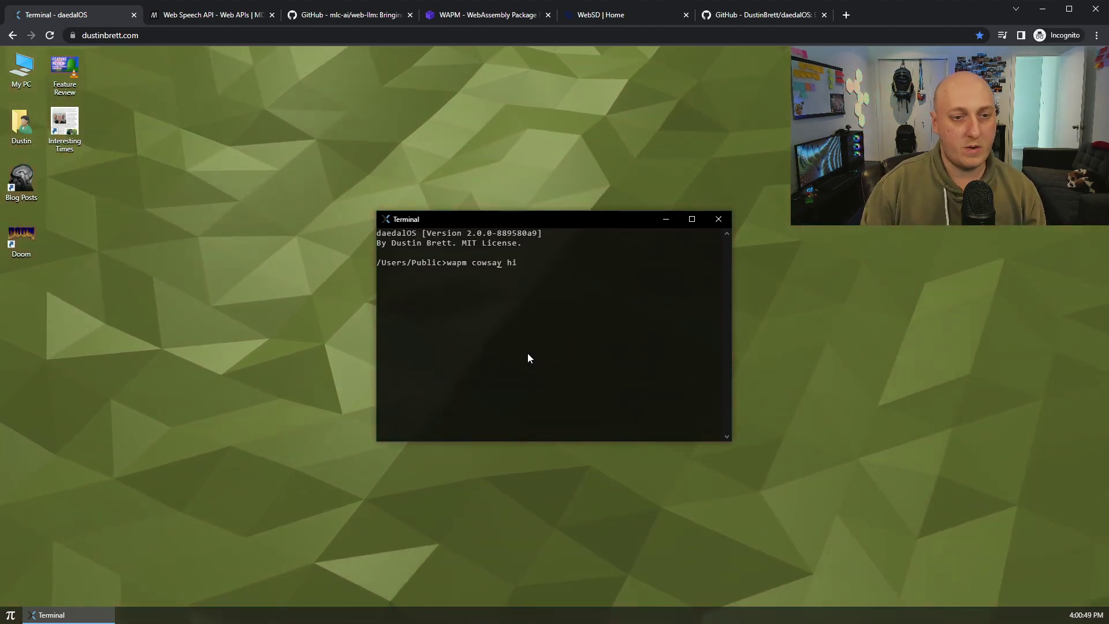
{"action": "key", "text": "Return"}
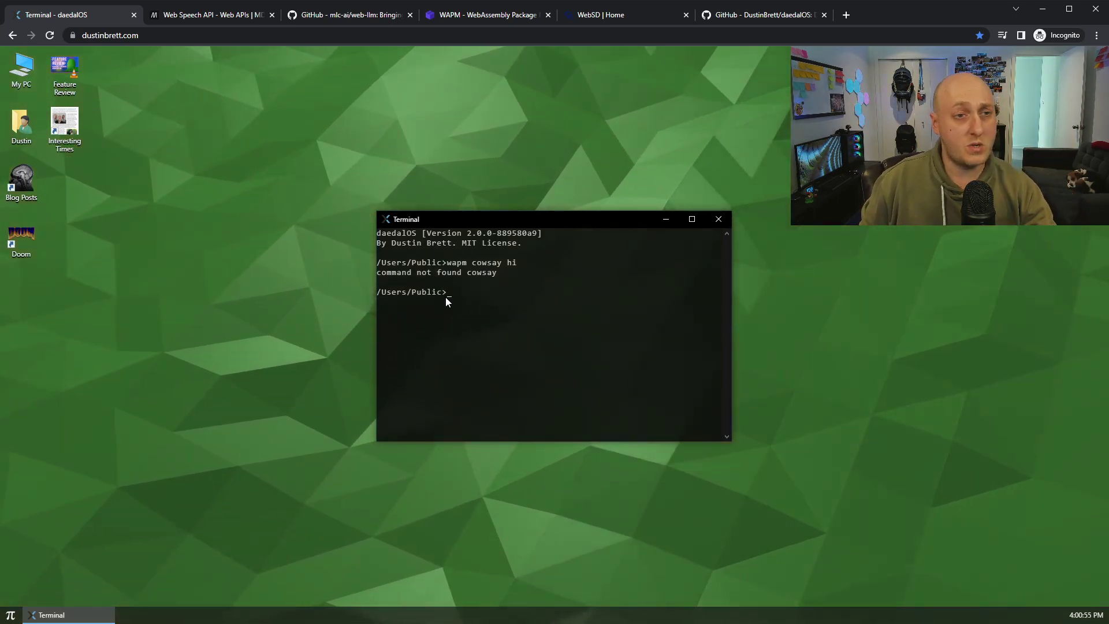
Search the WAPM packages for cowsay
{"action": "left_click", "coordinate": [460, 16]}
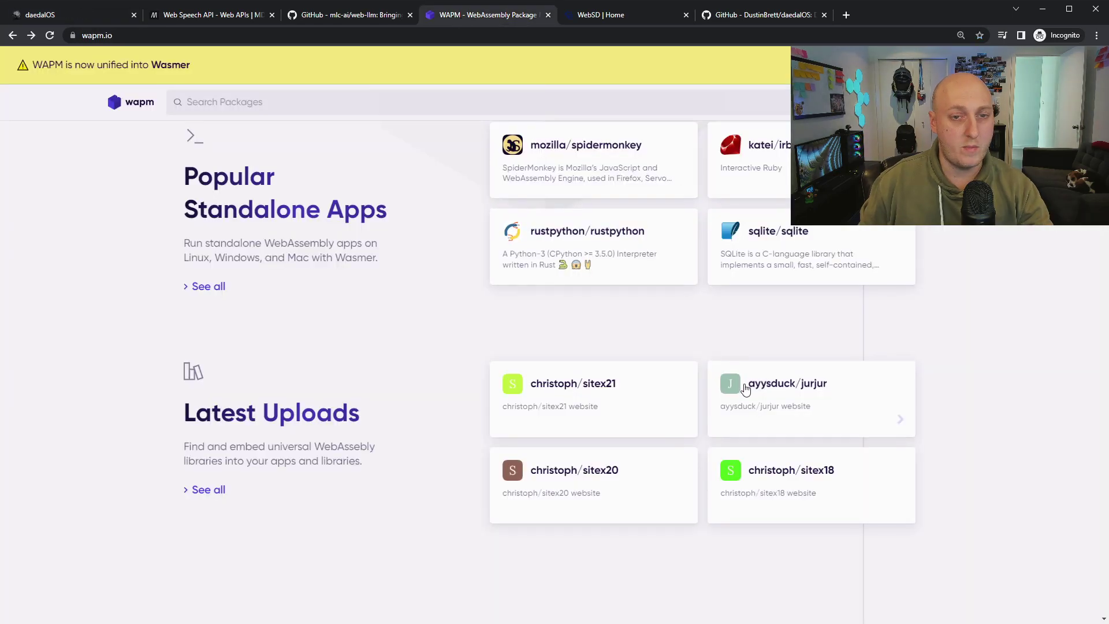
{"action": "scroll", "coordinate": [357, 252], "scroll_direction": "up", "scroll_amount": 5}
{"action": "left_click", "coordinate": [334, 102]}
{"action": "type", "text": "dowsay"}
{"action": "key", "text": "Return"}
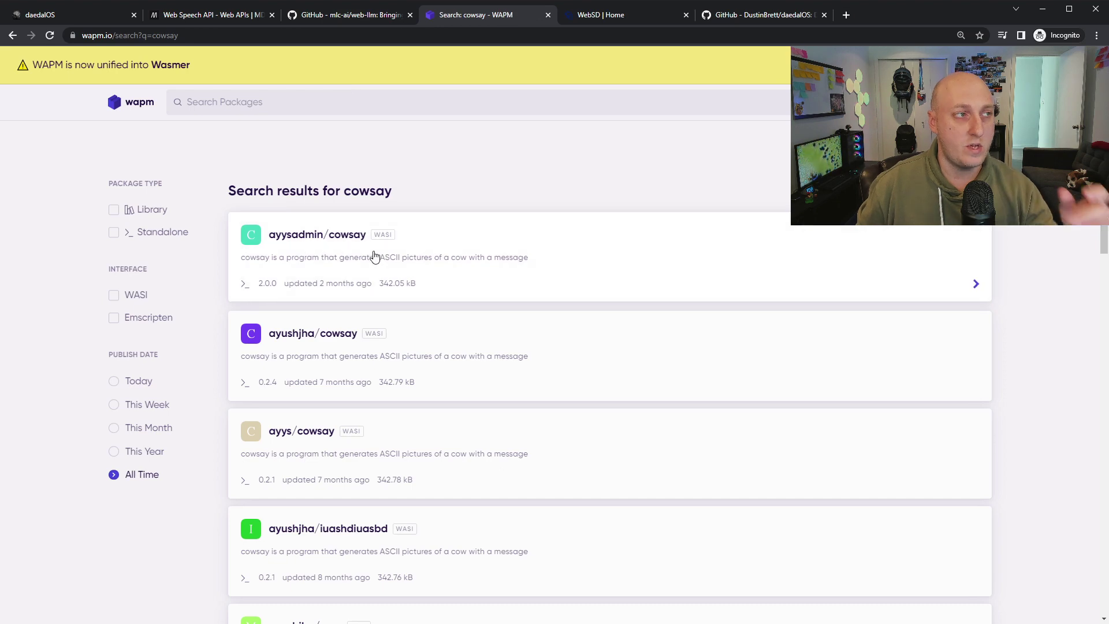
Try the ayysadmin/cowsay module file, then close the NoSuchKey error tab it opens
{"action": "left_click", "coordinate": [75, 17]}
{"action": "left_click", "coordinate": [471, 17]}
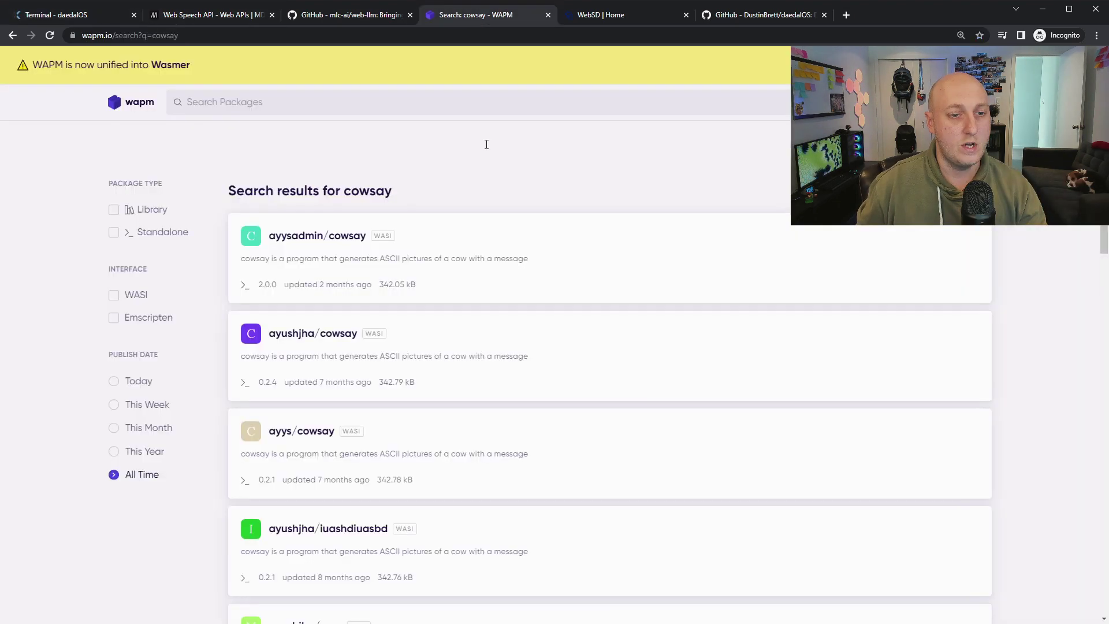
{"action": "left_click", "coordinate": [423, 242]}
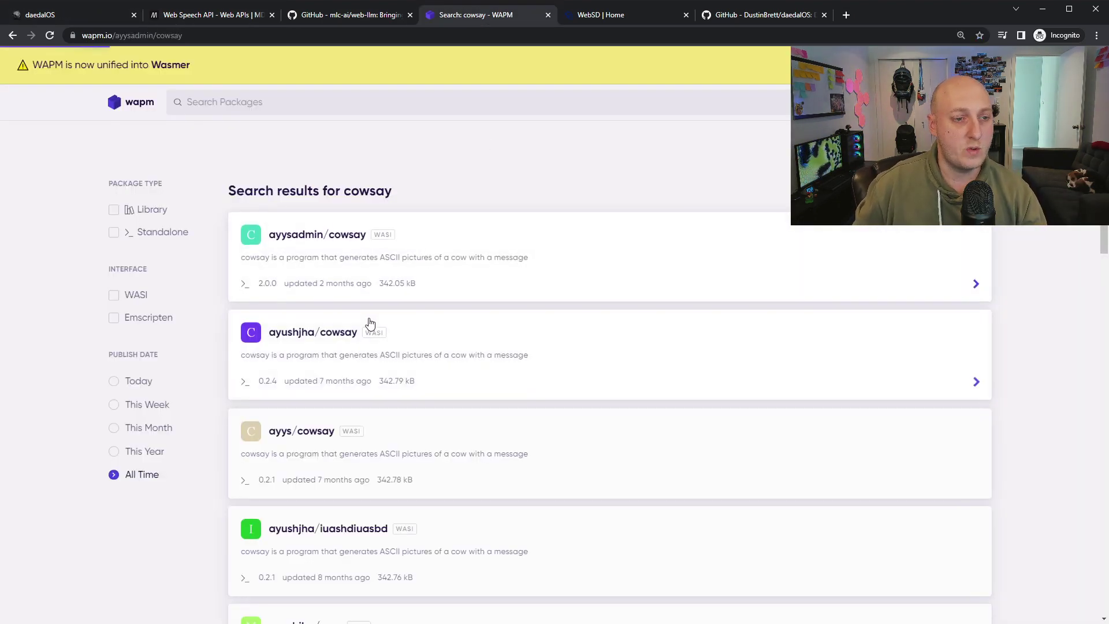
{"action": "scroll", "coordinate": [198, 408], "scroll_direction": "down", "scroll_amount": 5}
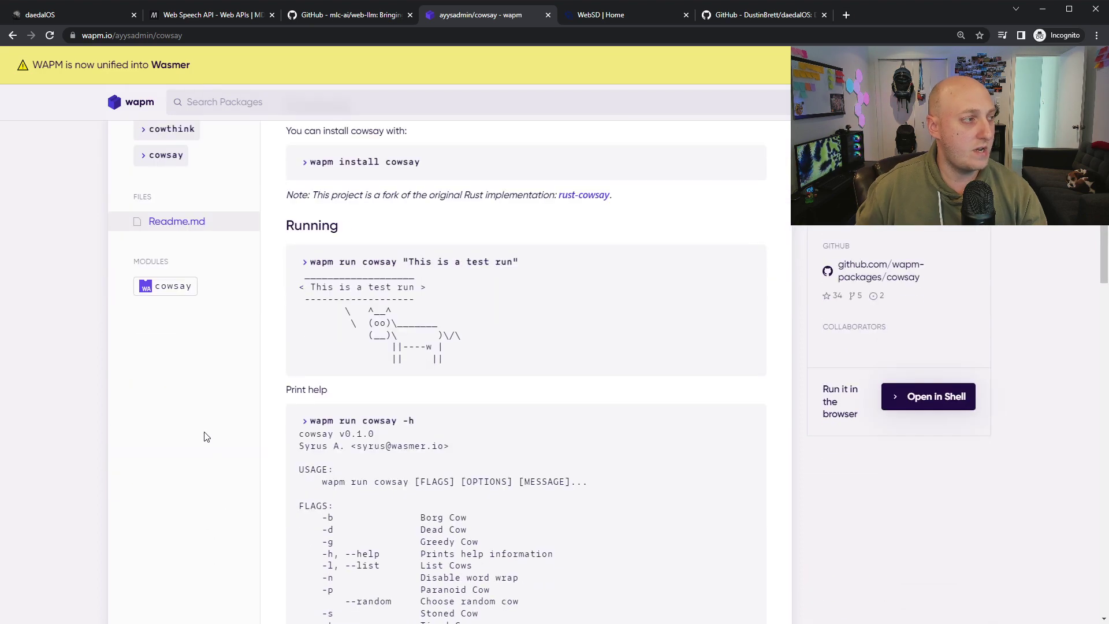
{"action": "left_click", "coordinate": [165, 287]}
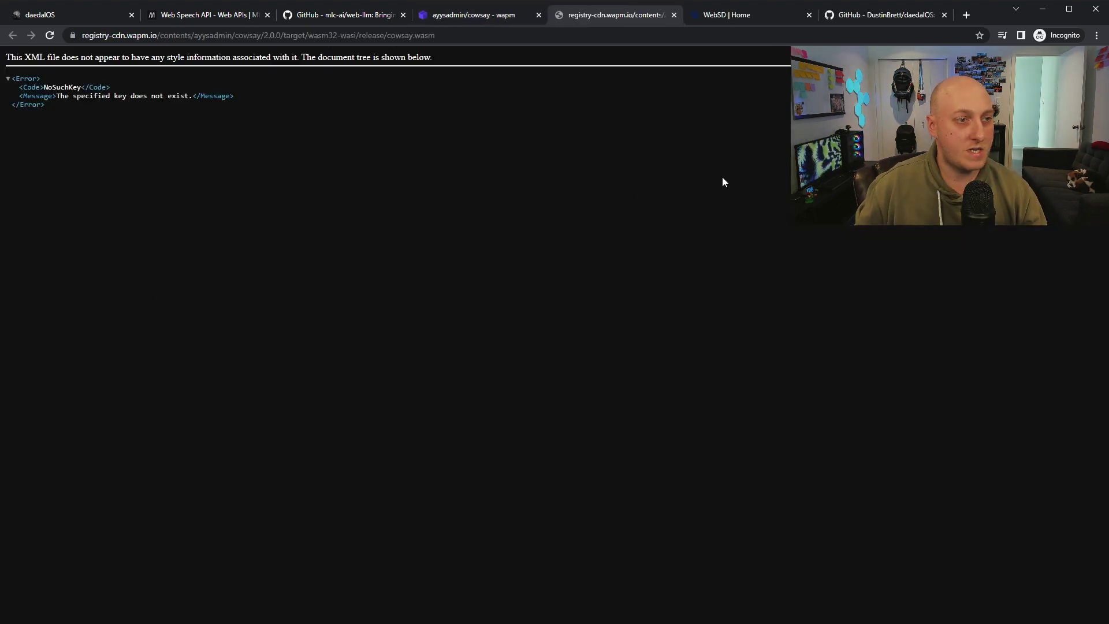
{"action": "left_click", "coordinate": [673, 16]}
{"action": "scroll", "coordinate": [396, 382], "scroll_direction": "up", "scroll_amount": 5}
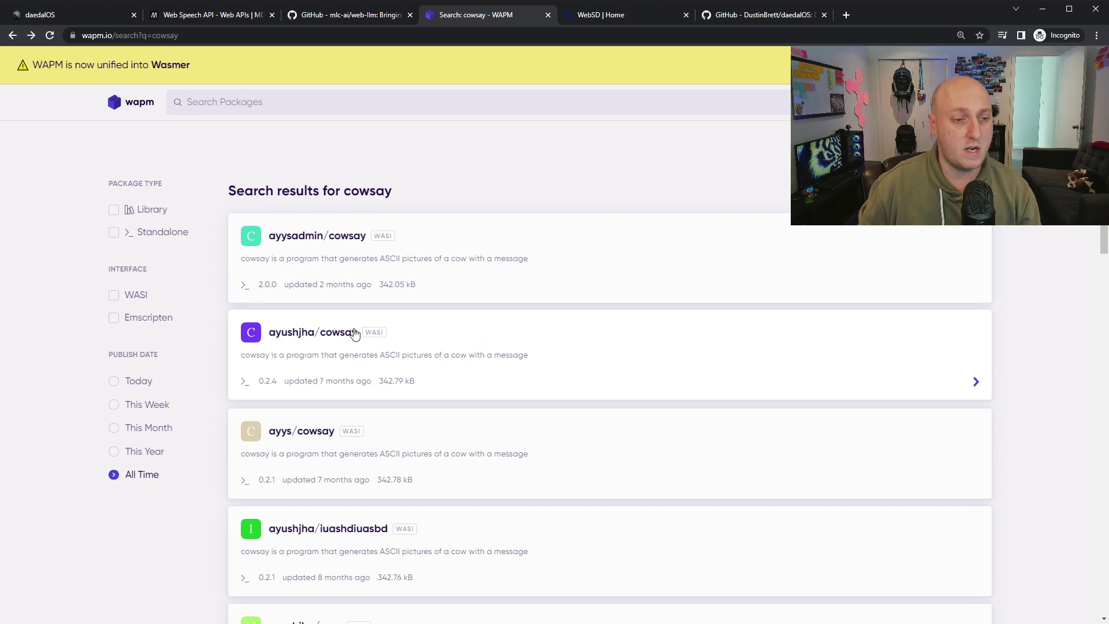
Download the cowsay.wasm module from the syrusakbary/cowsay package
{"action": "left_click", "coordinate": [12, 36]}
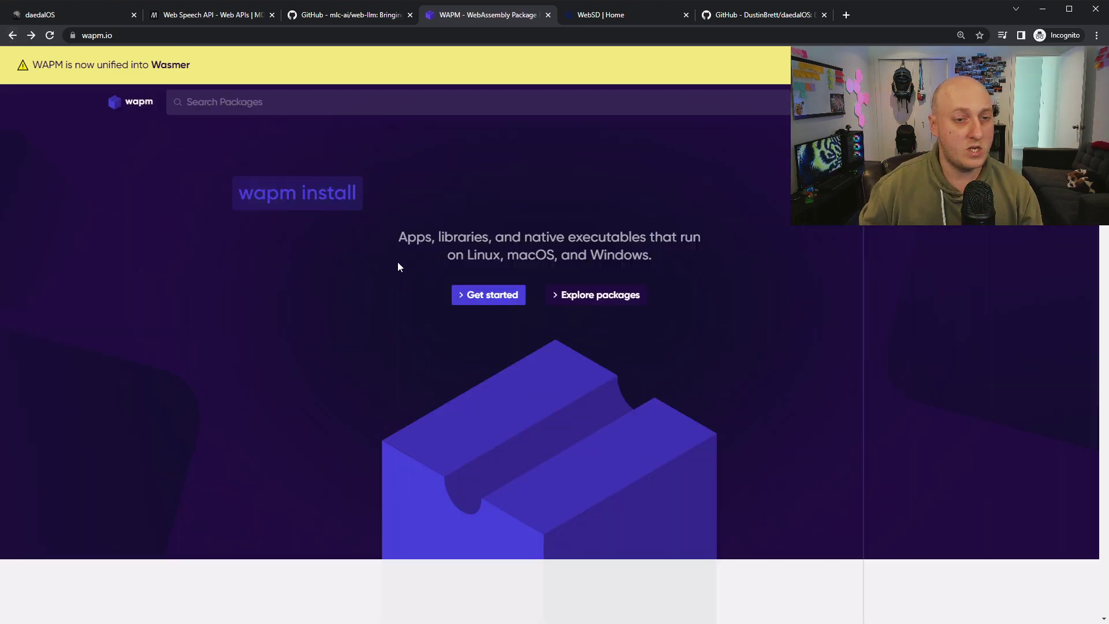
{"action": "scroll", "coordinate": [542, 285], "scroll_direction": "down", "scroll_amount": 15}
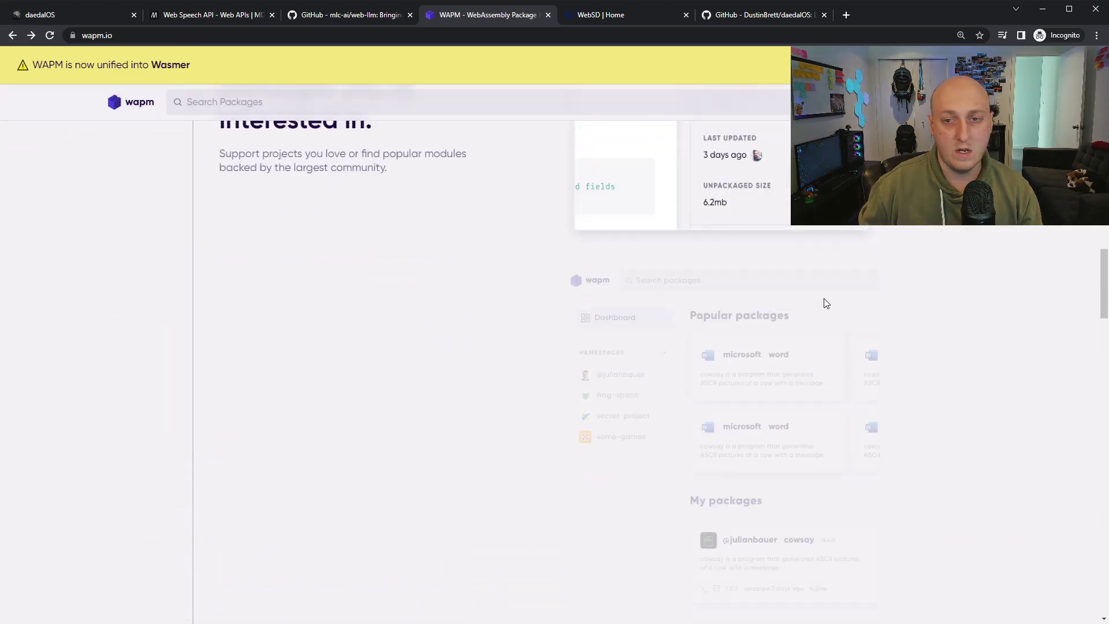
{"action": "scroll", "coordinate": [826, 303], "scroll_direction": "up", "scroll_amount": 15}
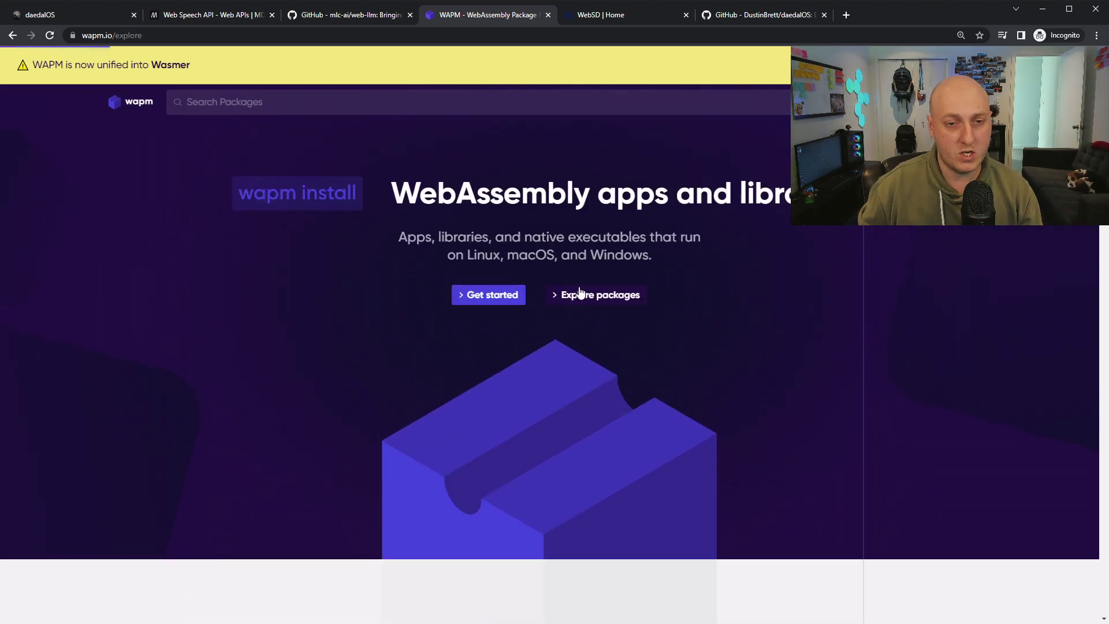
{"action": "scroll", "coordinate": [607, 376], "scroll_direction": "down", "scroll_amount": 10}
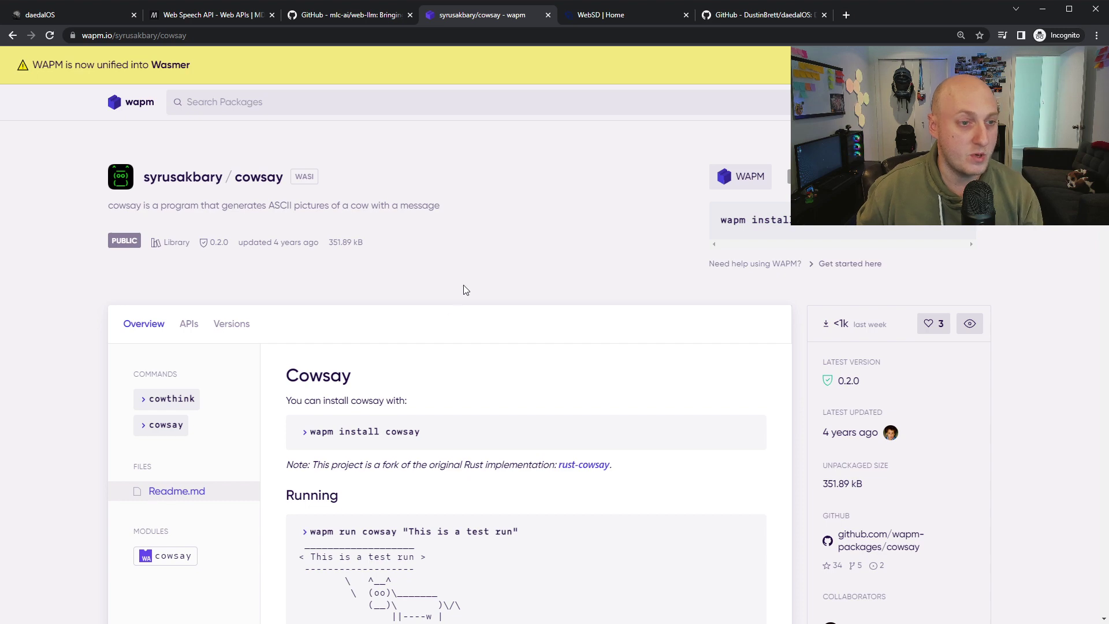
{"action": "scroll", "coordinate": [328, 458], "scroll_direction": "down", "scroll_amount": 2}
{"action": "left_click", "coordinate": [171, 424]}
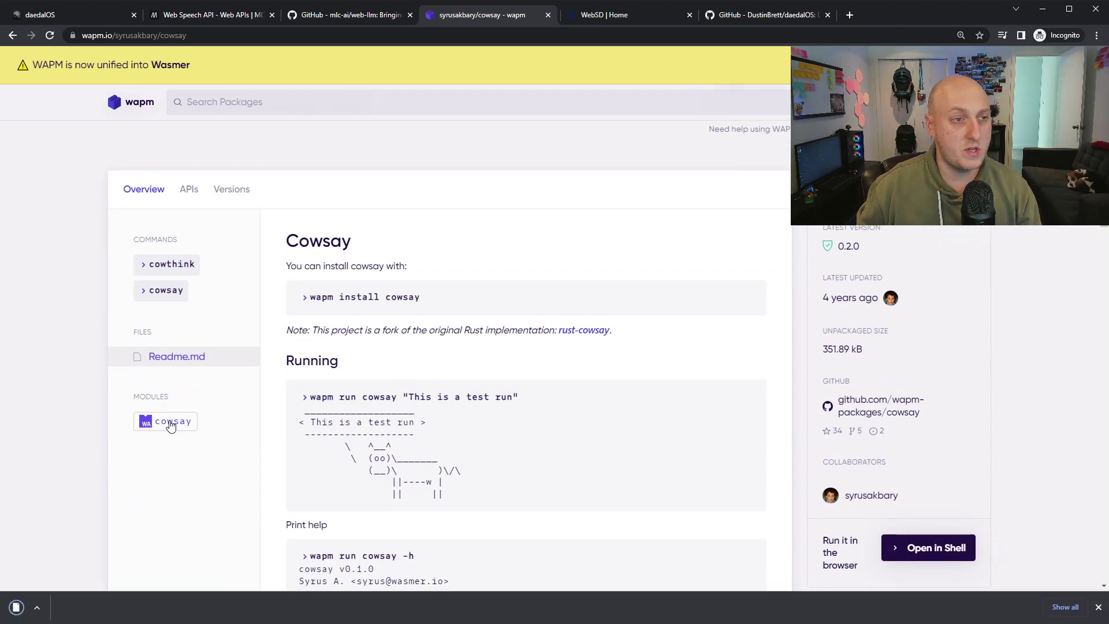
Place cowsay.wasm on the desktop, run it with 'hi' in Terminal, and move its icon top-left
{"action": "left_click", "coordinate": [83, 17]}
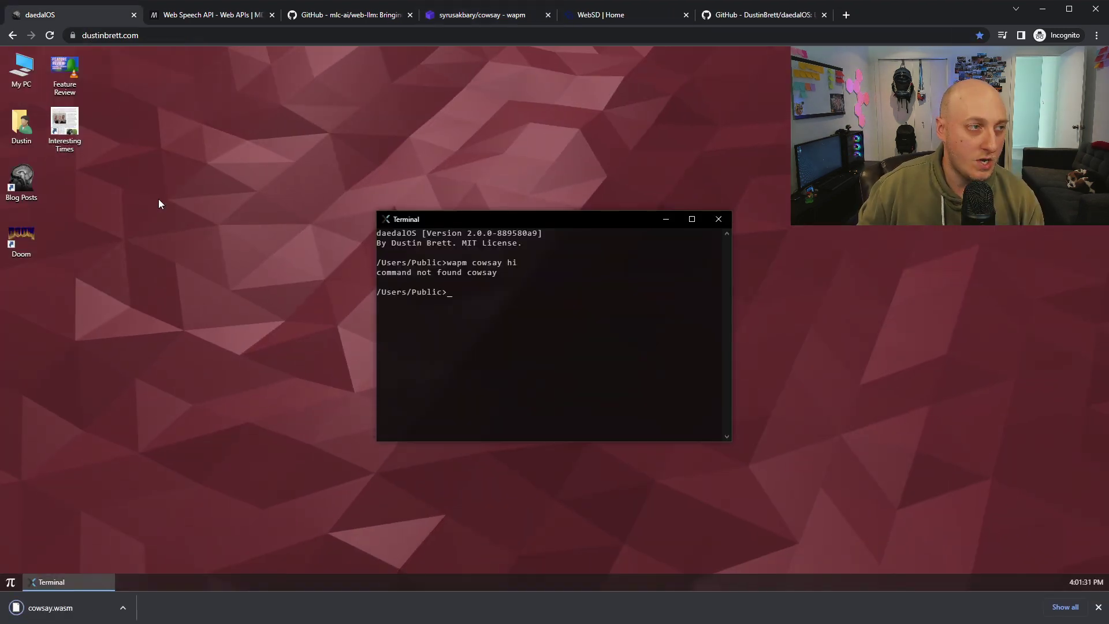
{"action": "left_click_drag", "start_coordinate": [96, 613], "coordinate": [208, 372]}
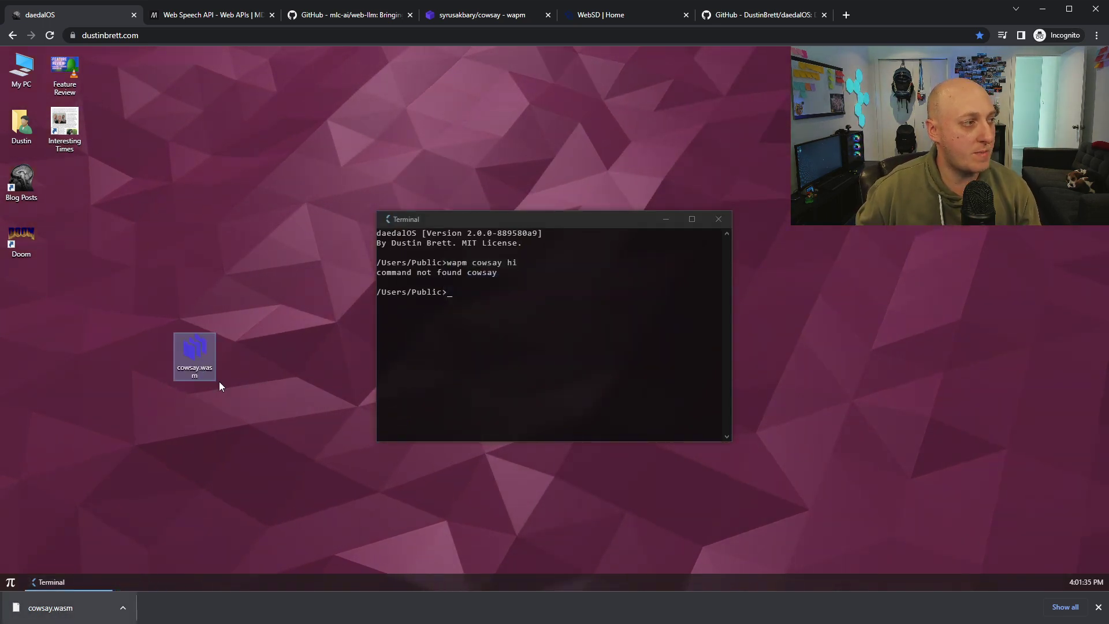
{"action": "double_click", "coordinate": [196, 354]}
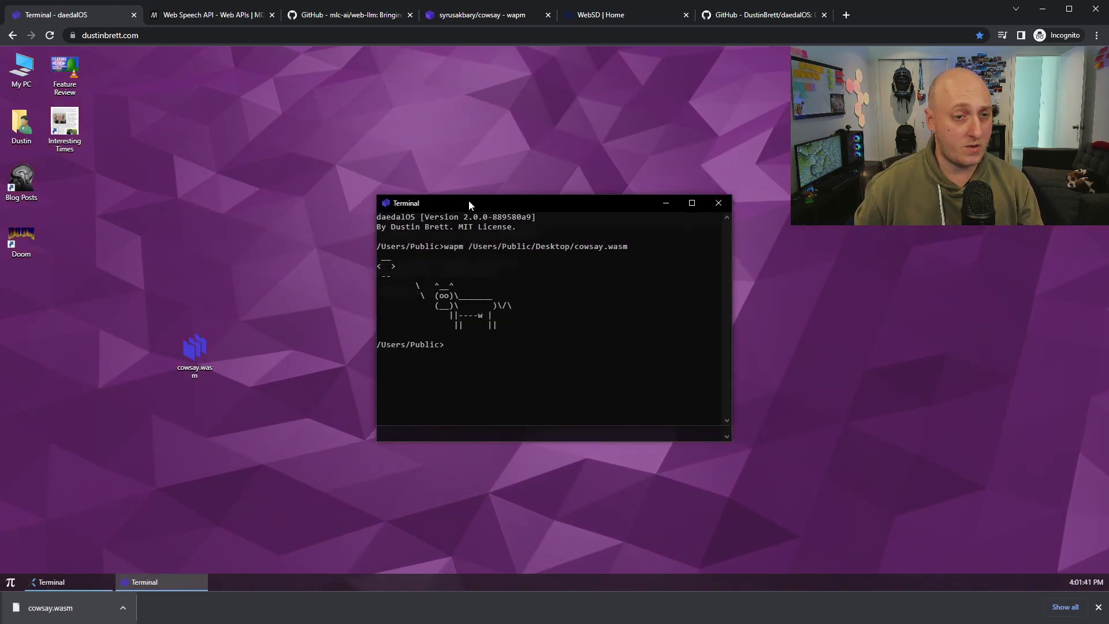
{"action": "left_click_drag", "start_coordinate": [469, 202], "coordinate": [455, 148]}
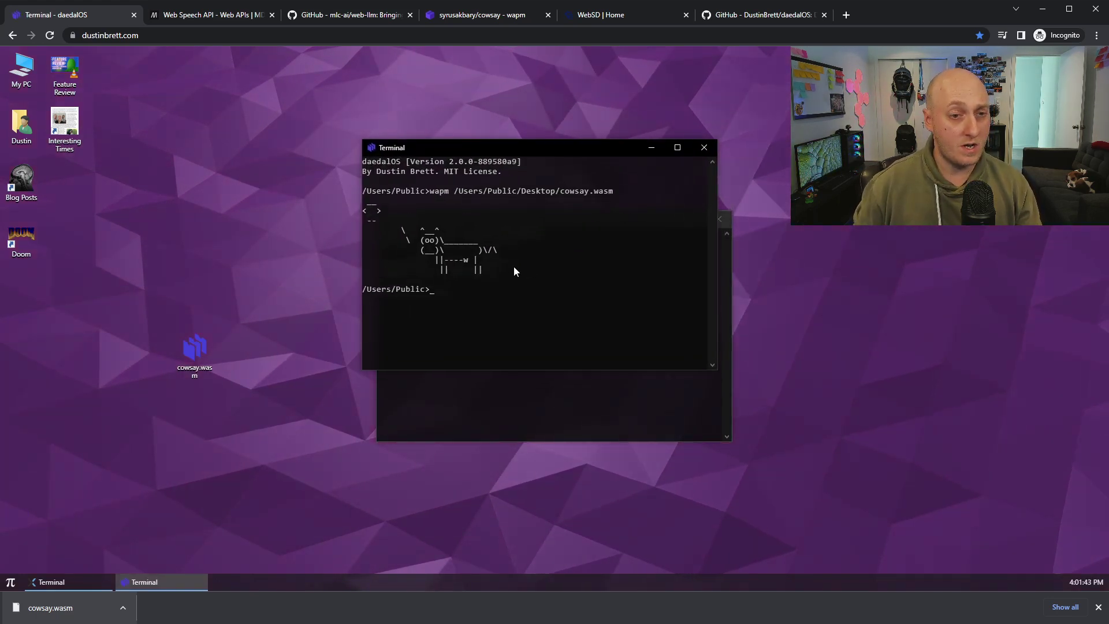
{"action": "key", "text": "Up"}
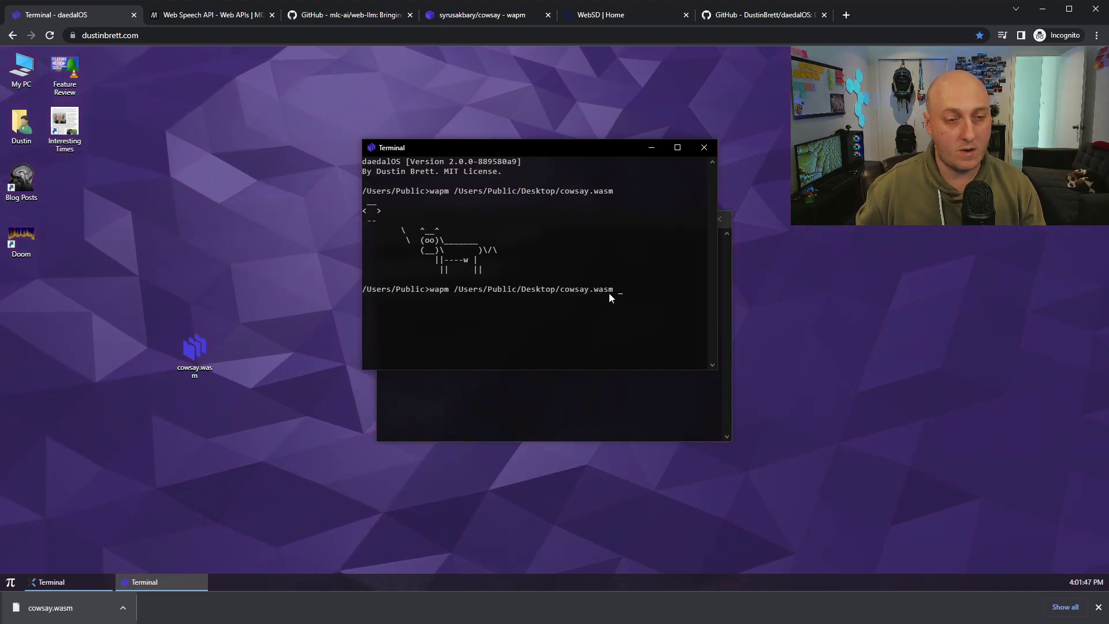
{"action": "type", "text": "hi"}
{"action": "key", "text": "Return"}
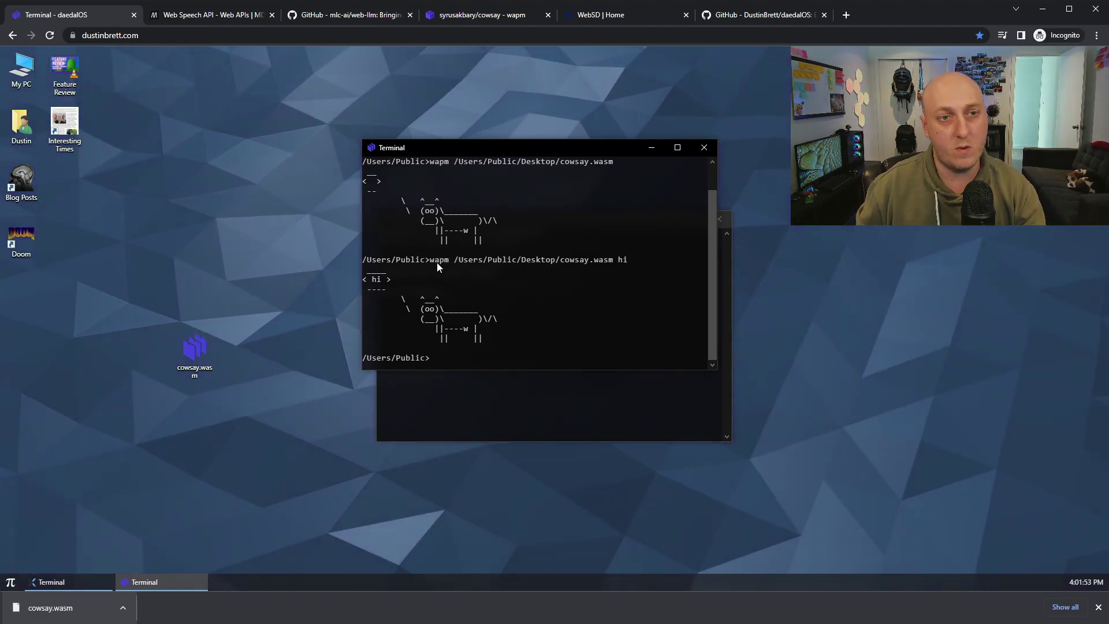
{"action": "left_click_drag", "start_coordinate": [197, 352], "coordinate": [248, 168]}
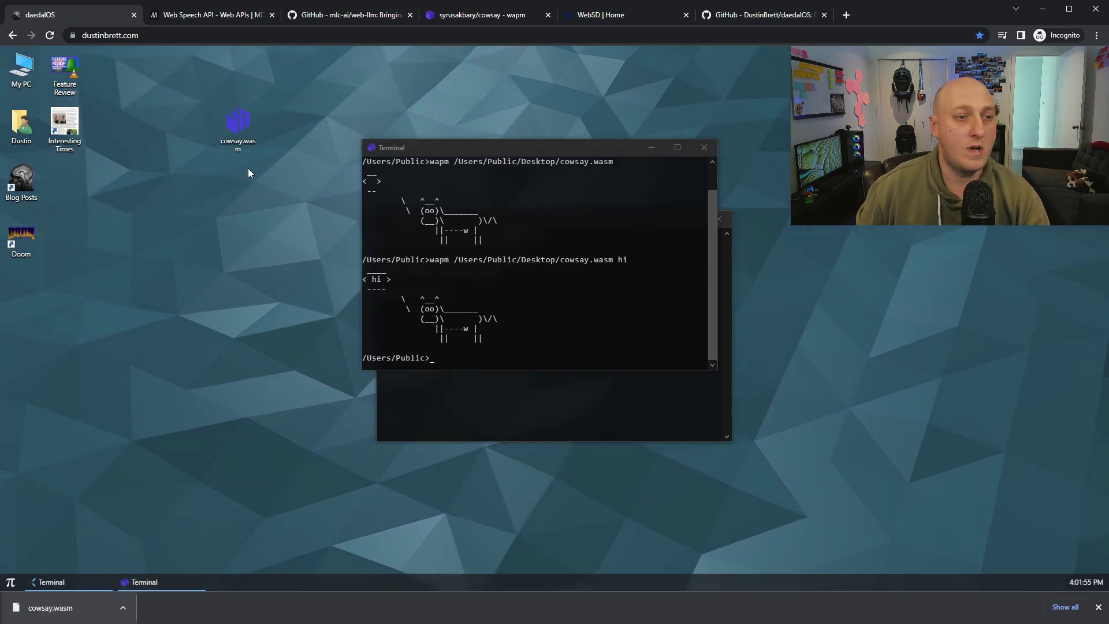
Return to WAPM's Explore list and open the syrusakbary/jq package from Command Line Utils
{"action": "left_click", "coordinate": [456, 17]}
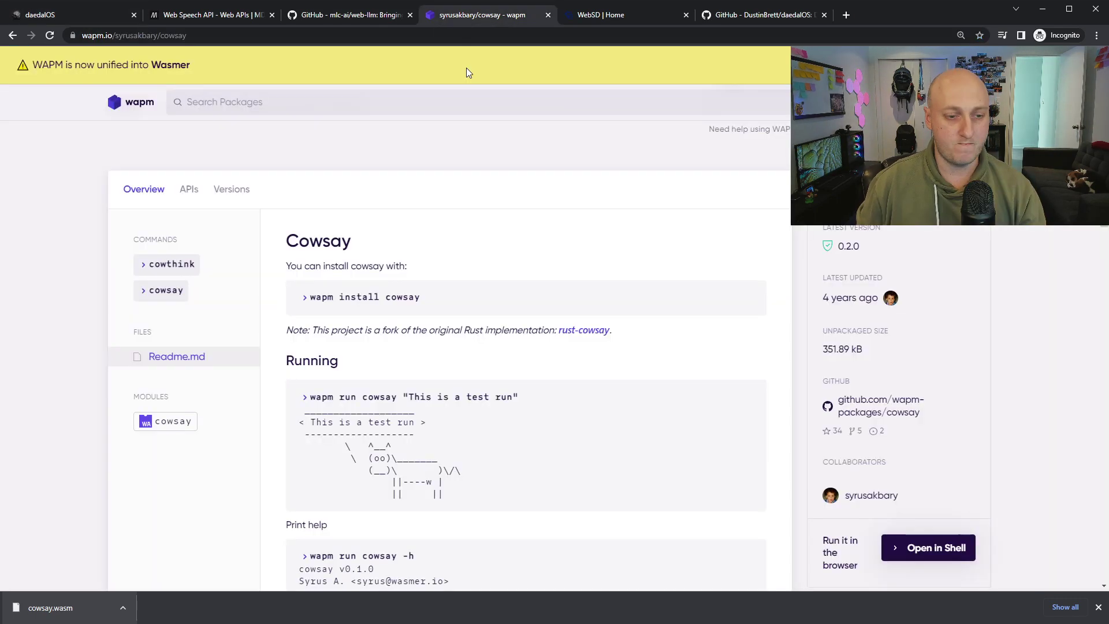
{"action": "left_click", "coordinate": [13, 35]}
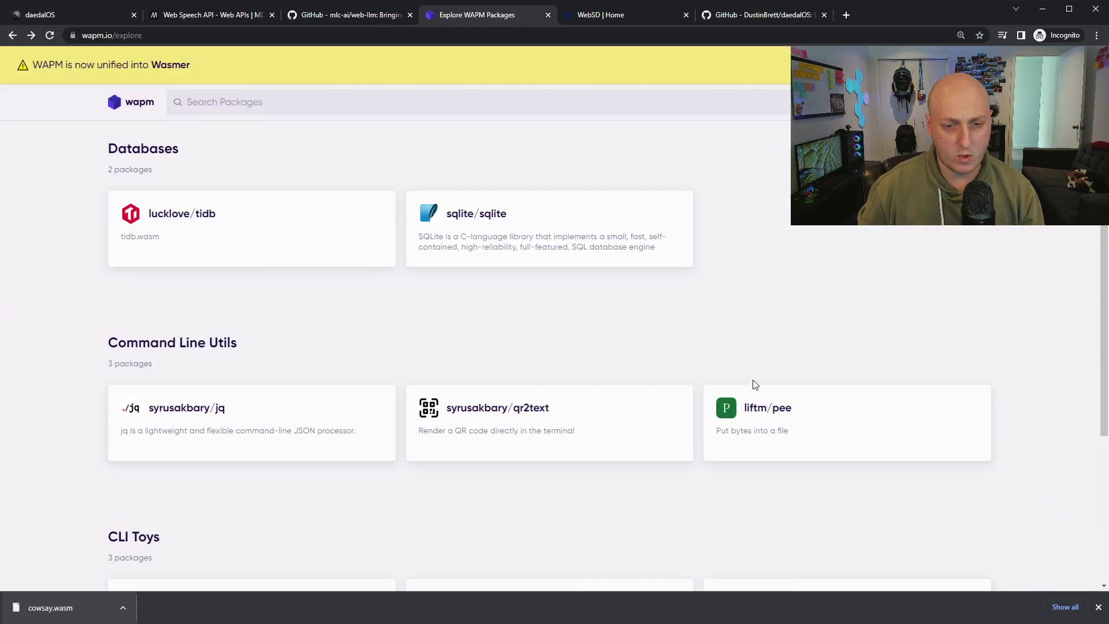
{"action": "scroll", "coordinate": [763, 381], "scroll_direction": "down", "scroll_amount": 2}
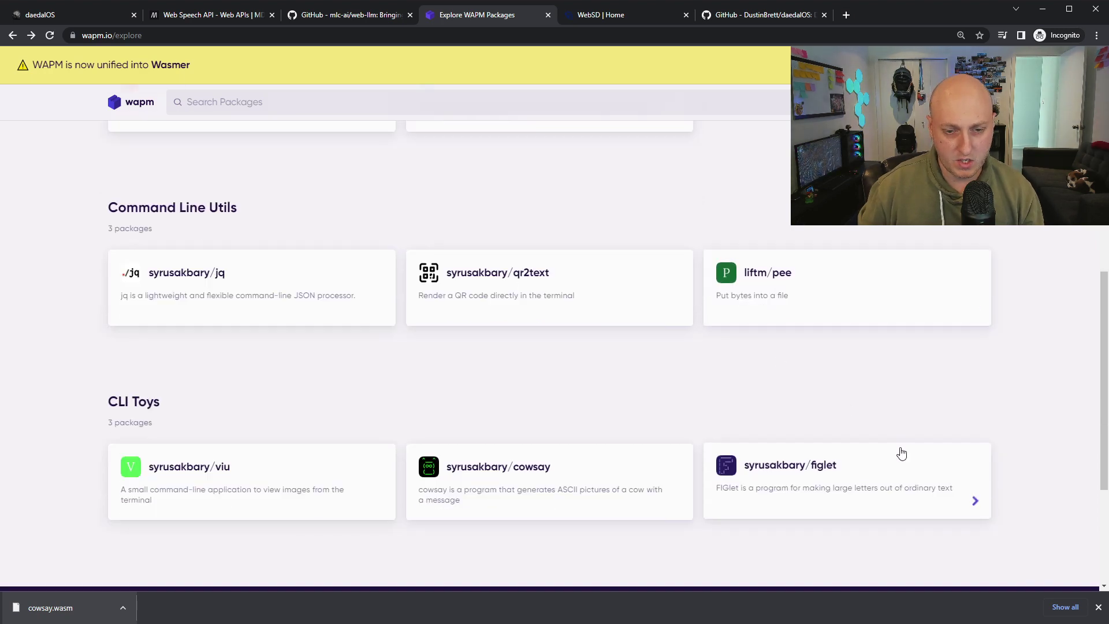
{"action": "scroll", "coordinate": [863, 433], "scroll_direction": "down", "scroll_amount": 2}
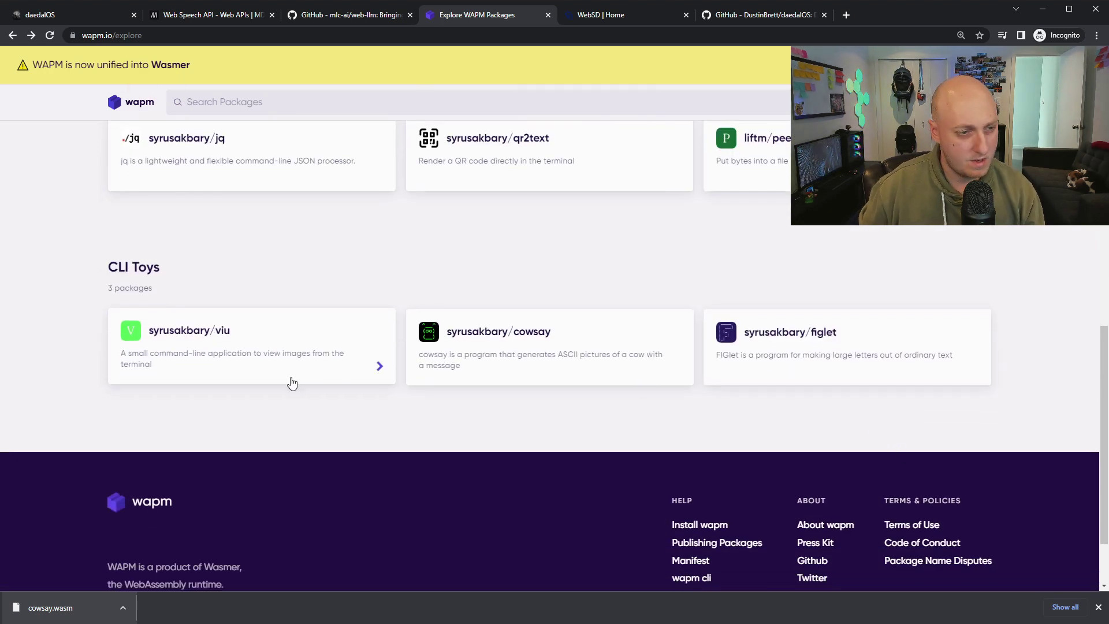
{"action": "scroll", "coordinate": [298, 376], "scroll_direction": "up", "scroll_amount": 2}
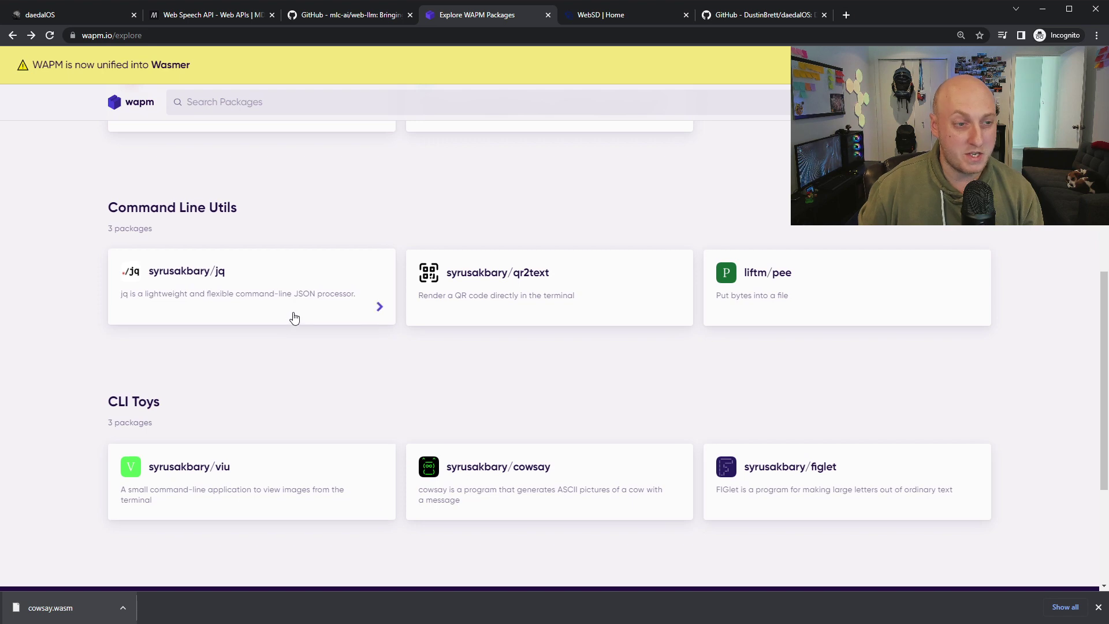
{"action": "left_click", "coordinate": [235, 293]}
{"action": "scroll", "coordinate": [186, 404], "scroll_direction": "down", "scroll_amount": 3}
Download the jq module, drop jq.wasm on the daedalOS desktop and run it in a Terminal
{"action": "left_click", "coordinate": [153, 260]}
{"action": "left_click", "coordinate": [68, 16]}
{"action": "left_click_drag", "start_coordinate": [5, 618], "coordinate": [108, 346]}
{"action": "double_click", "coordinate": [107, 346]}
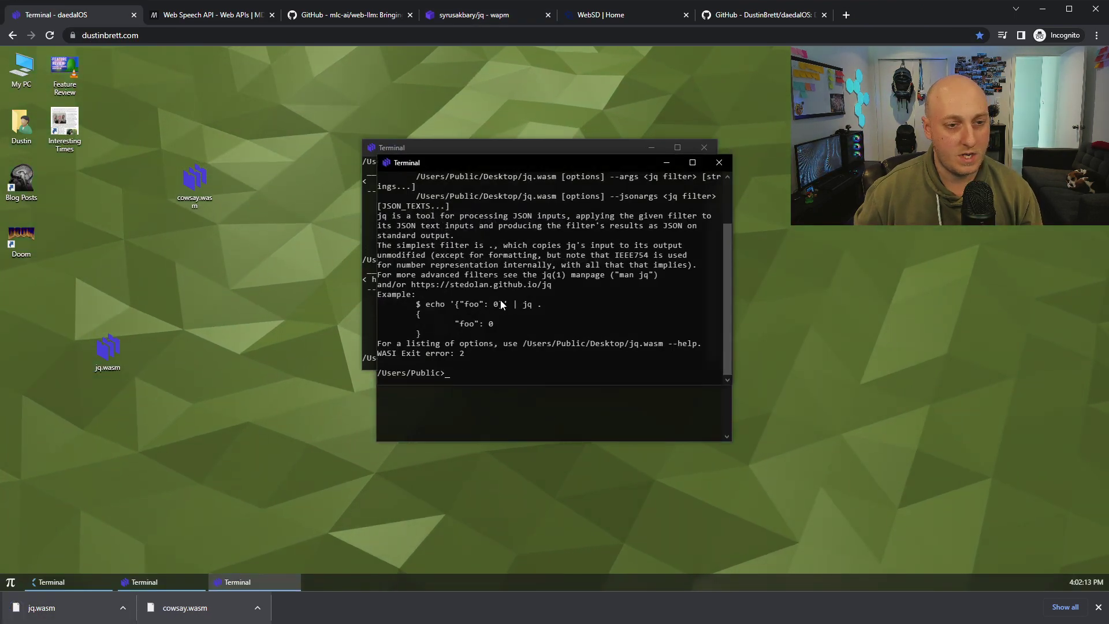
Enlarge the Terminal and run jq.wasm with {} twice, getting the closeSync error
{"action": "left_click_drag", "start_coordinate": [730, 280], "coordinate": [729, 212]}
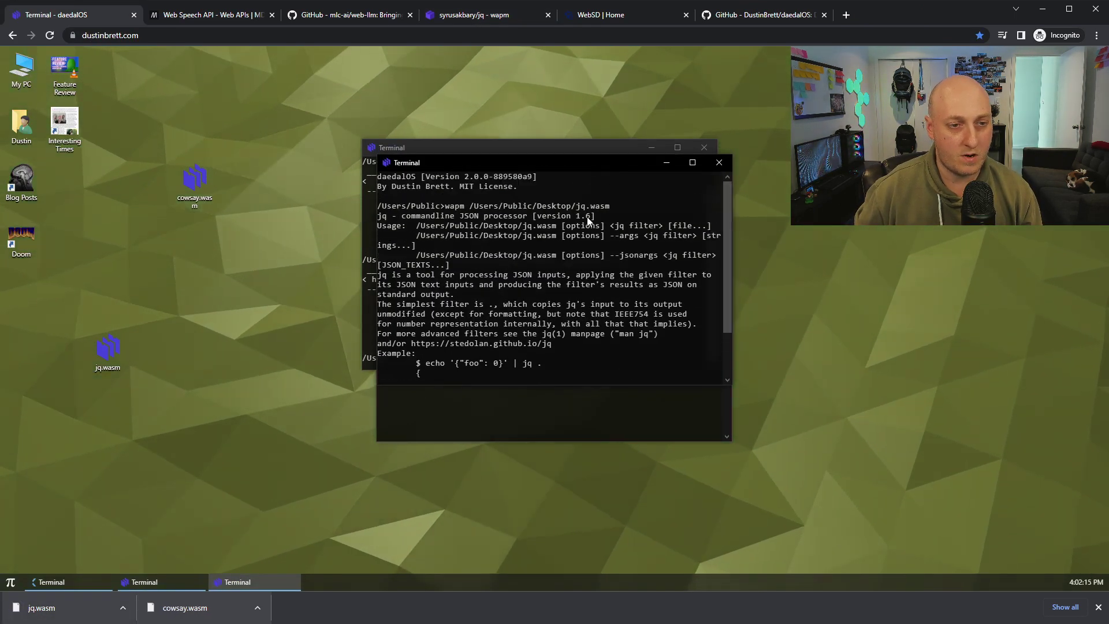
{"action": "left_click_drag", "start_coordinate": [729, 382], "coordinate": [905, 462]}
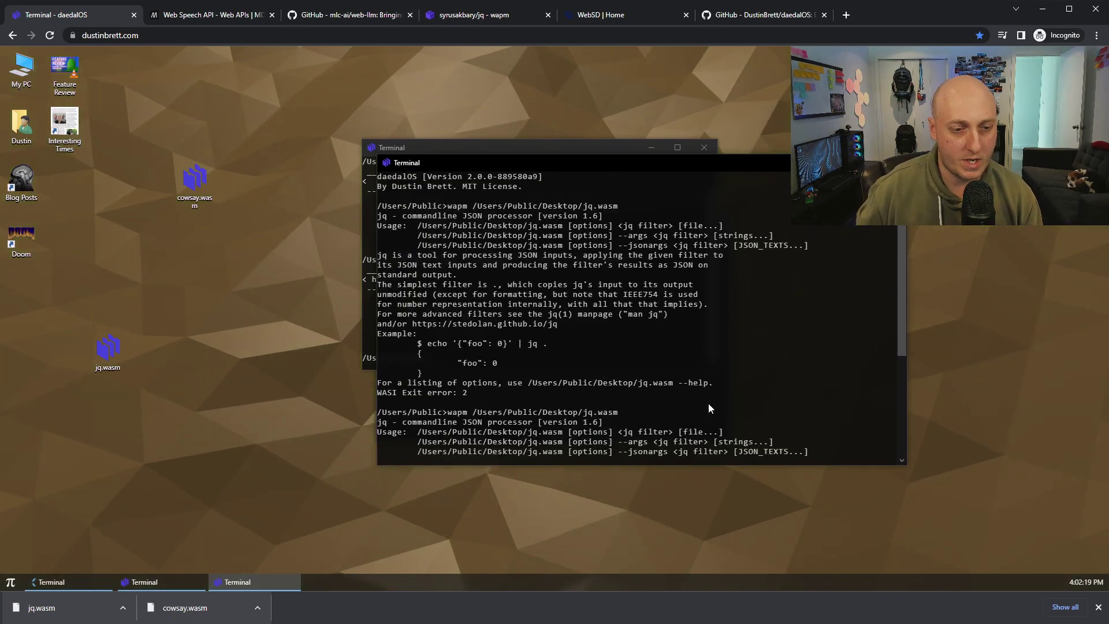
{"action": "scroll", "coordinate": [670, 383], "scroll_direction": "down", "scroll_amount": 3}
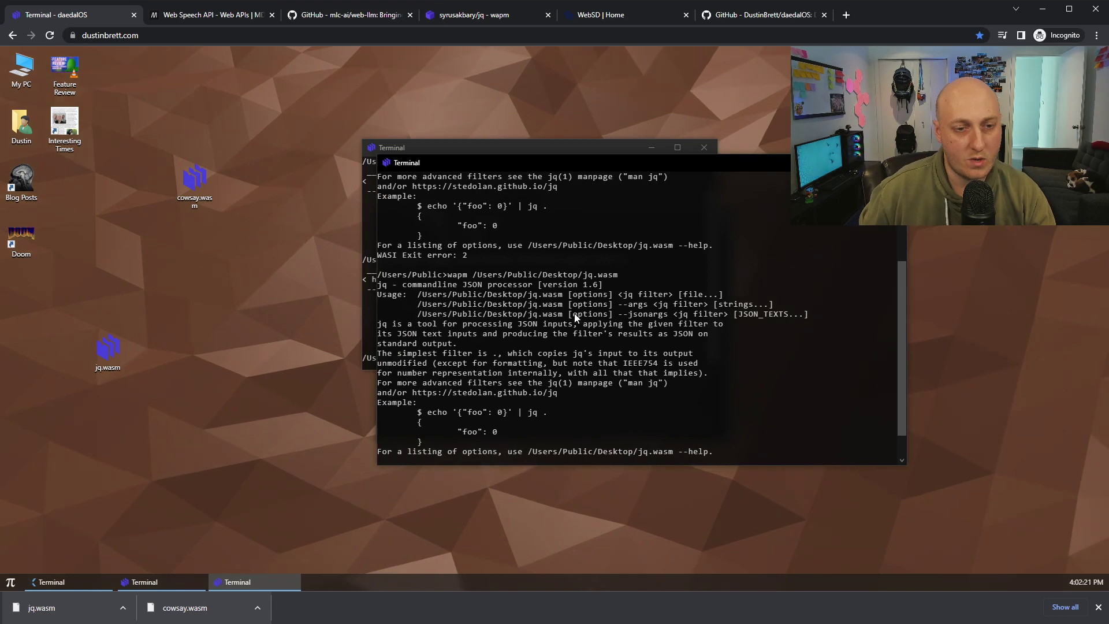
{"action": "key", "text": "Up"}
{"action": "type", "text": "{}"}
{"action": "key", "text": "Return"}
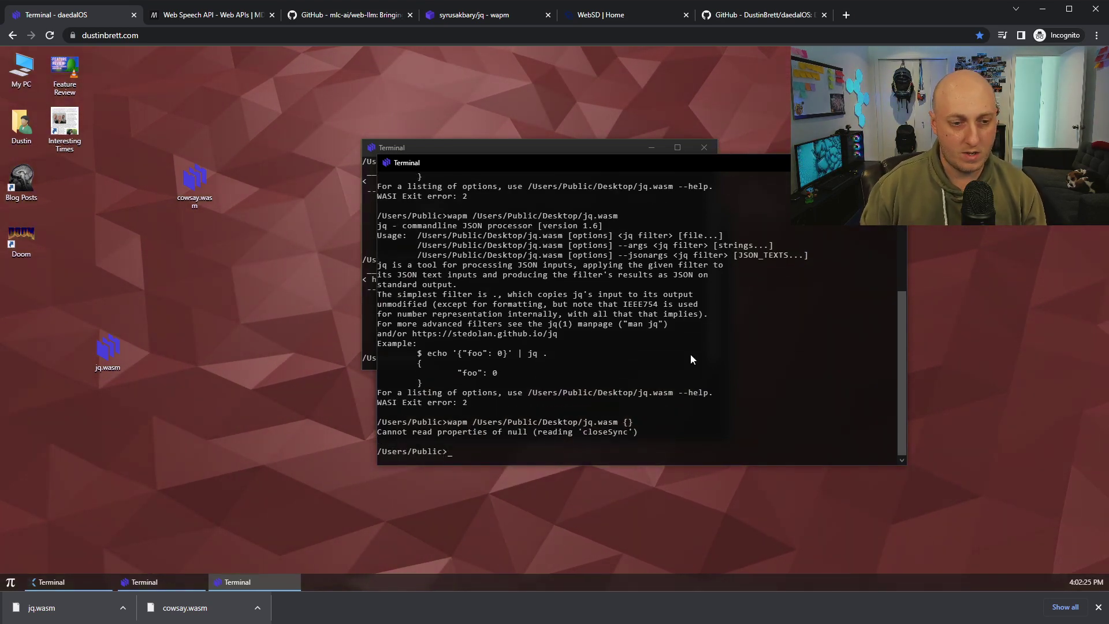
{"action": "key", "text": "Up"}
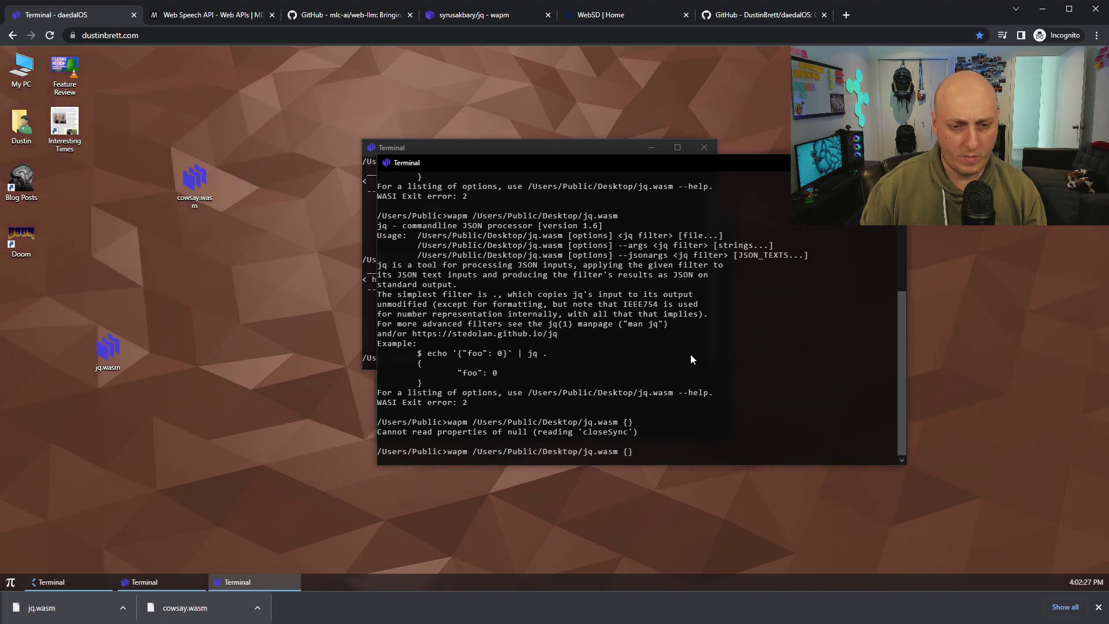
{"action": "key", "text": "Return"}
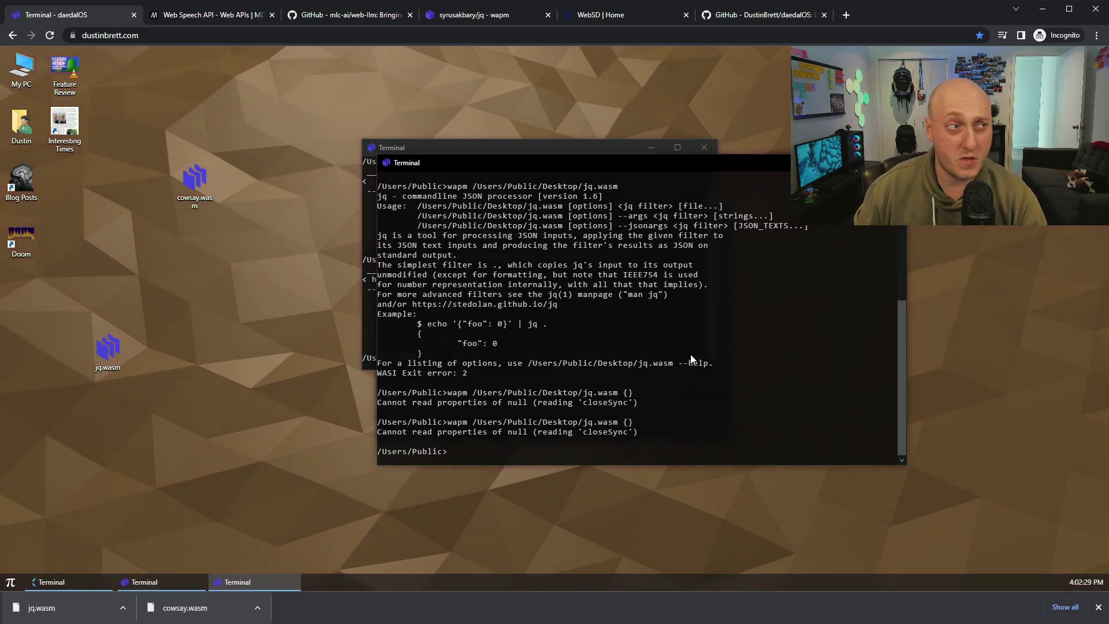
{"action": "left_click_drag", "start_coordinate": [598, 168], "coordinate": [399, 204]}
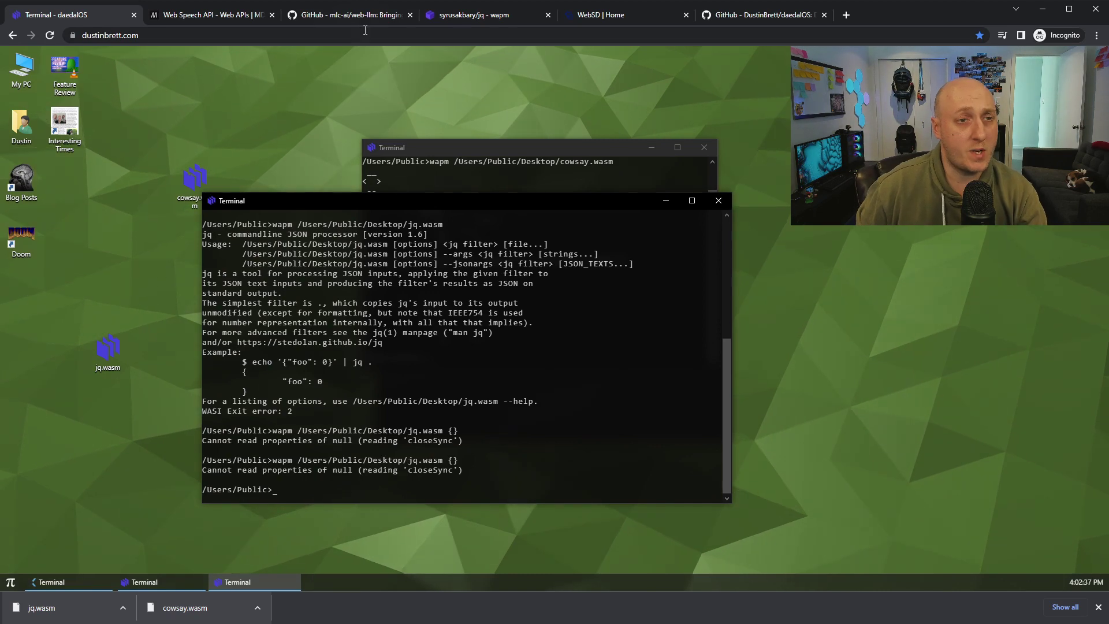
View the WAPM jq page, then the wapm.io homepage, and return to the daedalOS tab
{"action": "left_click", "coordinate": [462, 14]}
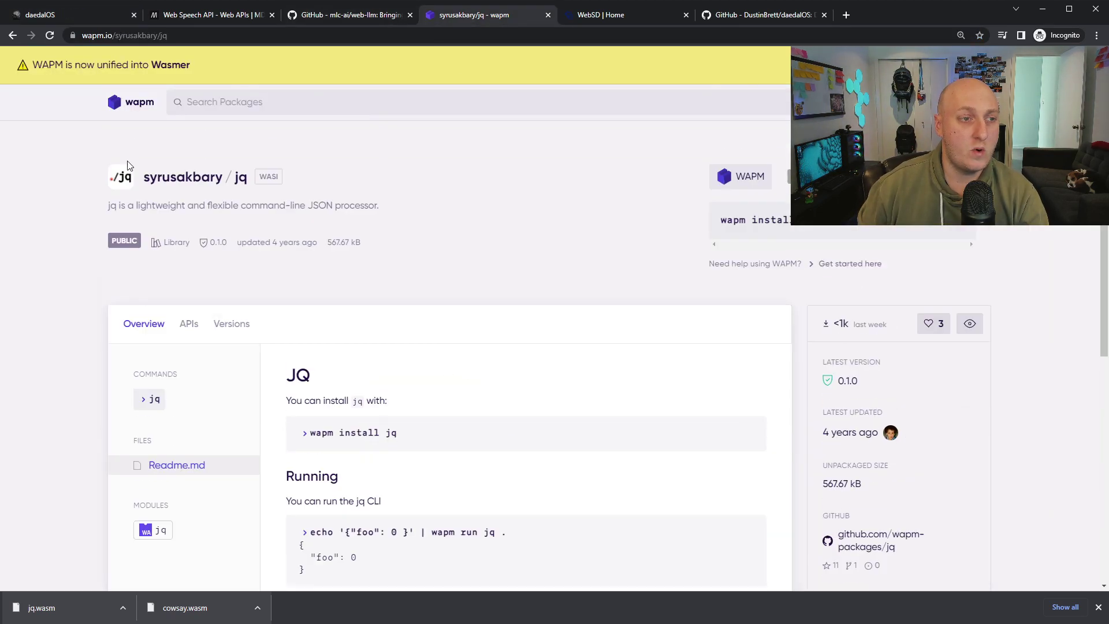
{"action": "left_click", "coordinate": [135, 104]}
{"action": "scroll", "coordinate": [549, 404], "scroll_direction": "down", "scroll_amount": 2}
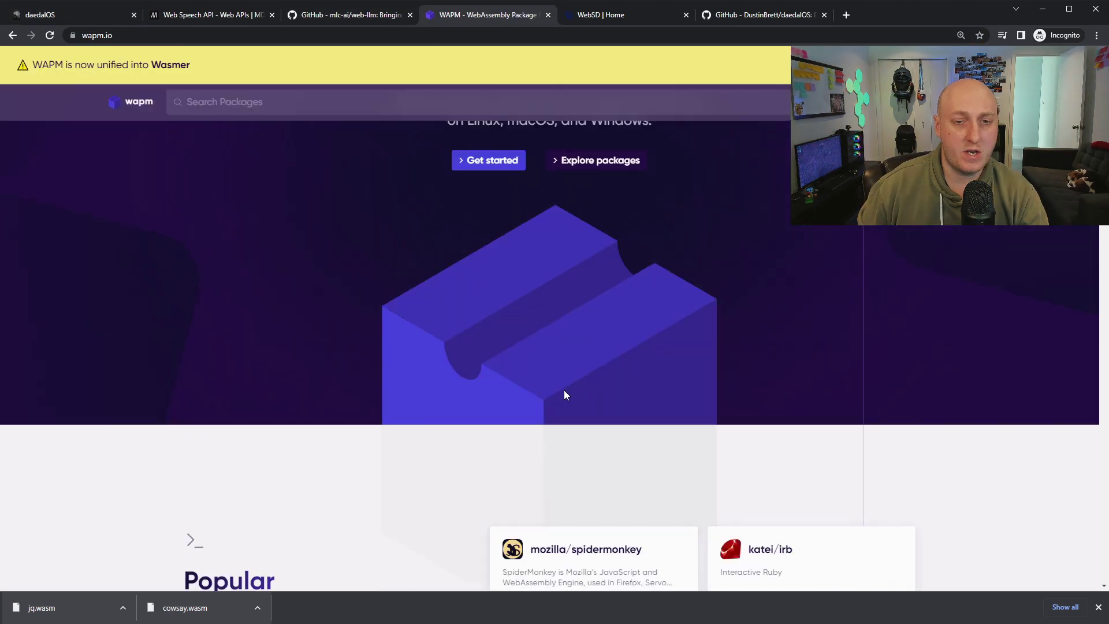
{"action": "left_click", "coordinate": [41, 13]}
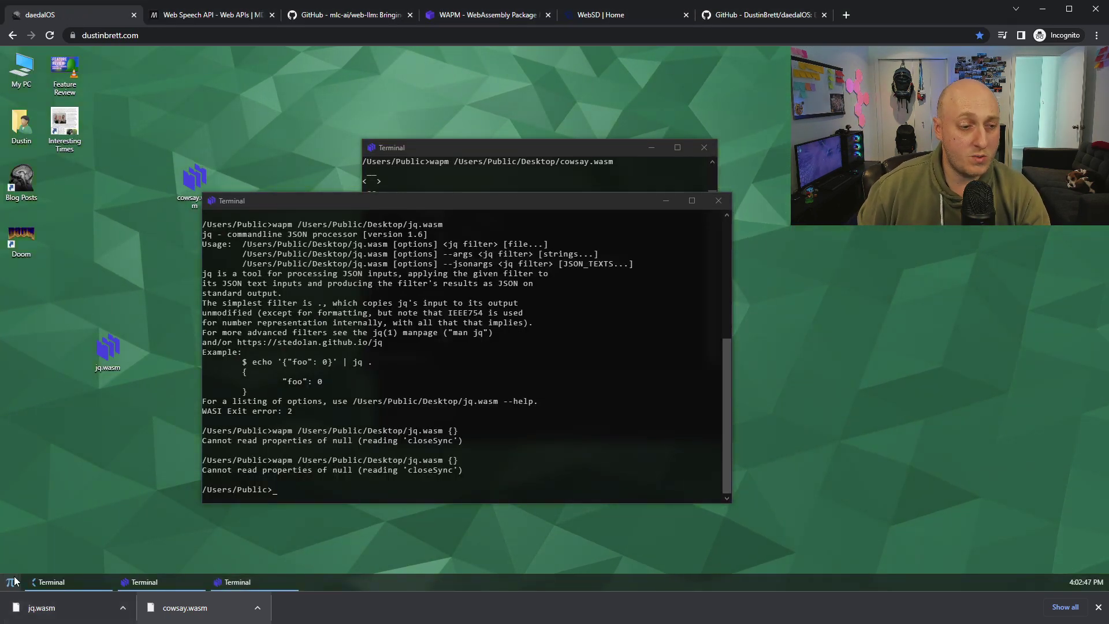
Dismiss the downloads bar, open and close Interesting Times' app chooser, then reopen its menu
{"action": "left_click", "coordinate": [1098, 606]}
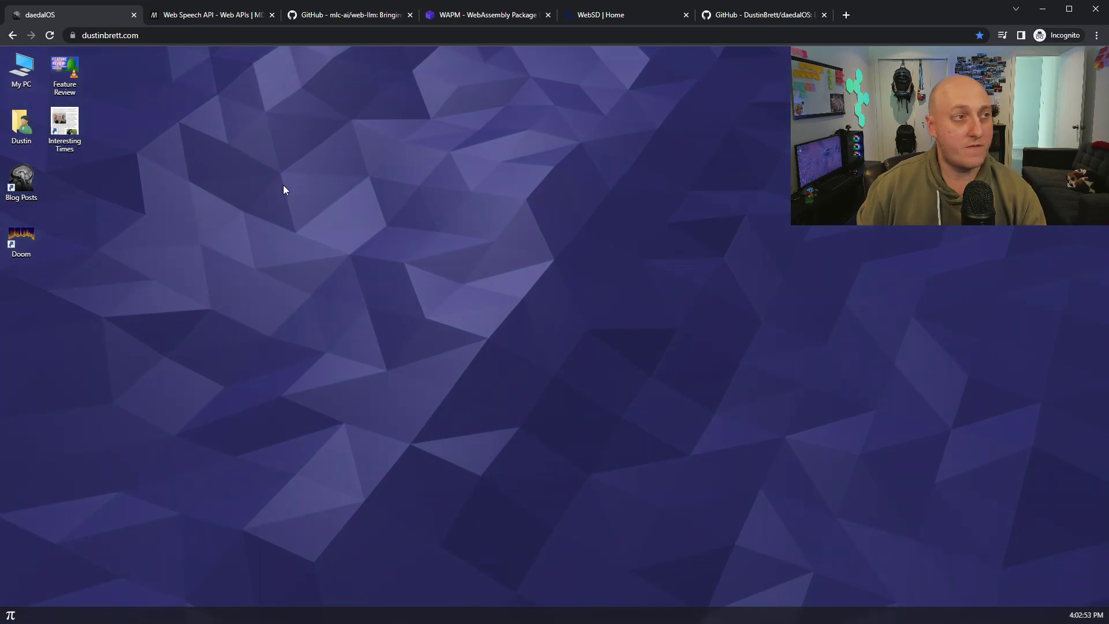
{"action": "right_click", "coordinate": [69, 125]}
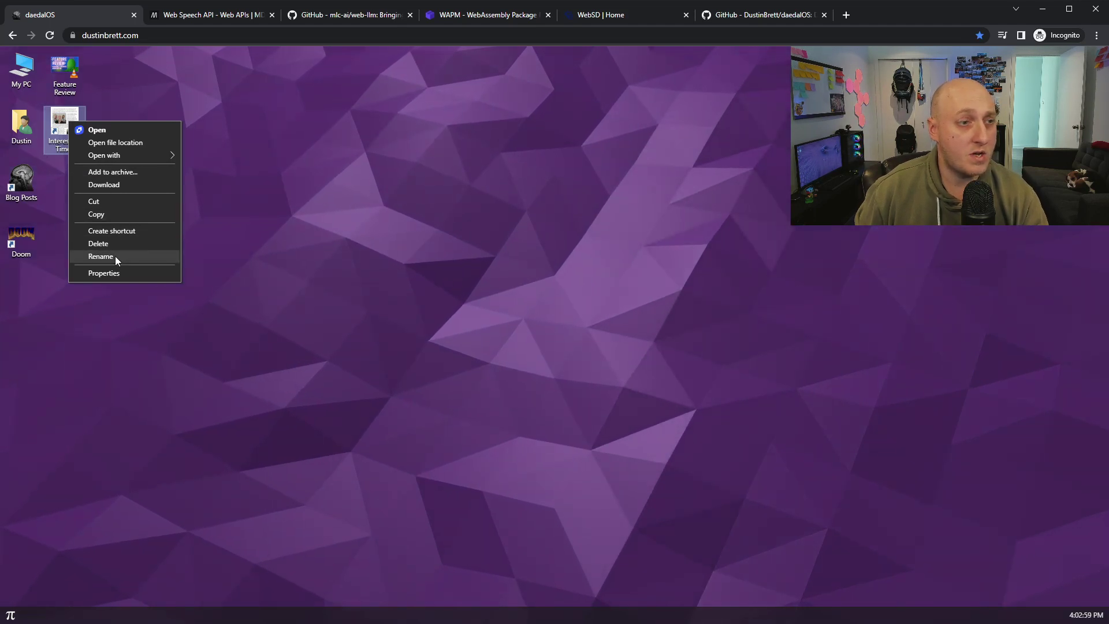
{"action": "mouse_move", "coordinate": [109, 156]}
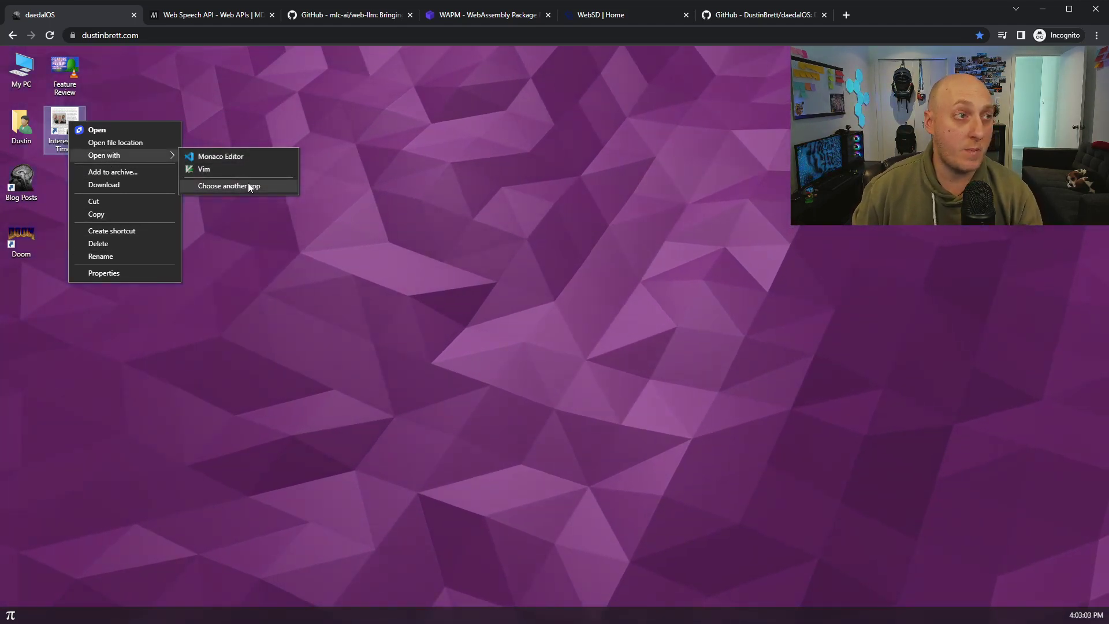
{"action": "left_click", "coordinate": [249, 185]}
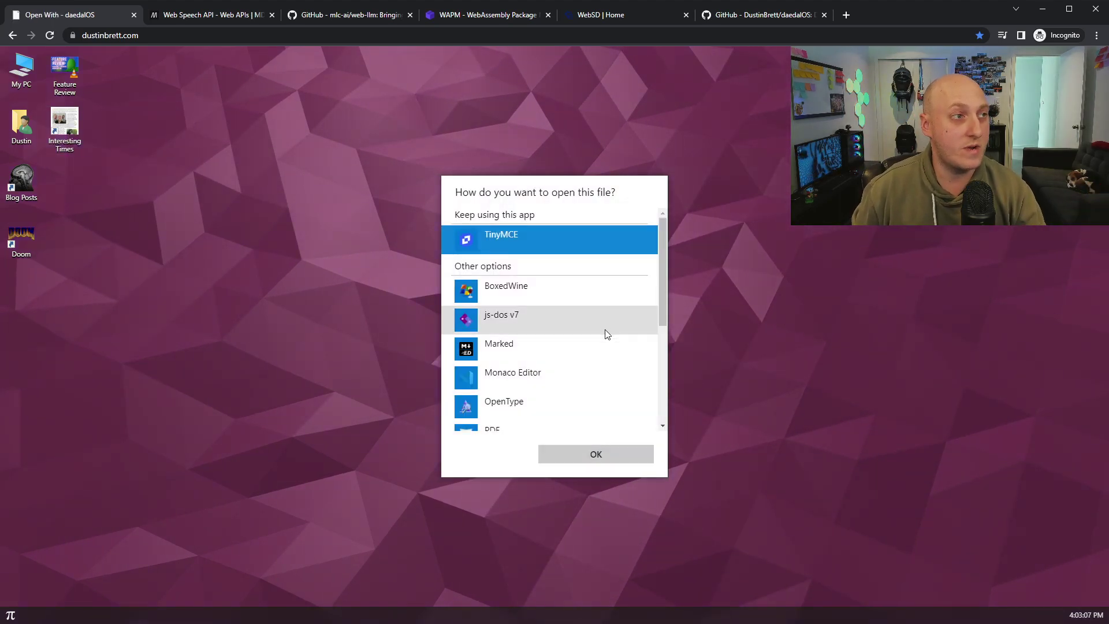
{"action": "left_click", "coordinate": [220, 240]}
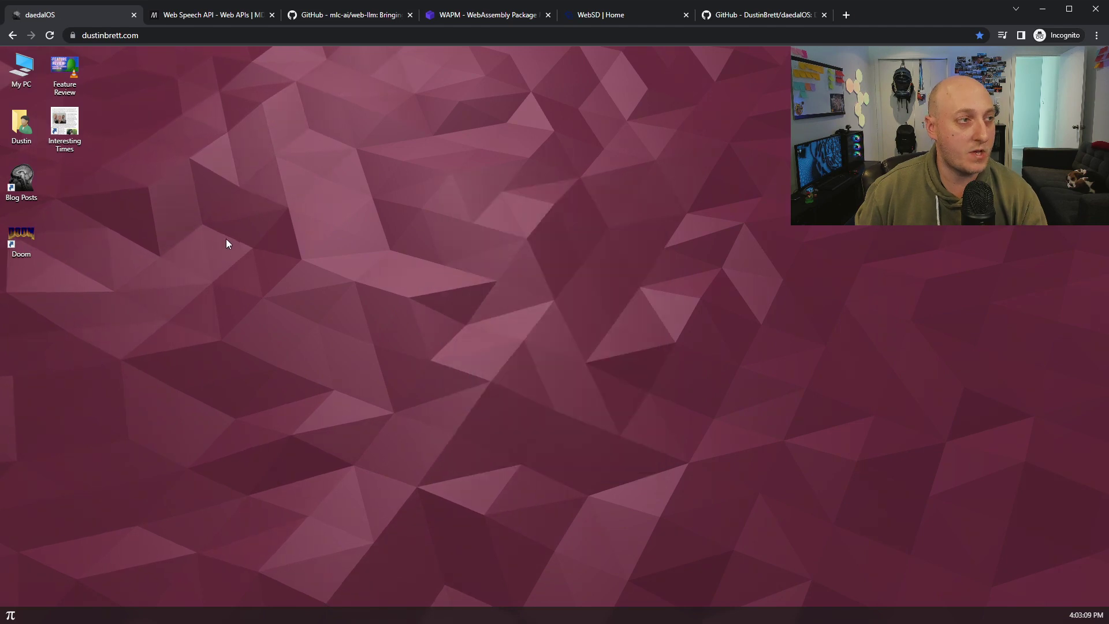
{"action": "right_click", "coordinate": [70, 130]}
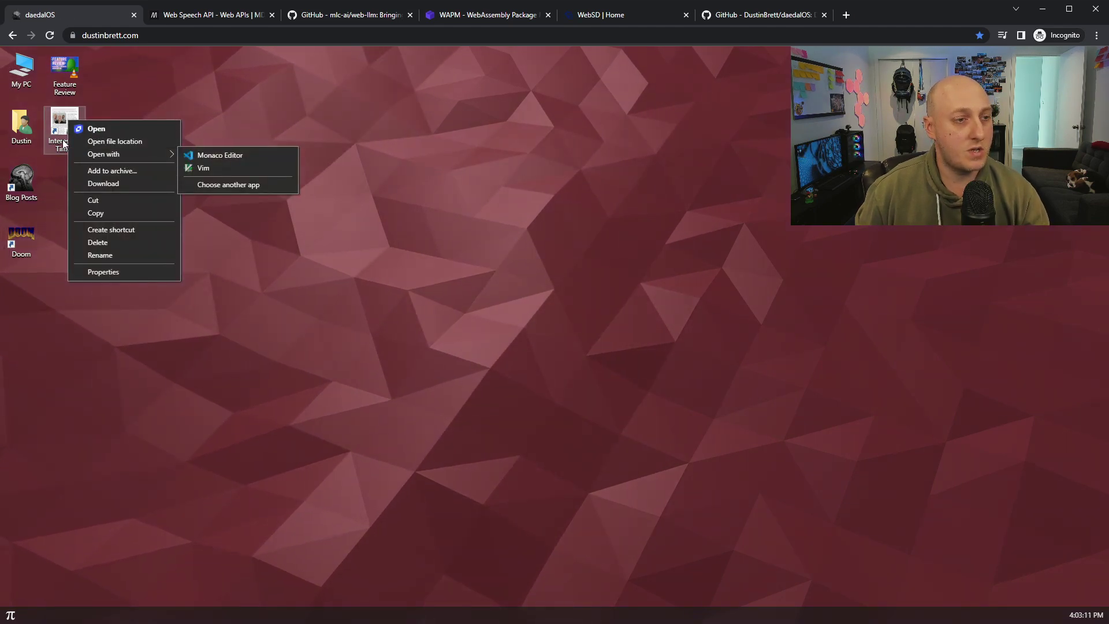
Open the Blog Posts folder containing Interesting Times and move its window up-left
{"action": "left_click", "coordinate": [68, 117]}
{"action": "right_click", "coordinate": [68, 117]}
{"action": "left_click", "coordinate": [123, 136]}
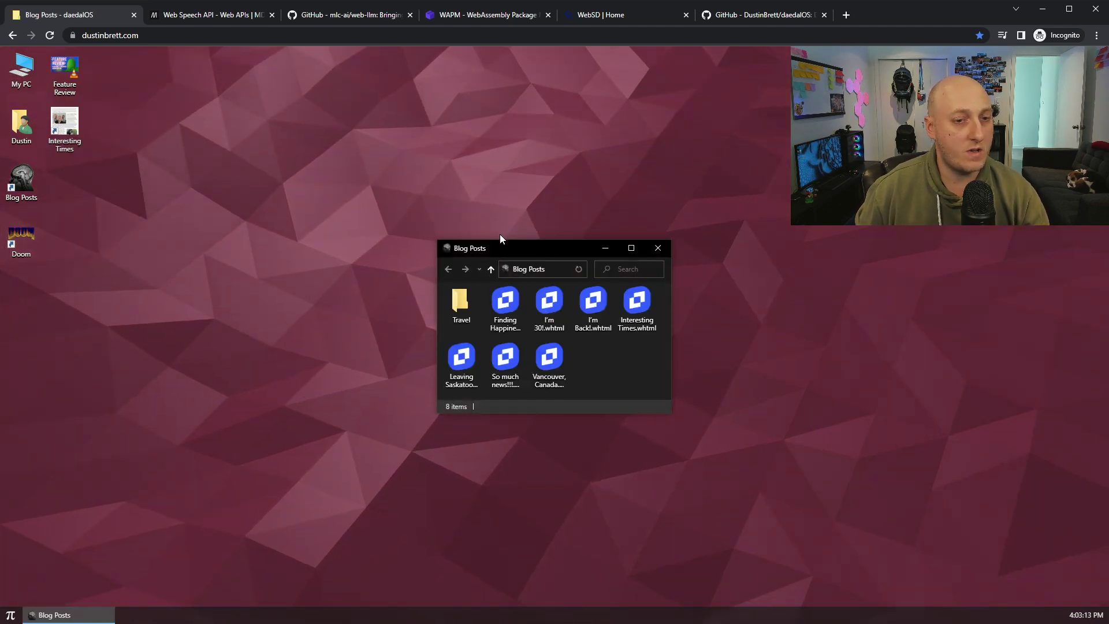
{"action": "left_click_drag", "start_coordinate": [384, 174], "coordinate": [421, 153]}
Select a couple of posts, then show the Open with options for Interesting Times.whtml
{"action": "left_click", "coordinate": [361, 206]}
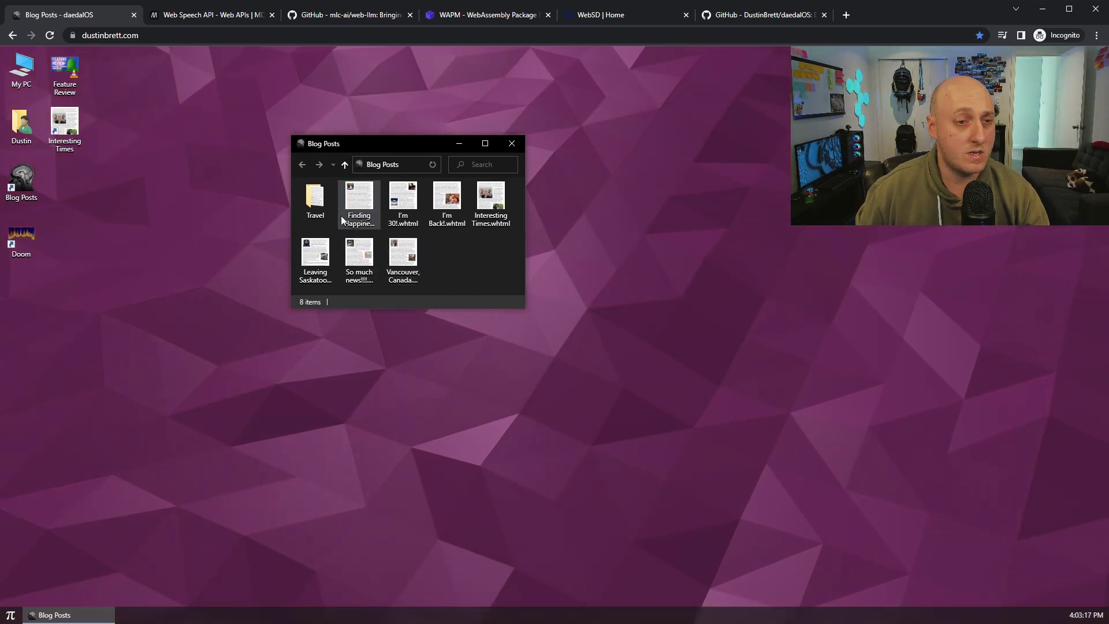
{"action": "left_click", "coordinate": [316, 276]}
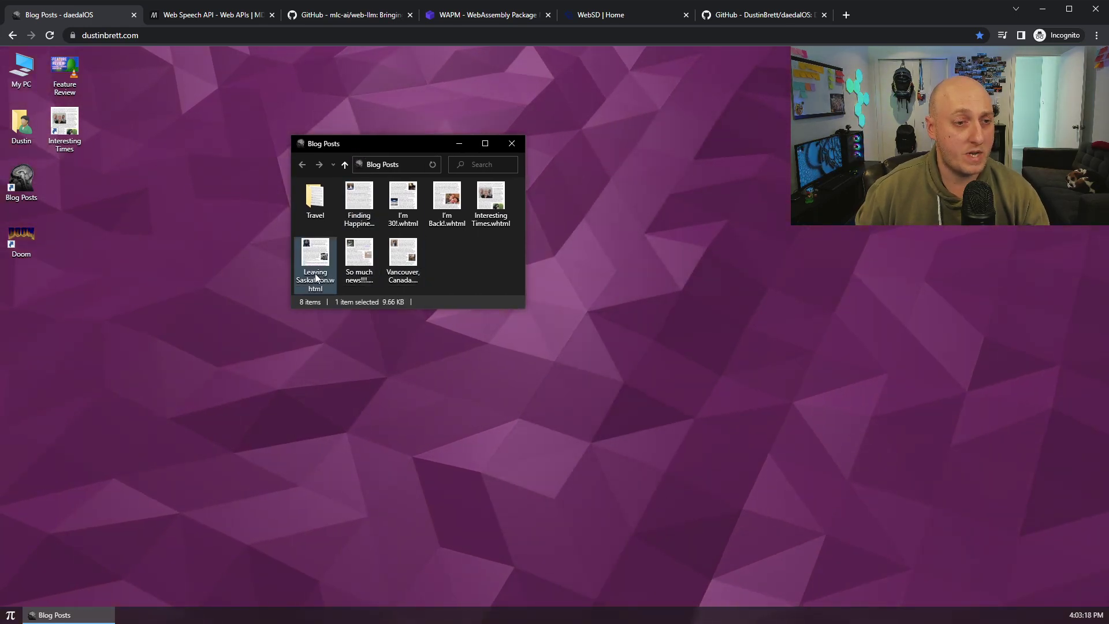
{"action": "right_click", "coordinate": [491, 200]}
{"action": "mouse_move", "coordinate": [550, 217]}
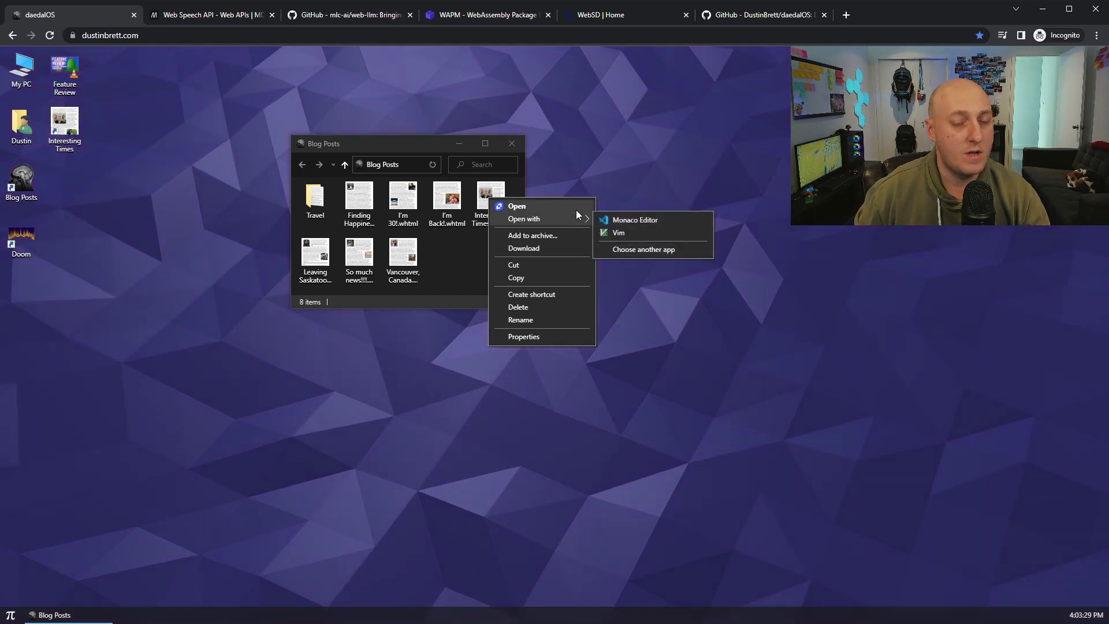
Open Interesting Times.whtml in Marked and place its window beside the Blog Posts folder
{"action": "left_click", "coordinate": [639, 252]}
{"action": "scroll", "coordinate": [604, 341], "scroll_direction": "down", "scroll_amount": 4}
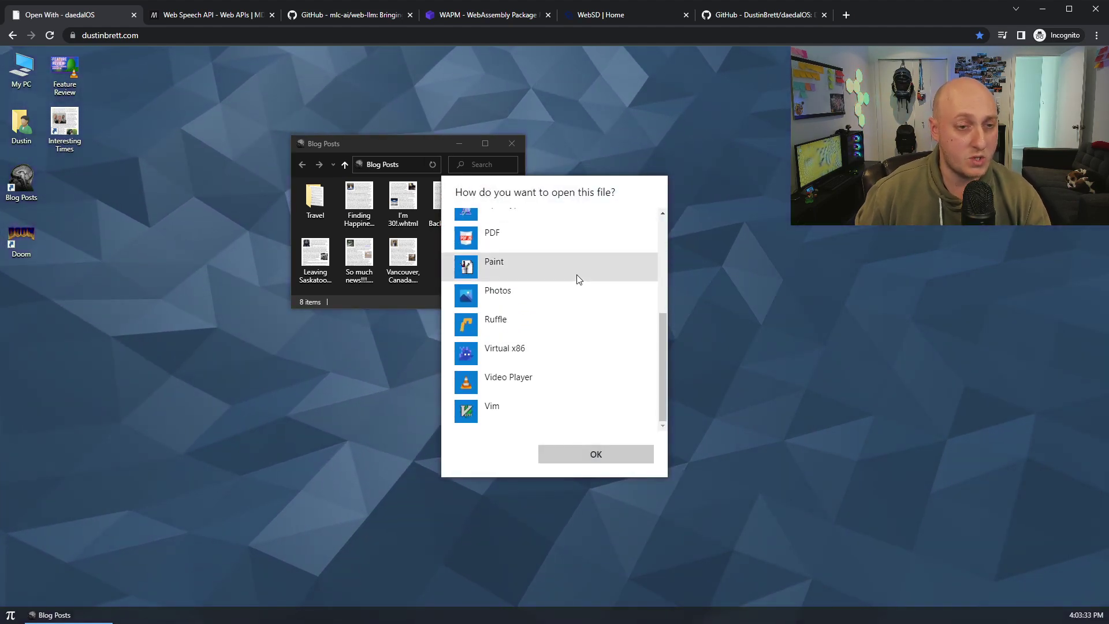
{"action": "scroll", "coordinate": [566, 303], "scroll_direction": "up", "scroll_amount": 5}
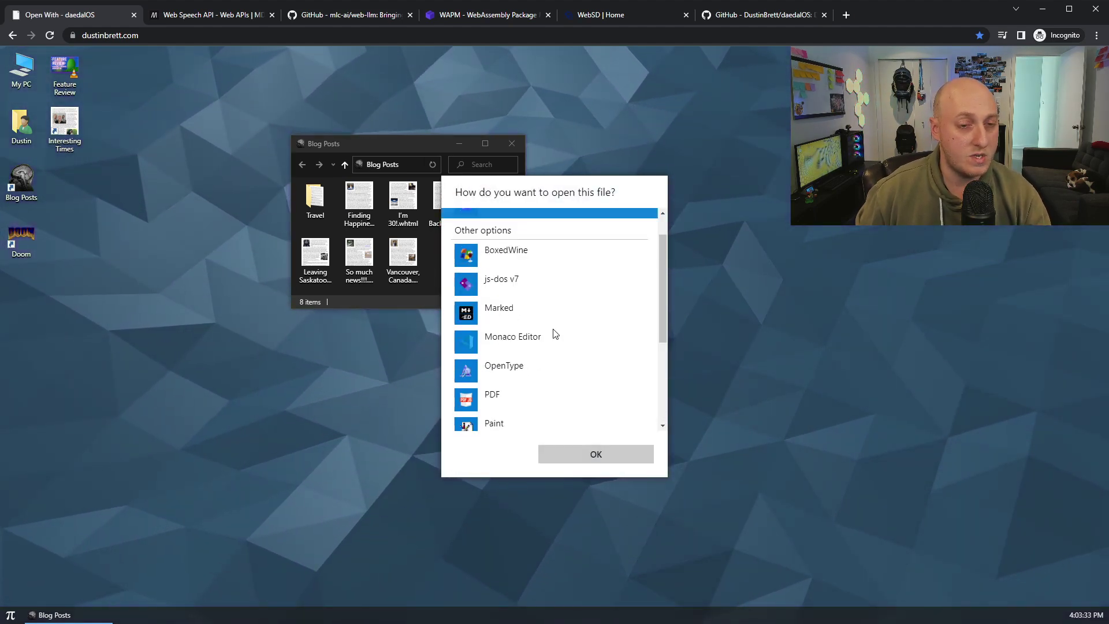
{"action": "left_click", "coordinate": [565, 456]}
{"action": "left_click_drag", "start_coordinate": [502, 195], "coordinate": [704, 147]}
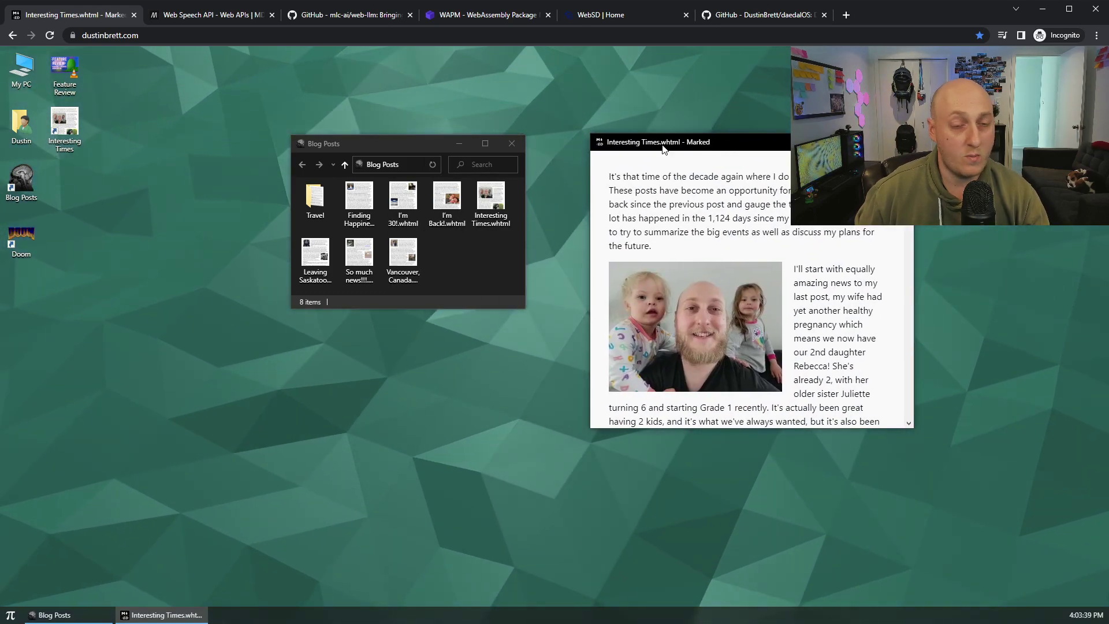
{"action": "left_click_drag", "start_coordinate": [670, 142], "coordinate": [644, 147]}
Open Interesting Times.whtml in js-dos v7 and move the window left
{"action": "left_click", "coordinate": [491, 199]}
{"action": "right_click", "coordinate": [494, 220]}
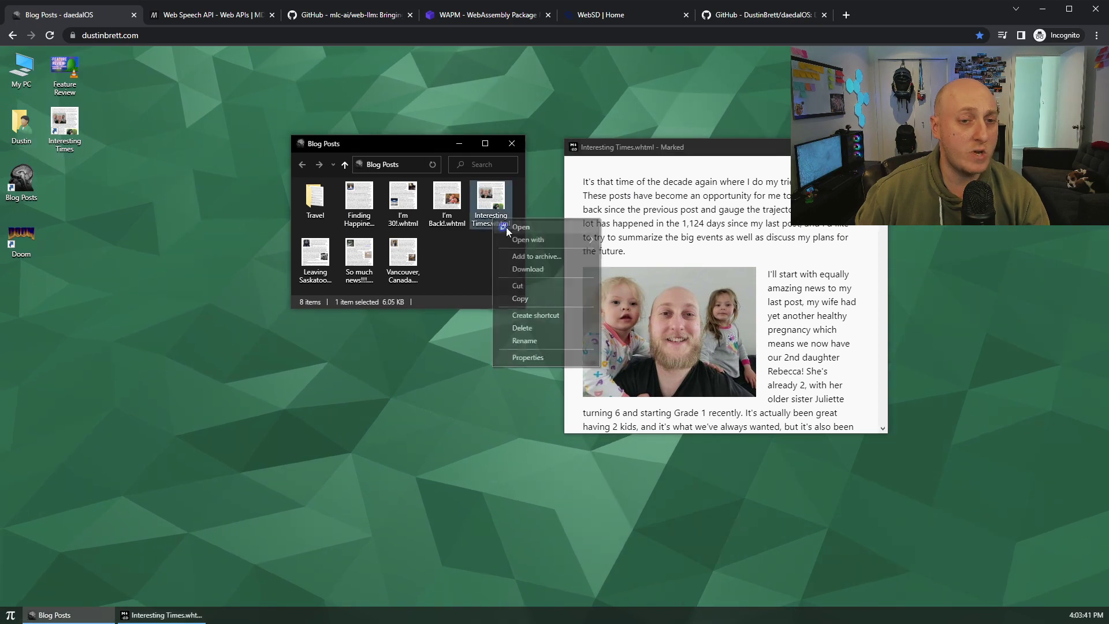
{"action": "mouse_move", "coordinate": [529, 241]}
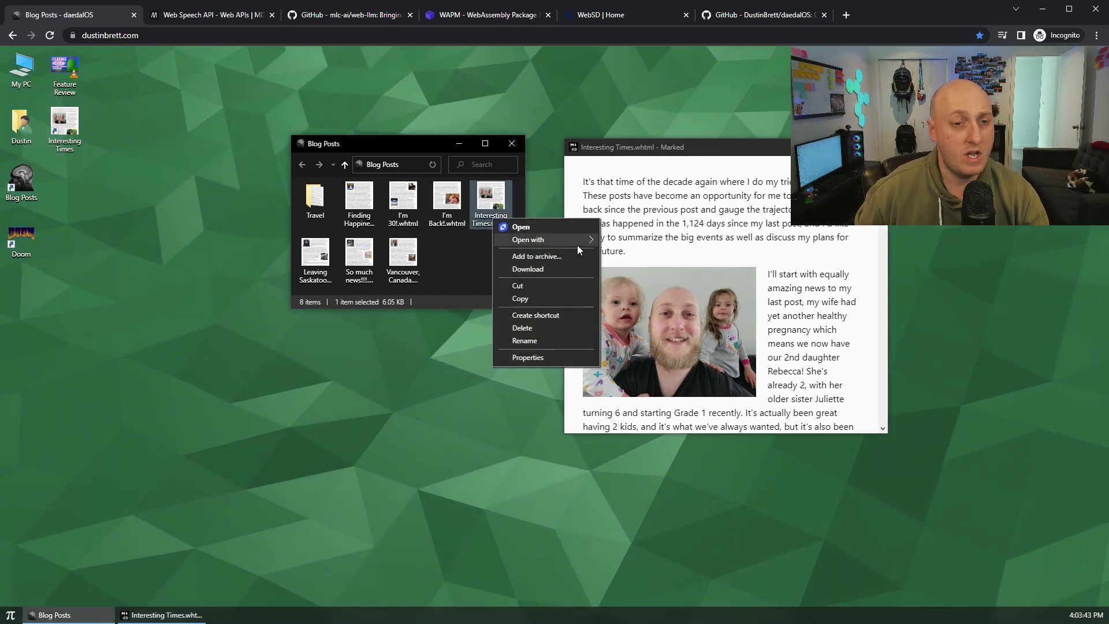
{"action": "left_click", "coordinate": [644, 269]}
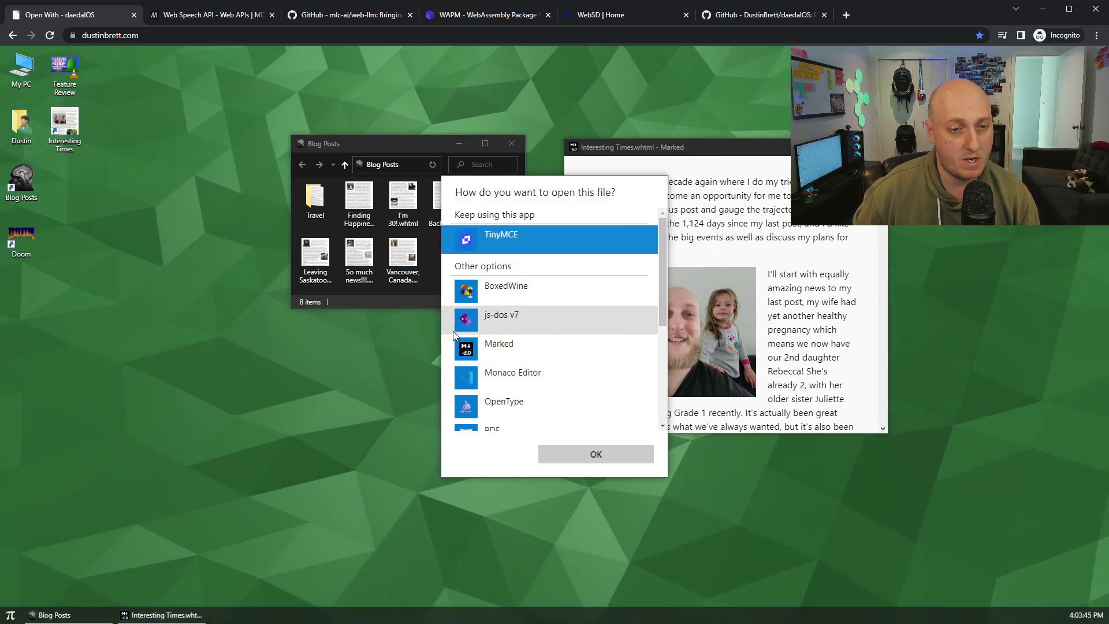
{"action": "double_click", "coordinate": [518, 323]}
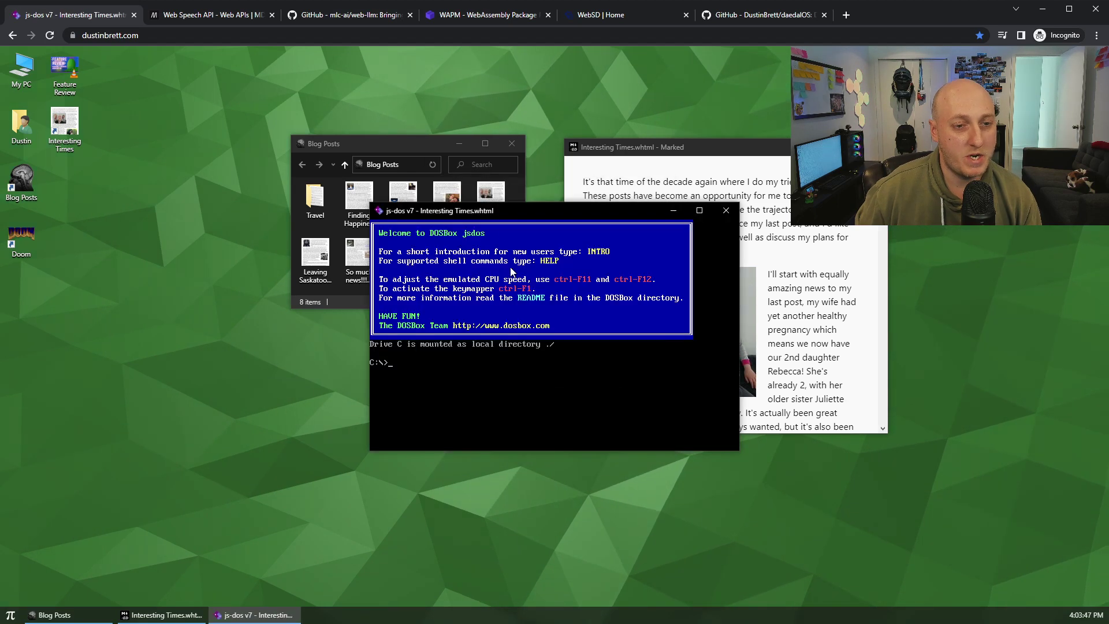
{"action": "left_click_drag", "start_coordinate": [484, 212], "coordinate": [273, 216]}
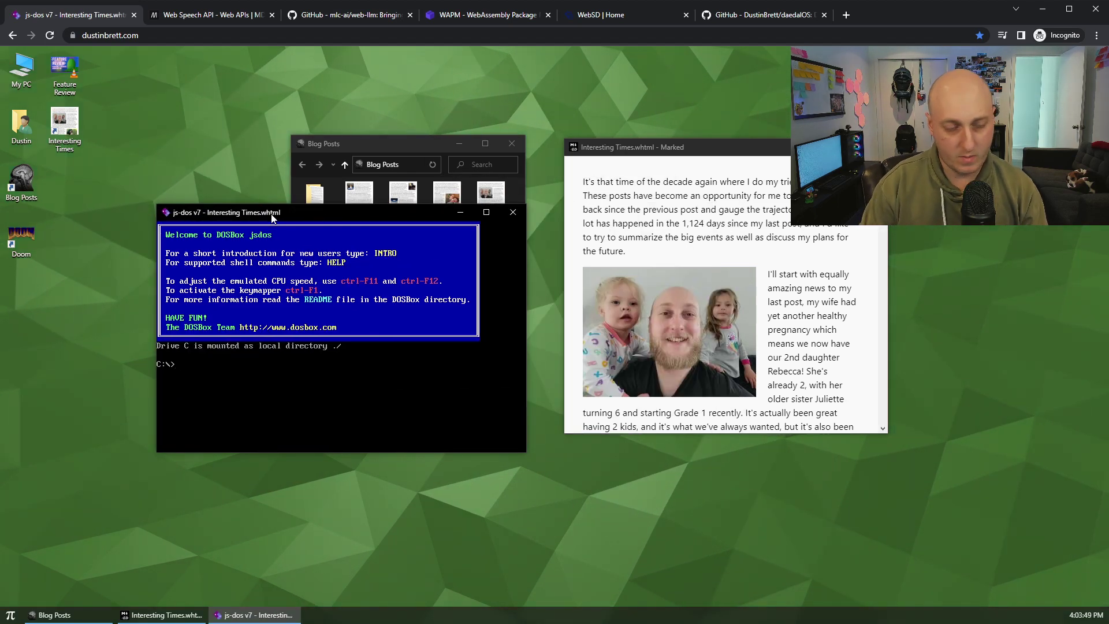
Run dir and type INTERE~1.WHT at the DOS prompt to print the post's HTML
{"action": "type", "text": "dir"}
{"action": "key", "text": "Return"}
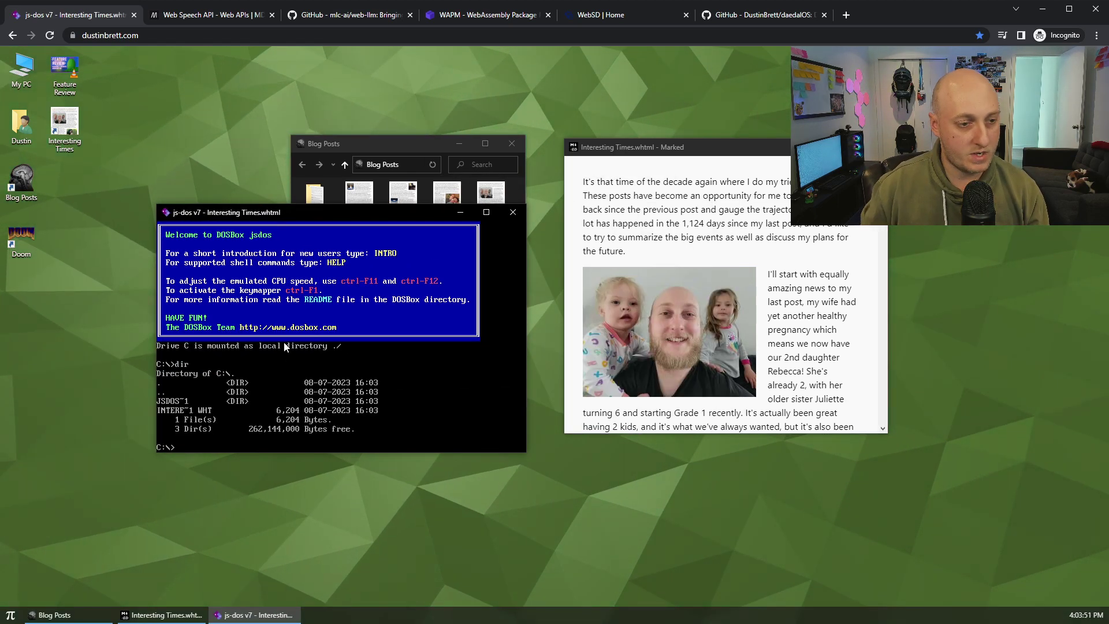
{"action": "type", "text": "type INTERE~1.WHT"}
{"action": "key", "text": "Return"}
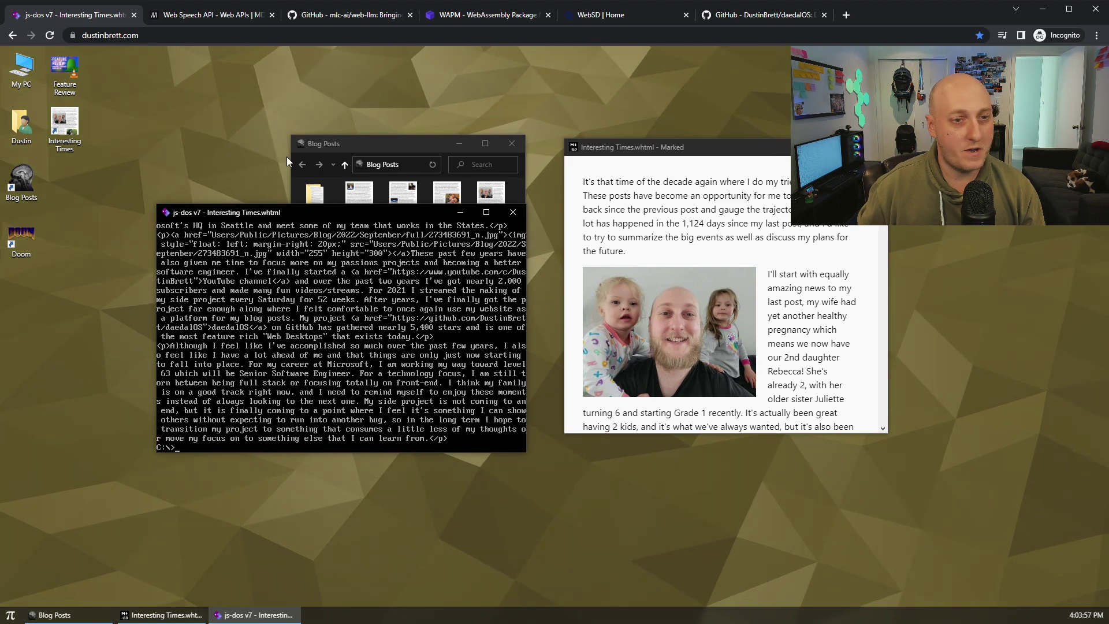
{"action": "left_click", "coordinate": [429, 180]}
{"action": "left_click", "coordinate": [231, 213]}
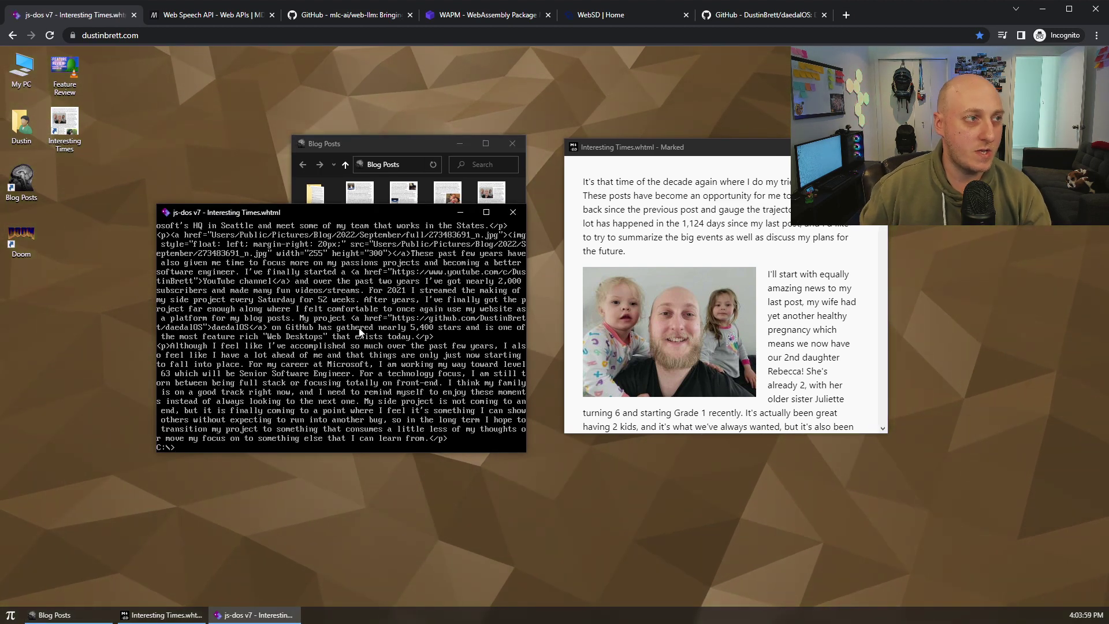
{"action": "left_click", "coordinate": [416, 147]}
Open the Interesting Times post with BoxedWine via Choose another app
{"action": "right_click", "coordinate": [491, 211]}
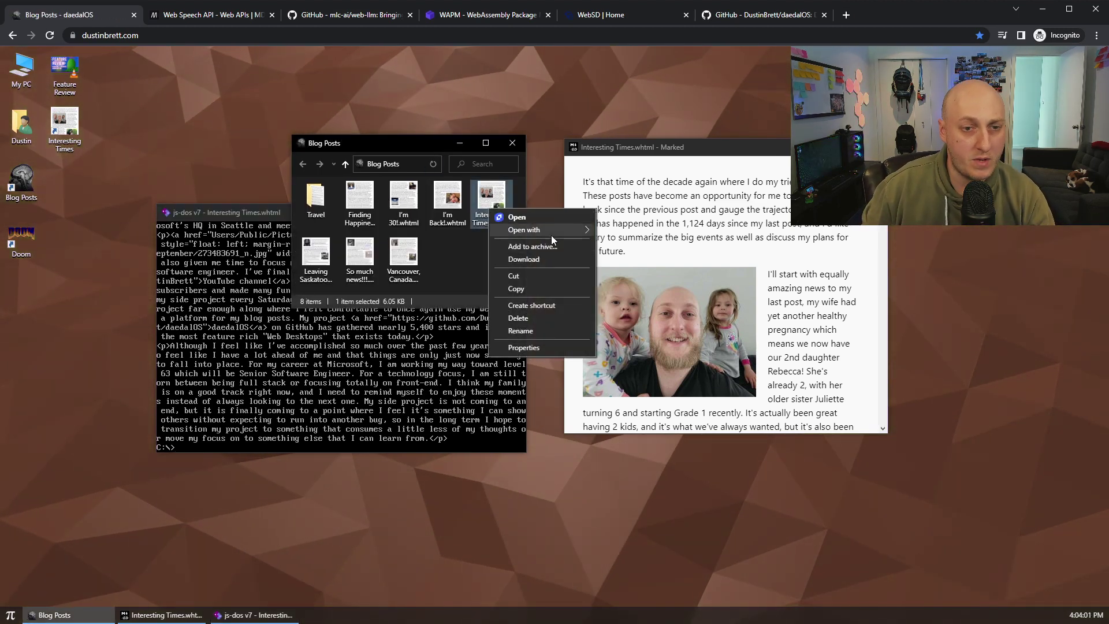
{"action": "mouse_move", "coordinate": [552, 231]}
{"action": "left_click", "coordinate": [633, 258]}
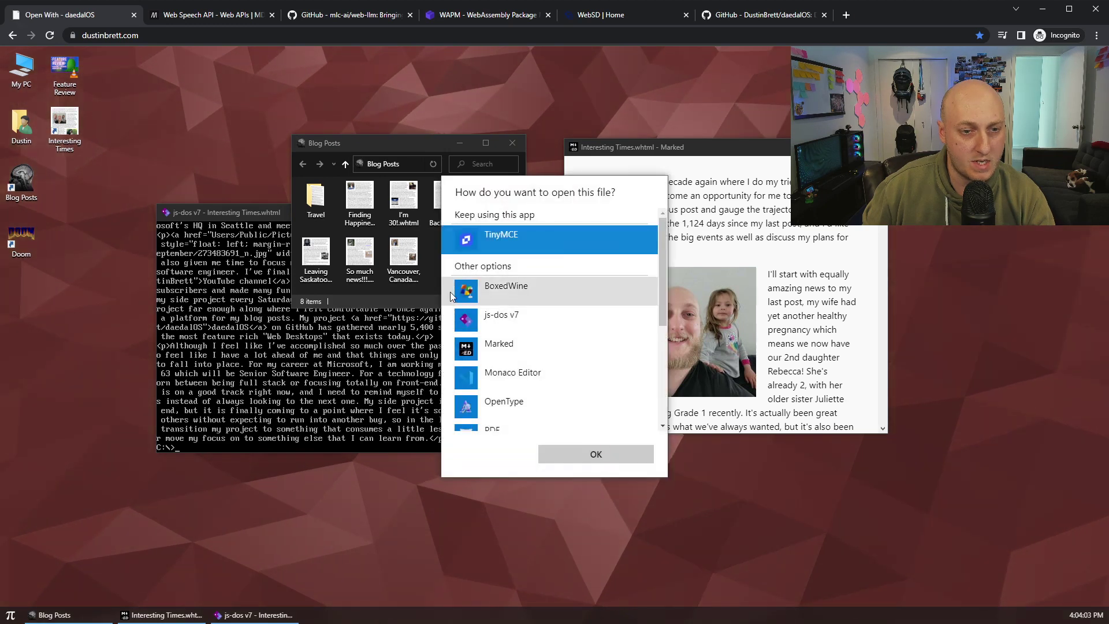
{"action": "left_click", "coordinate": [468, 290]}
{"action": "left_click", "coordinate": [612, 454]}
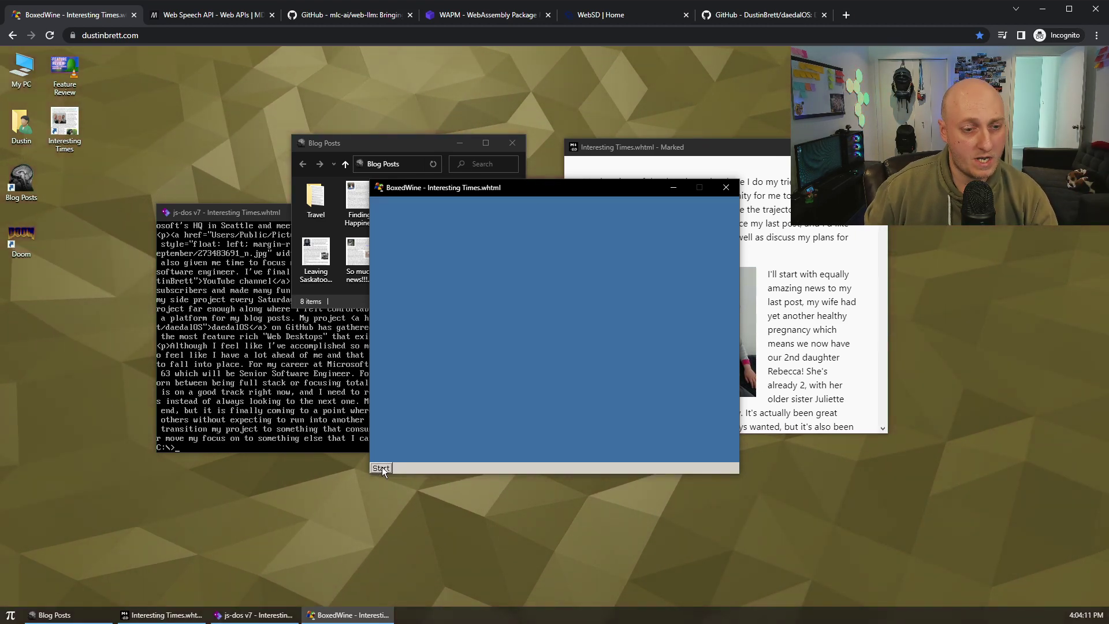
In Wine's Run dialog, browse to drive_d, pick Interesting Times.whtml with all files shown, and run it
{"action": "left_click", "coordinate": [382, 467]}
{"action": "left_click", "coordinate": [383, 457]}
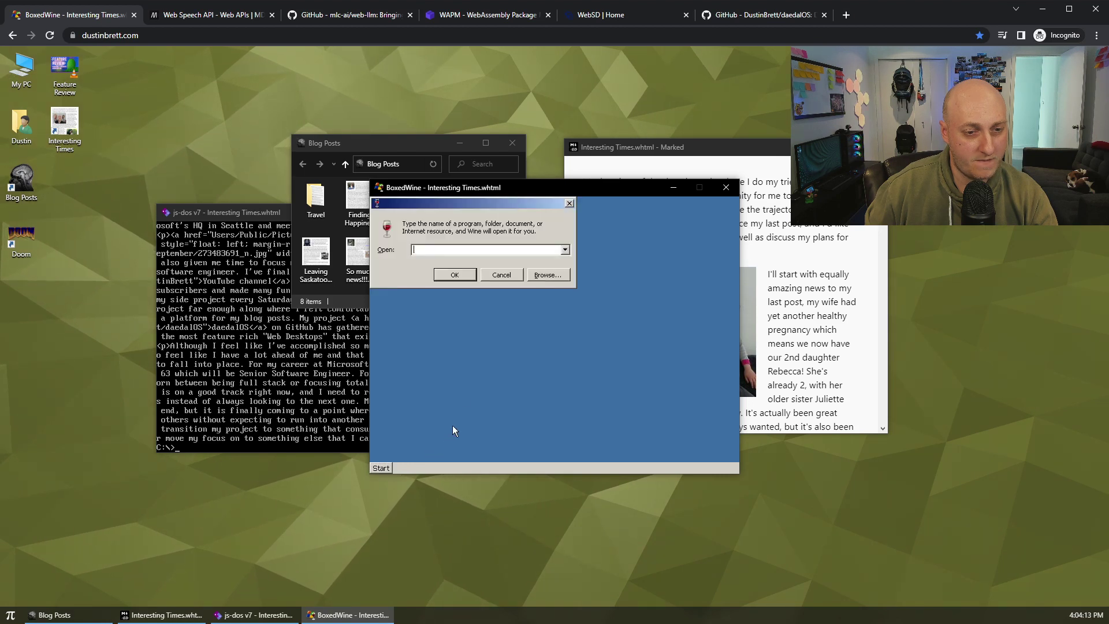
{"action": "left_click", "coordinate": [541, 274]}
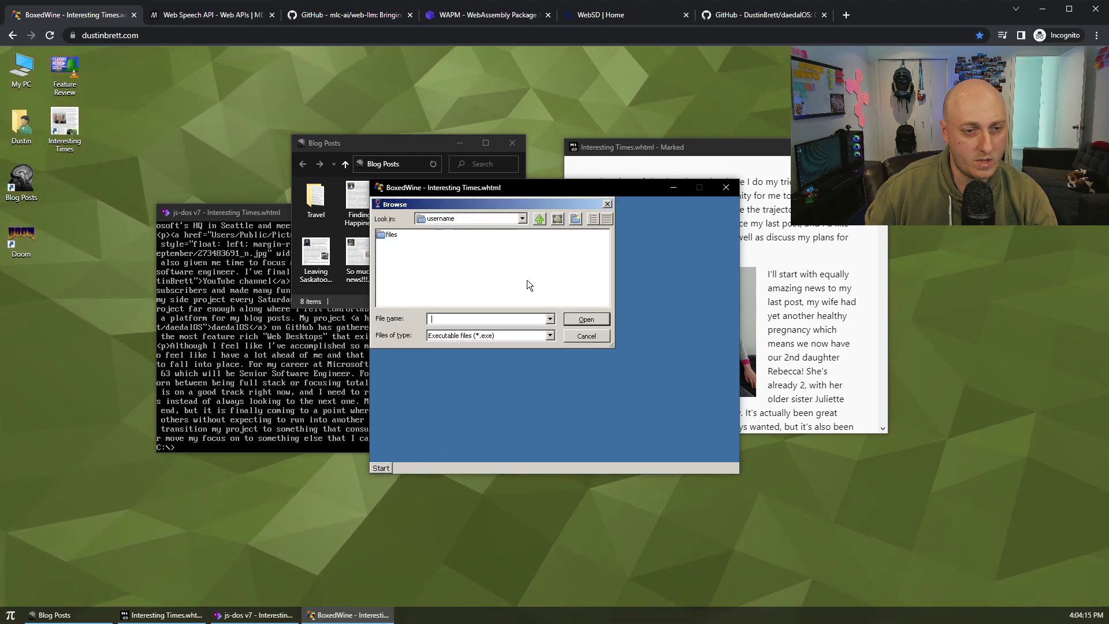
{"action": "left_click", "coordinate": [445, 221]}
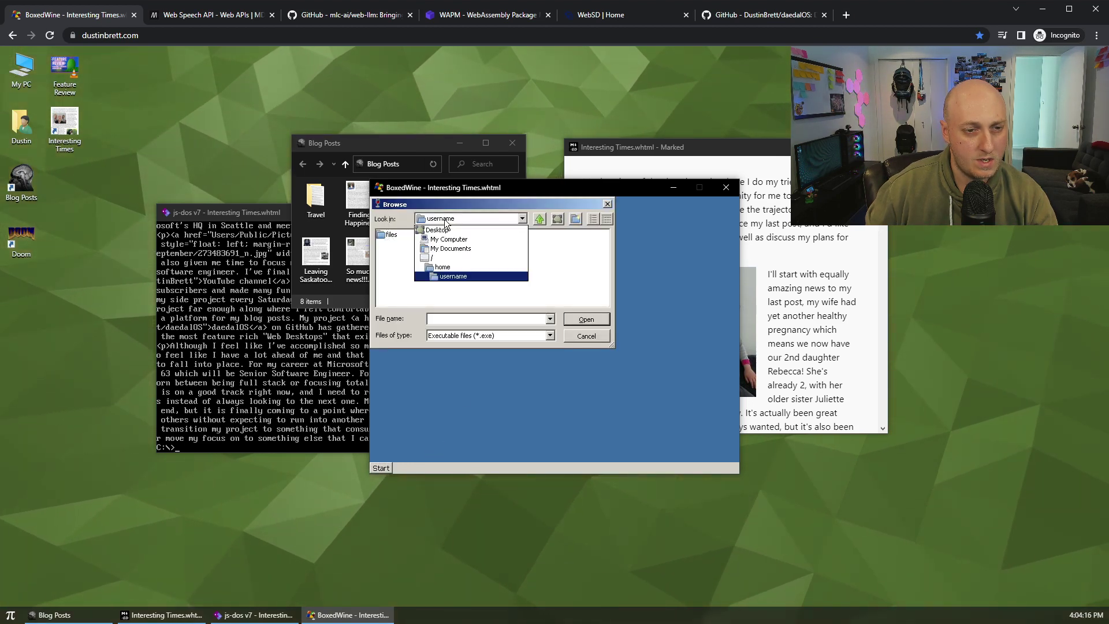
{"action": "left_click", "coordinate": [434, 255]}
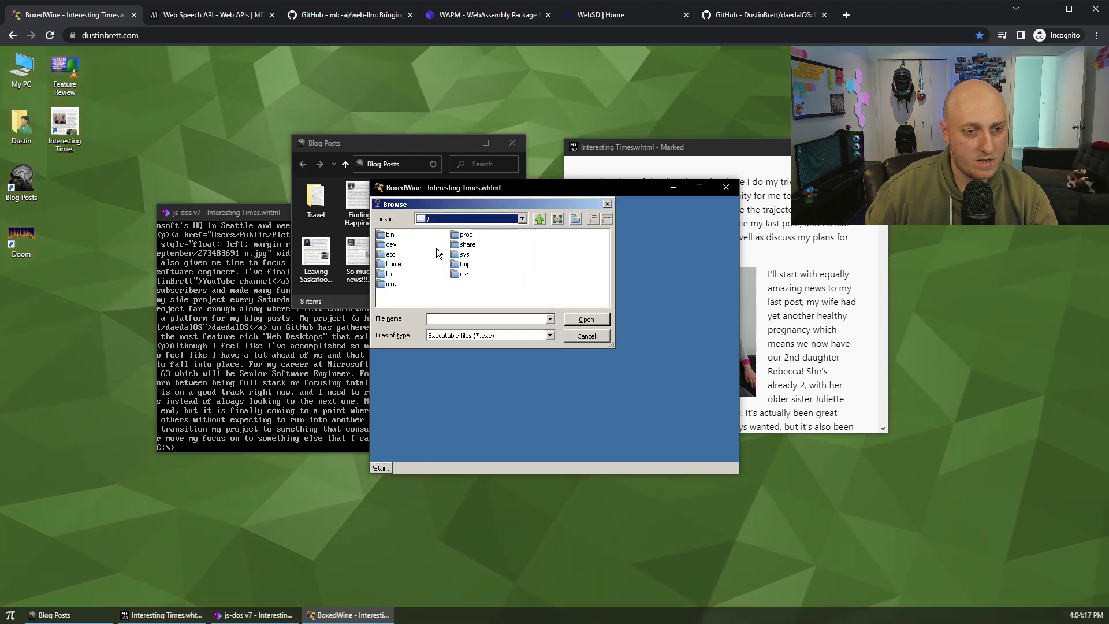
{"action": "double_click", "coordinate": [391, 283]}
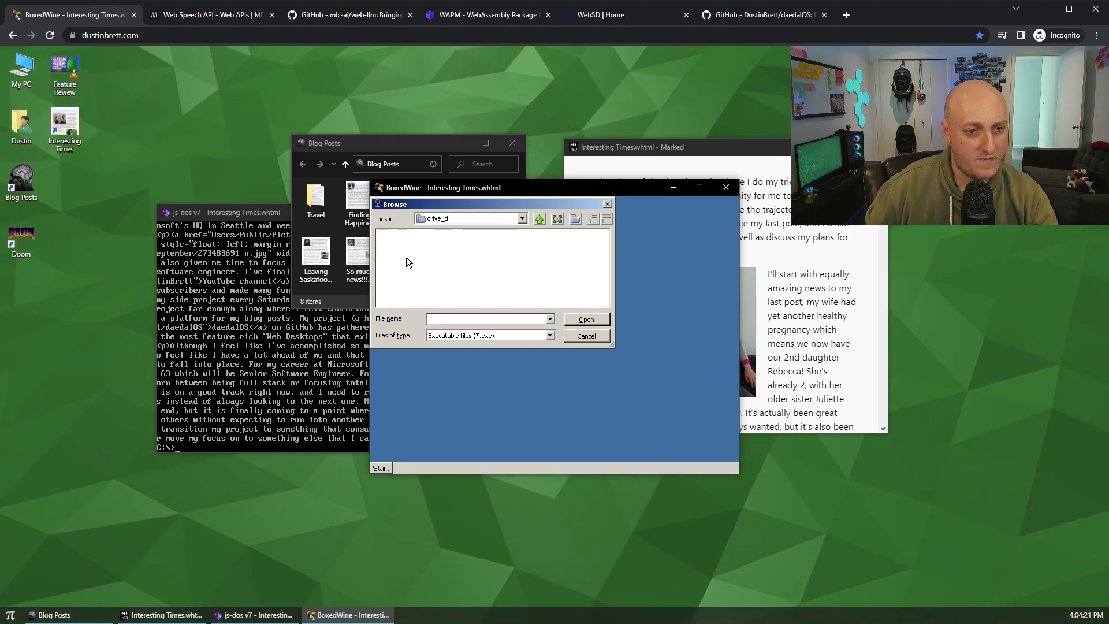
{"action": "left_click", "coordinate": [470, 334]}
{"action": "left_click", "coordinate": [449, 355]}
{"action": "double_click", "coordinate": [407, 236]}
{"action": "left_click", "coordinate": [454, 275]}
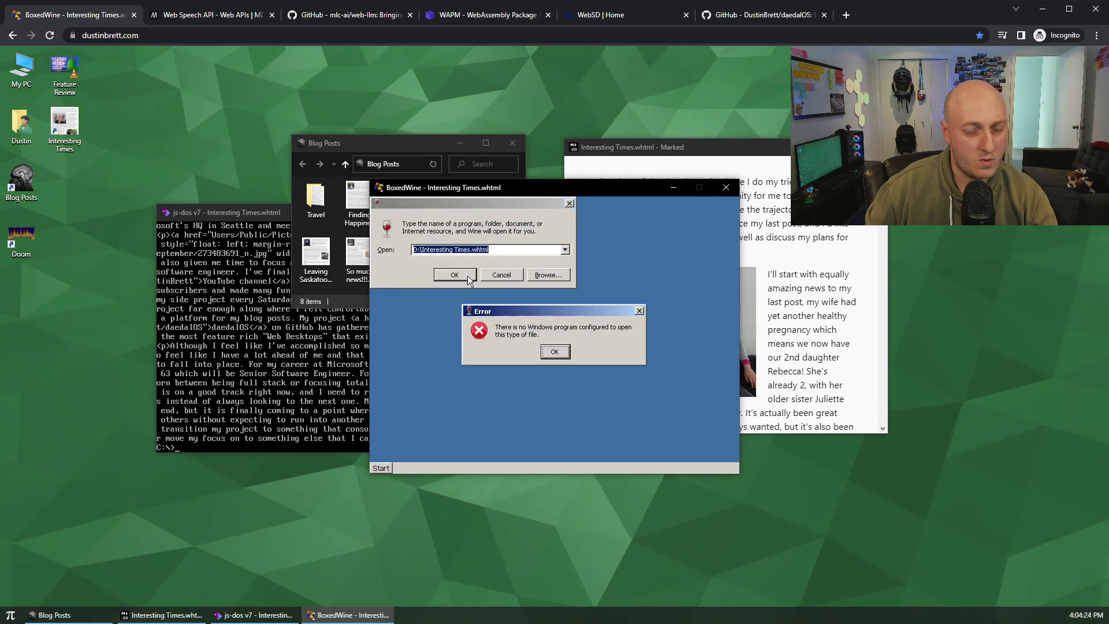
Dismiss the no-program and path-not-found errors, retry browsing, then cancel
{"action": "left_click", "coordinate": [555, 353]}
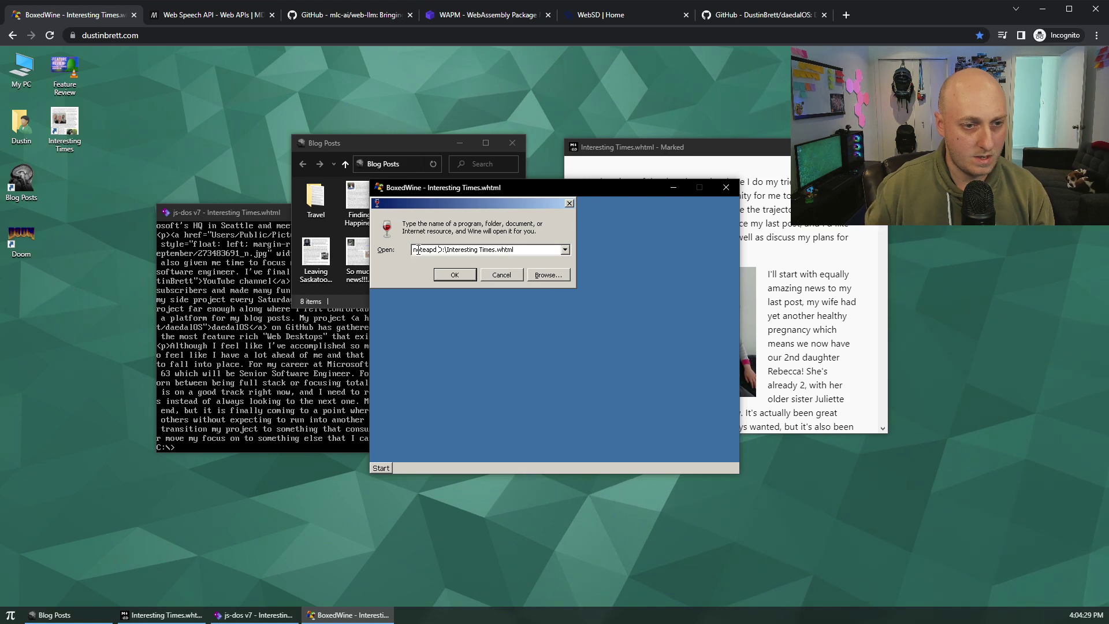
{"action": "left_click", "coordinate": [459, 277]}
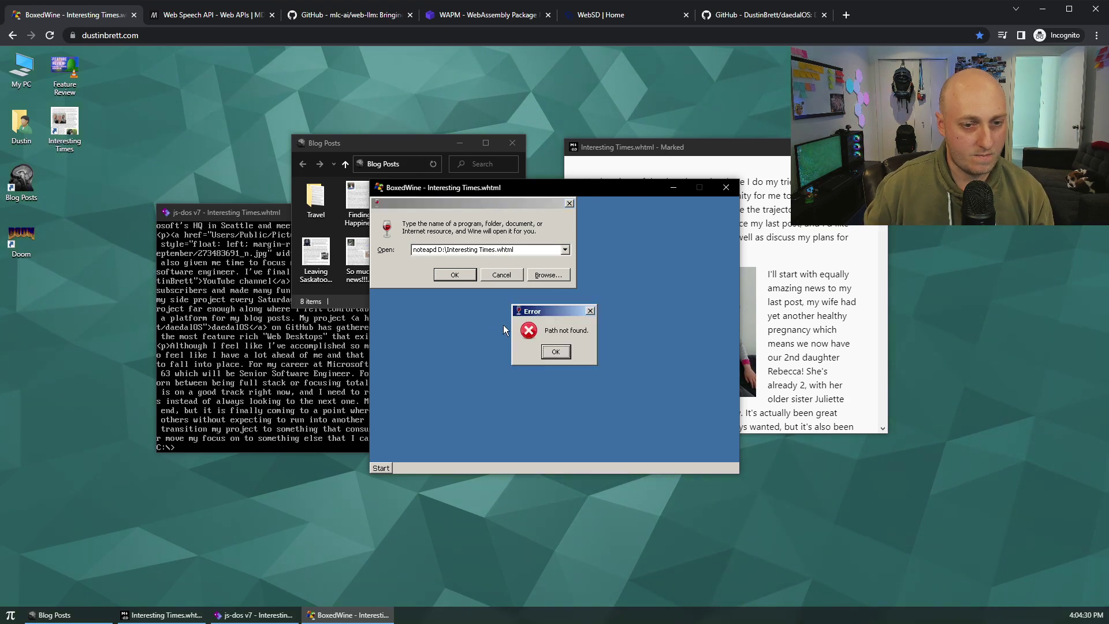
{"action": "left_click", "coordinate": [556, 354]}
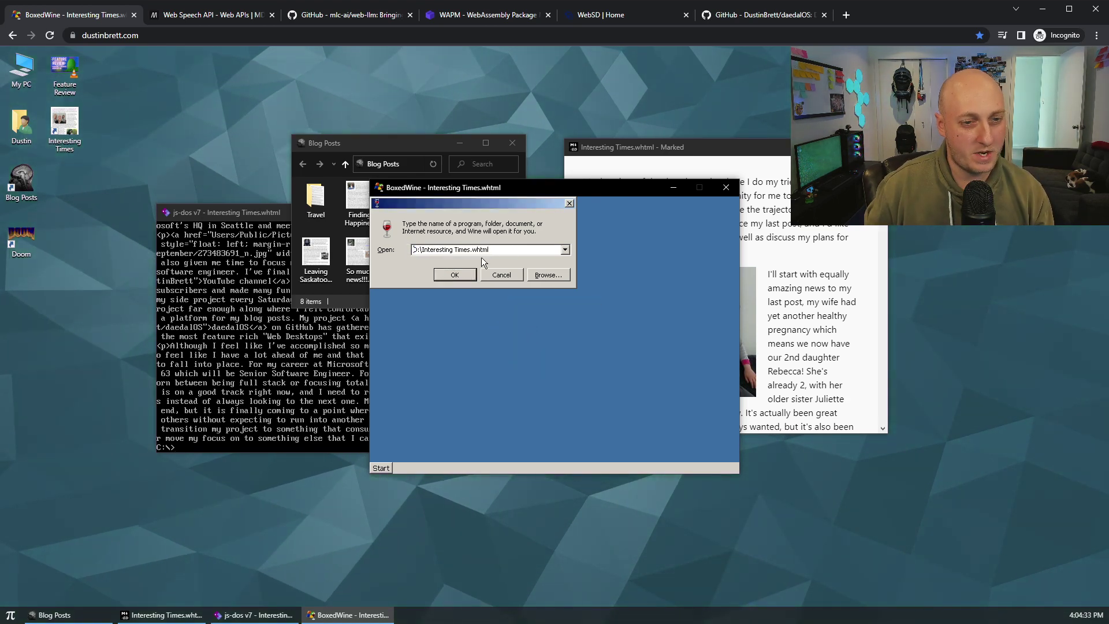
{"action": "left_click", "coordinate": [546, 276]}
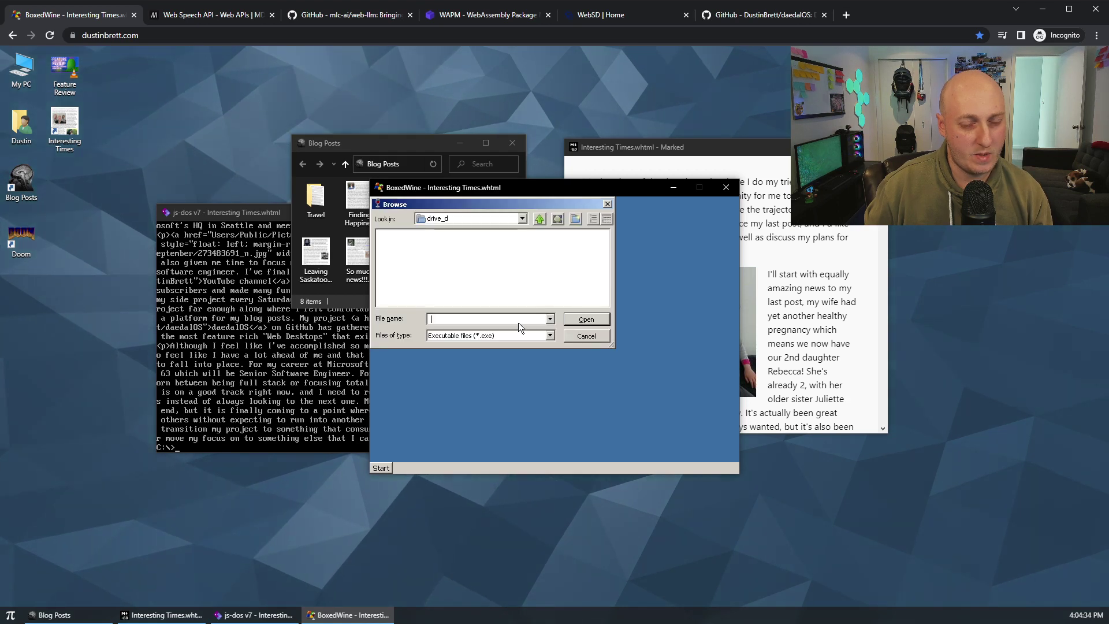
{"action": "left_click", "coordinate": [430, 220]}
{"action": "left_click", "coordinate": [426, 268]}
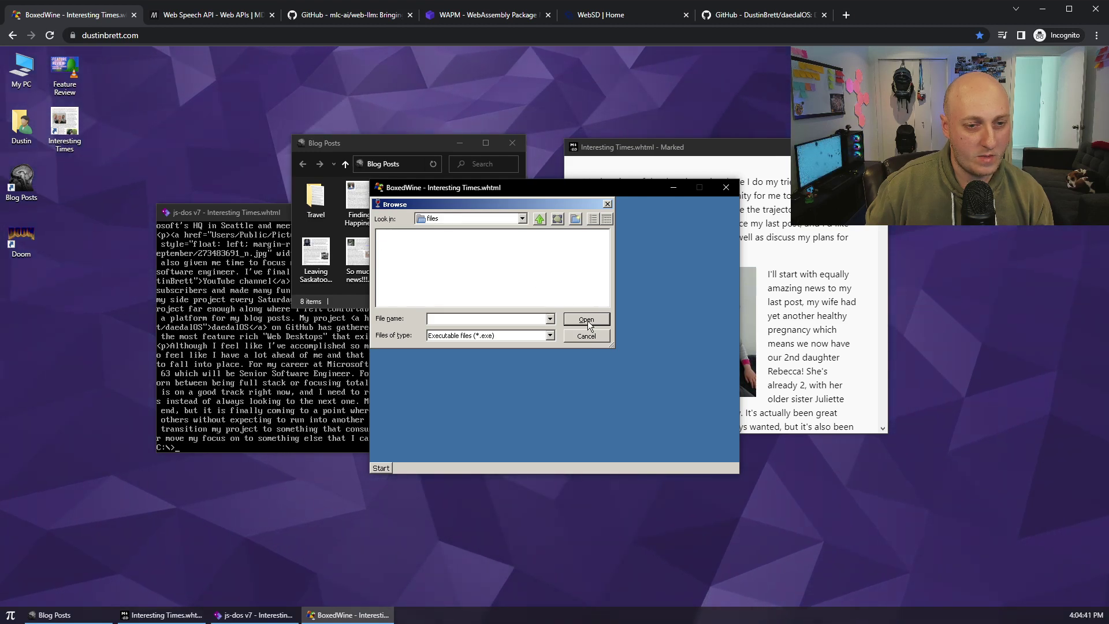
{"action": "key", "text": "Escape"}
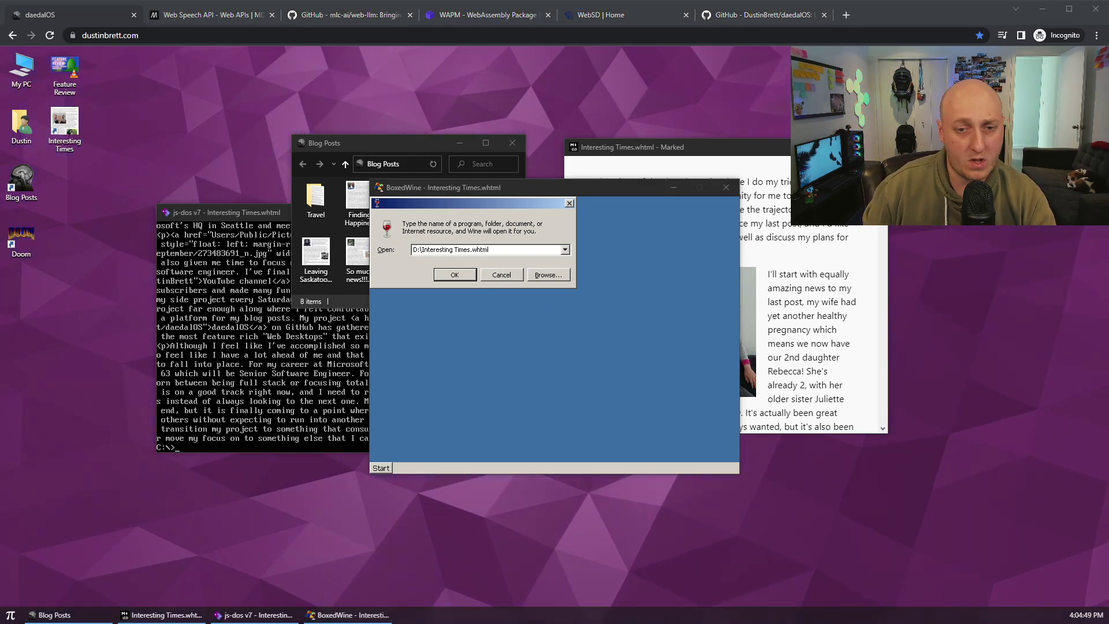
{"action": "key", "text": "alt+Tab"}
Reload the desktop, then open the Documents folder from the home folder and reposition it
{"action": "left_click", "coordinate": [51, 35]}
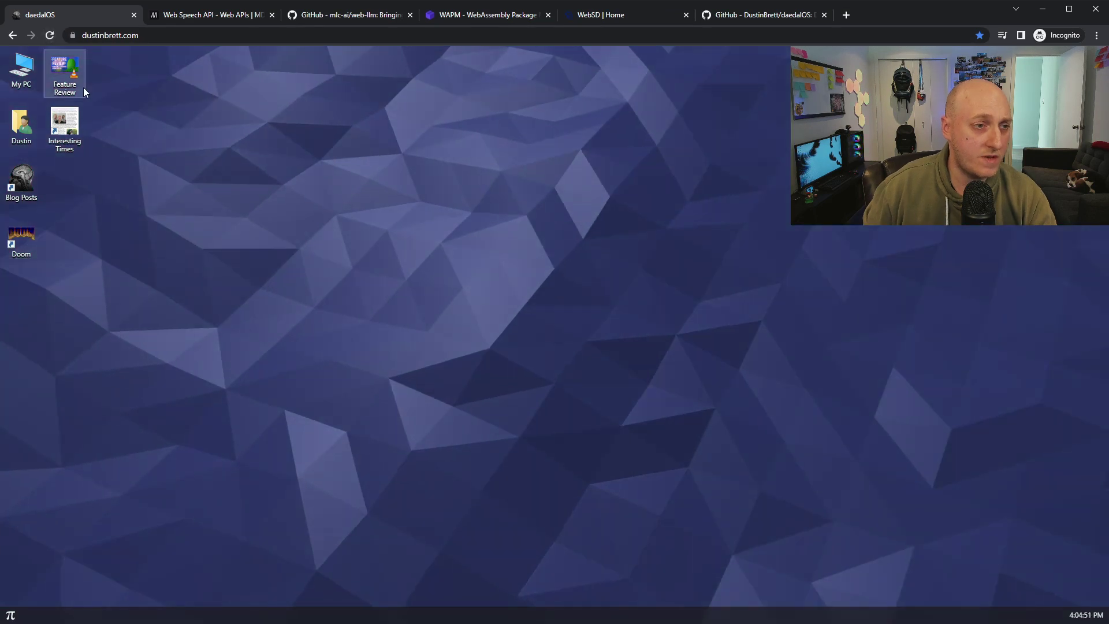
{"action": "right_click", "coordinate": [64, 72]}
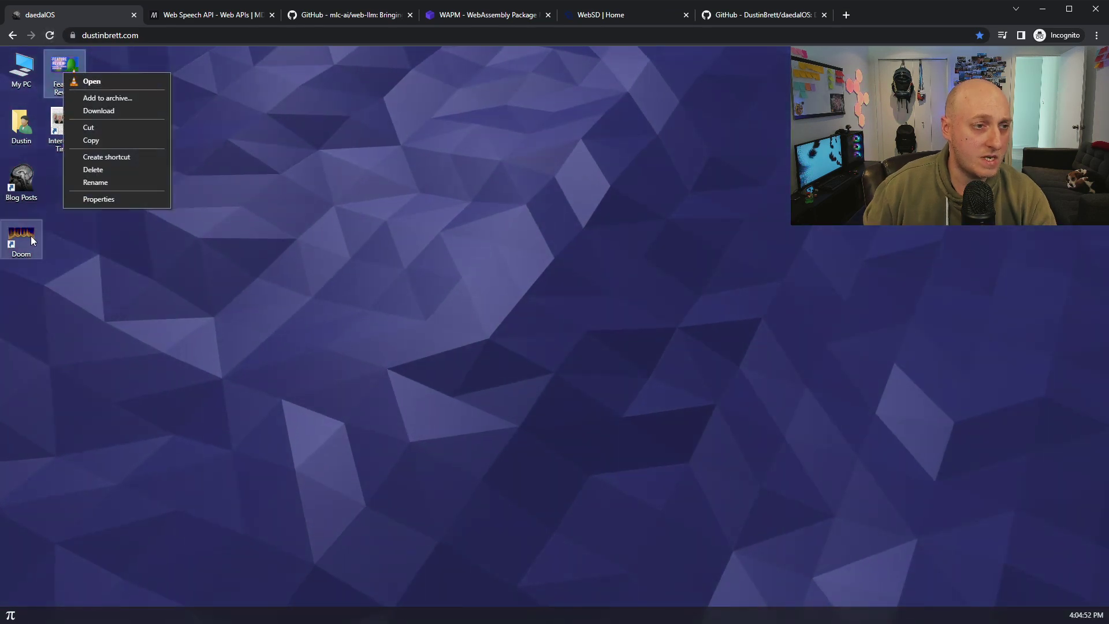
{"action": "left_click", "coordinate": [73, 64]}
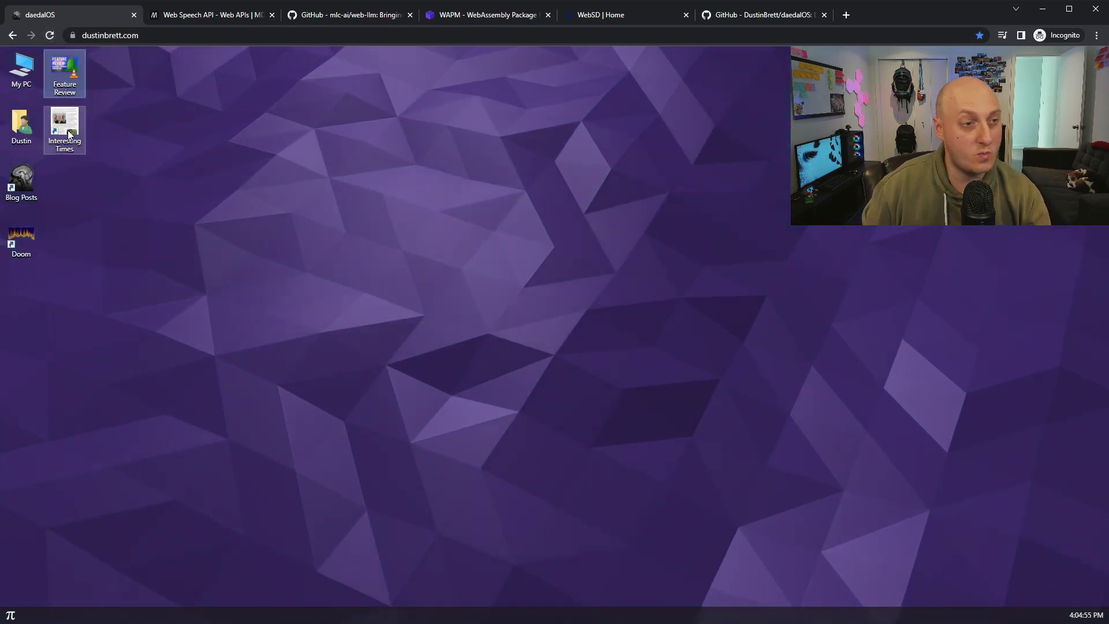
{"action": "double_click", "coordinate": [21, 123]}
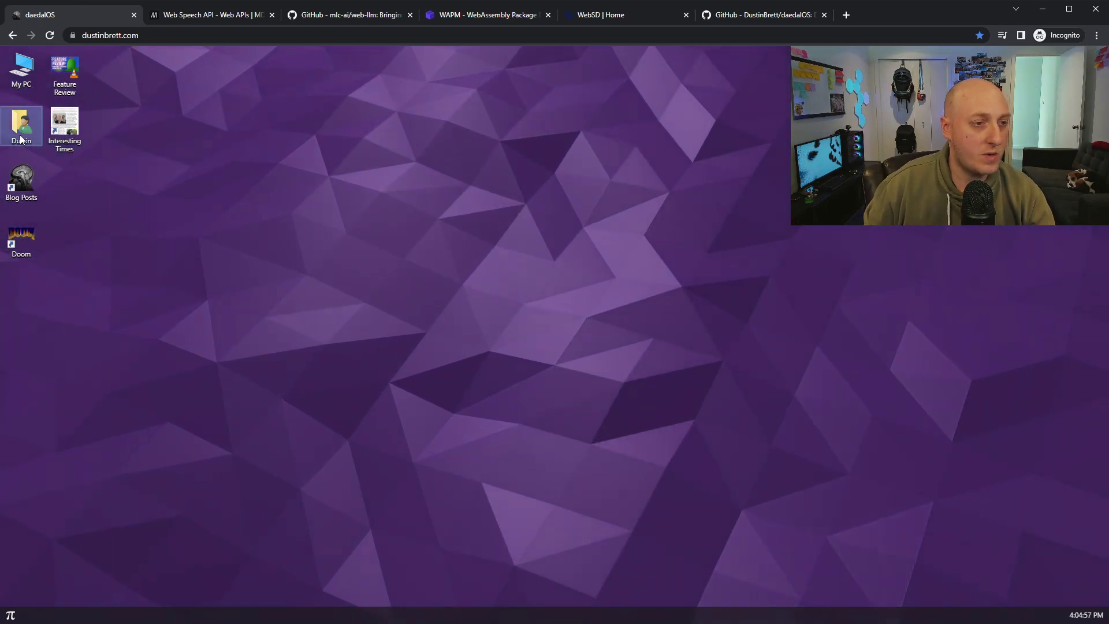
{"action": "double_click", "coordinate": [497, 307]}
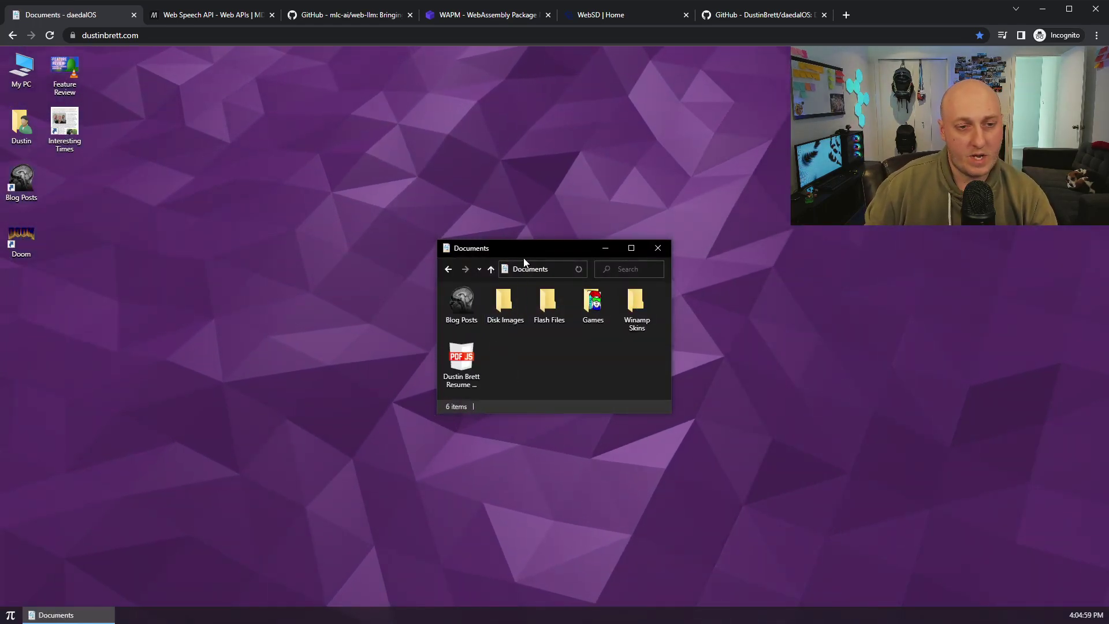
{"action": "left_click_drag", "start_coordinate": [524, 253], "coordinate": [456, 179]}
Bring up the app chooser for the PDF resume, scroll through it, and close it
{"action": "right_click", "coordinate": [387, 289]}
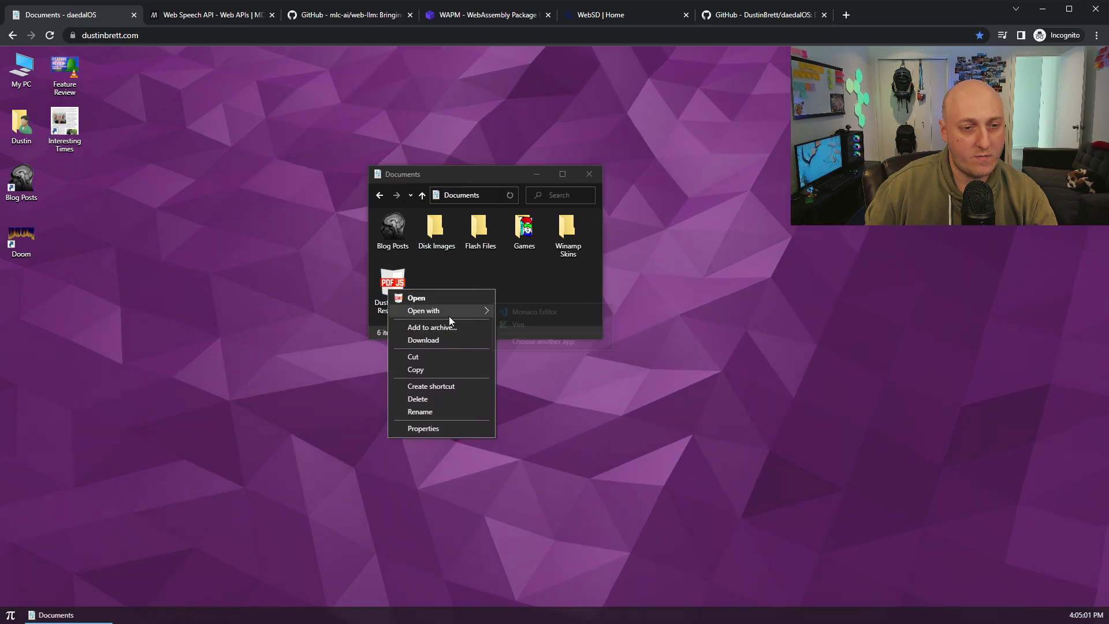
{"action": "mouse_move", "coordinate": [470, 312]}
{"action": "left_click", "coordinate": [532, 345]}
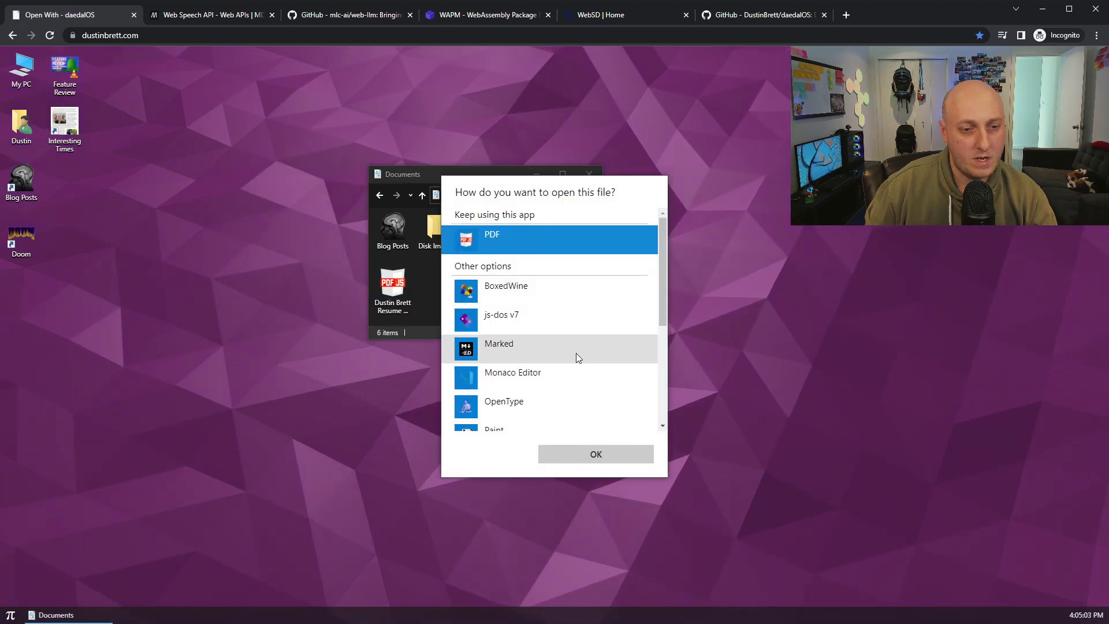
{"action": "scroll", "coordinate": [577, 350], "scroll_direction": "down", "scroll_amount": 3}
{"action": "scroll", "coordinate": [578, 349], "scroll_direction": "down", "scroll_amount": 1}
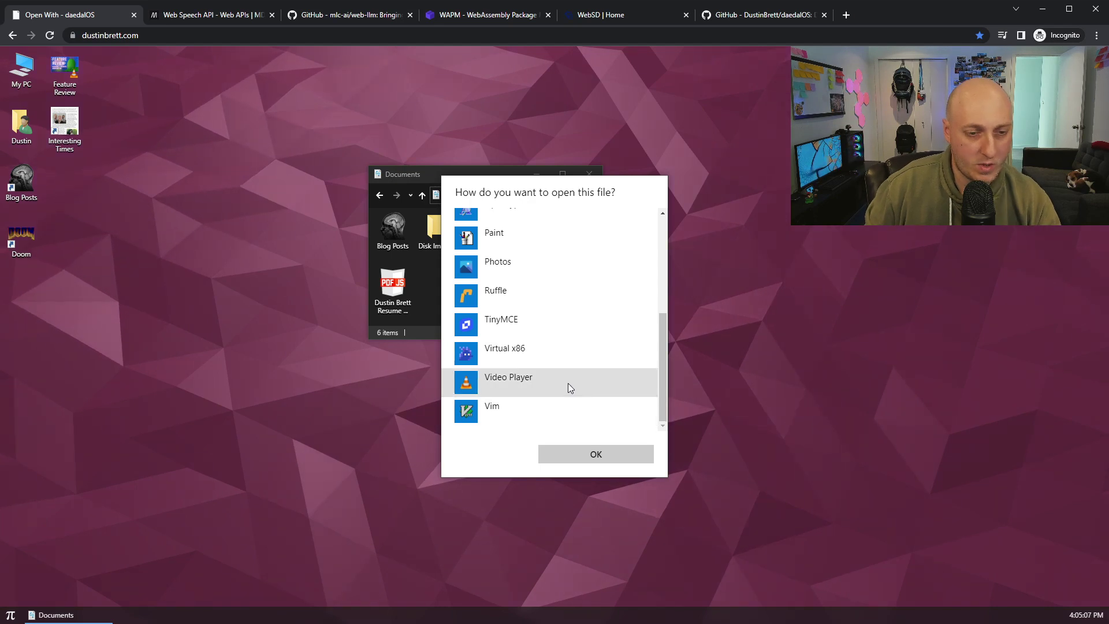
{"action": "left_click", "coordinate": [844, 342]}
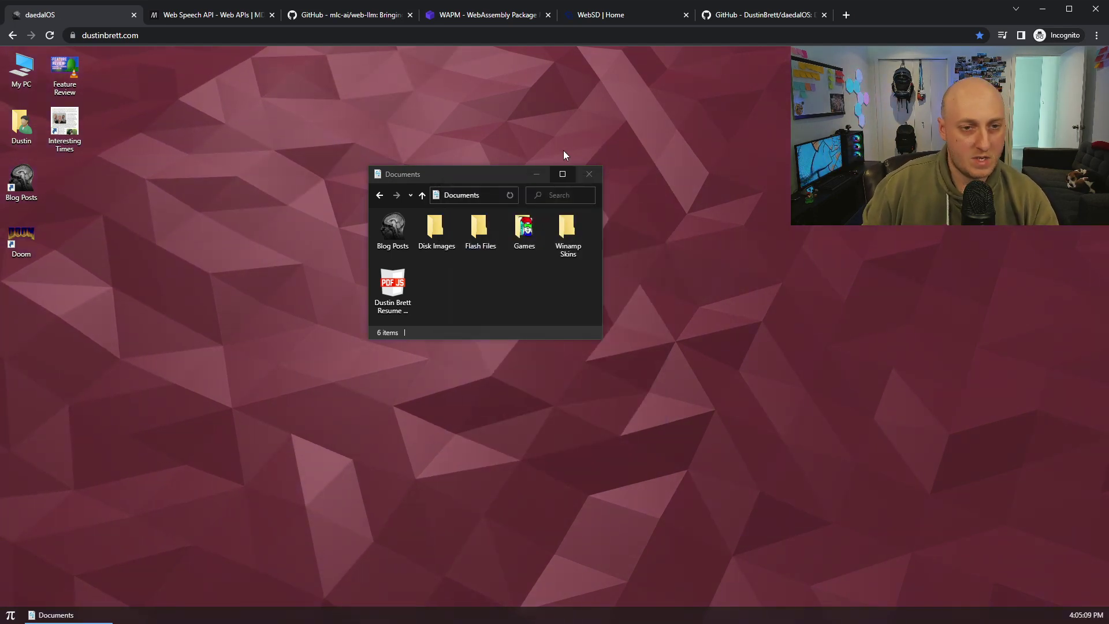
Open the Games folder and bring up the context menu for ski32.exe
{"action": "double_click", "coordinate": [524, 229]}
{"action": "right_click", "coordinate": [490, 229]}
{"action": "mouse_move", "coordinate": [542, 247]}
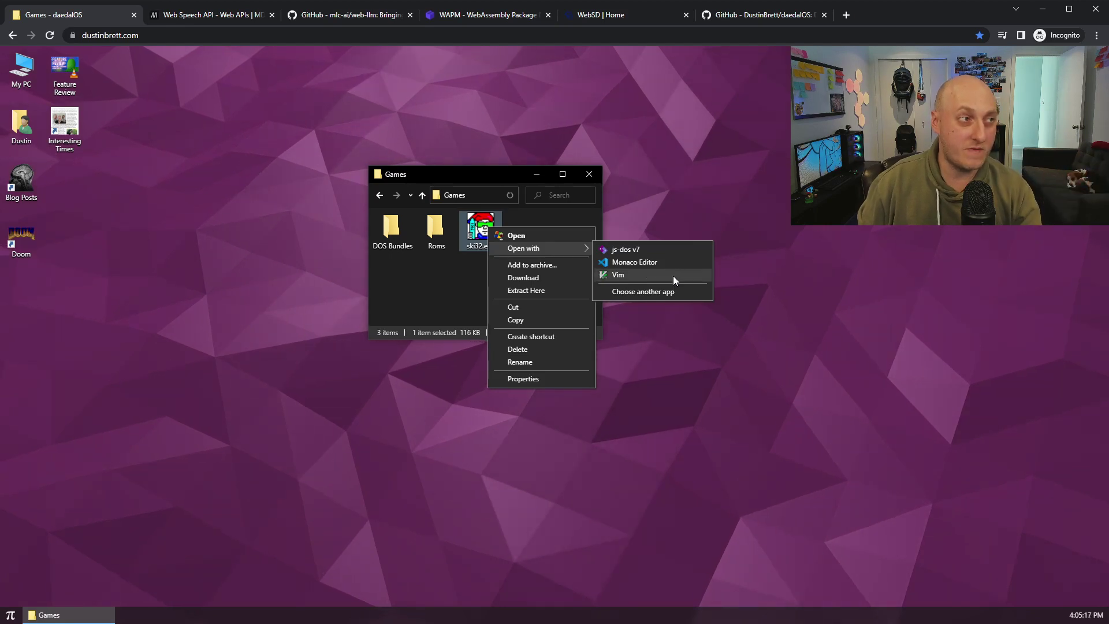
{"action": "key", "text": "alt+Tab"}
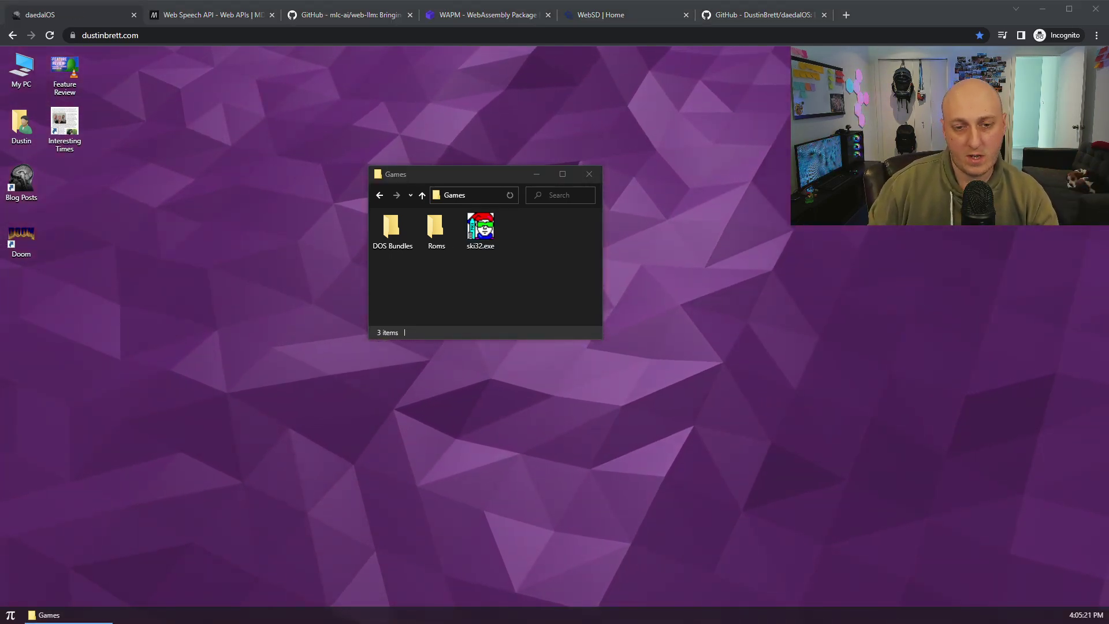
{"action": "left_click", "coordinate": [411, 476]}
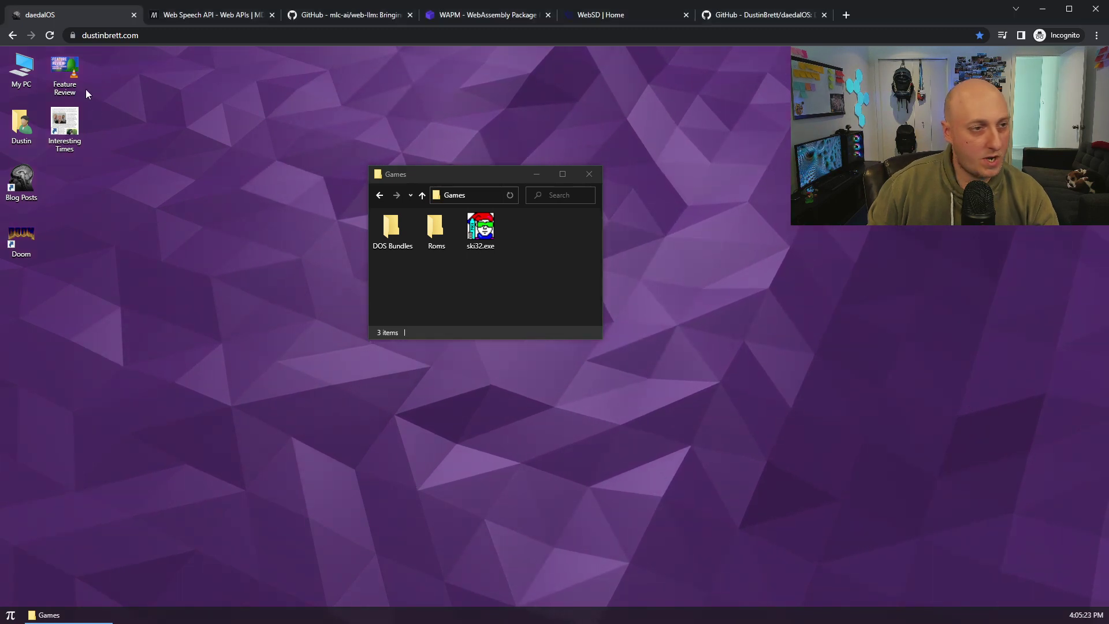
{"action": "left_click", "coordinate": [477, 232]}
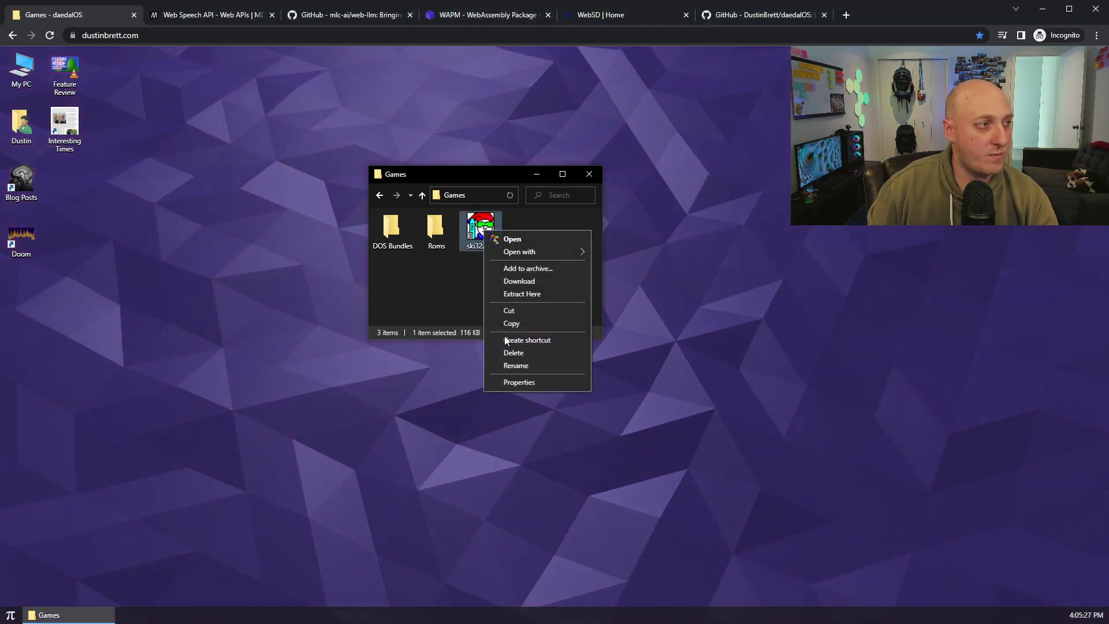
Open ski32.exe's Properties and highlight its size, byte count and date values
{"action": "left_click", "coordinate": [513, 384]}
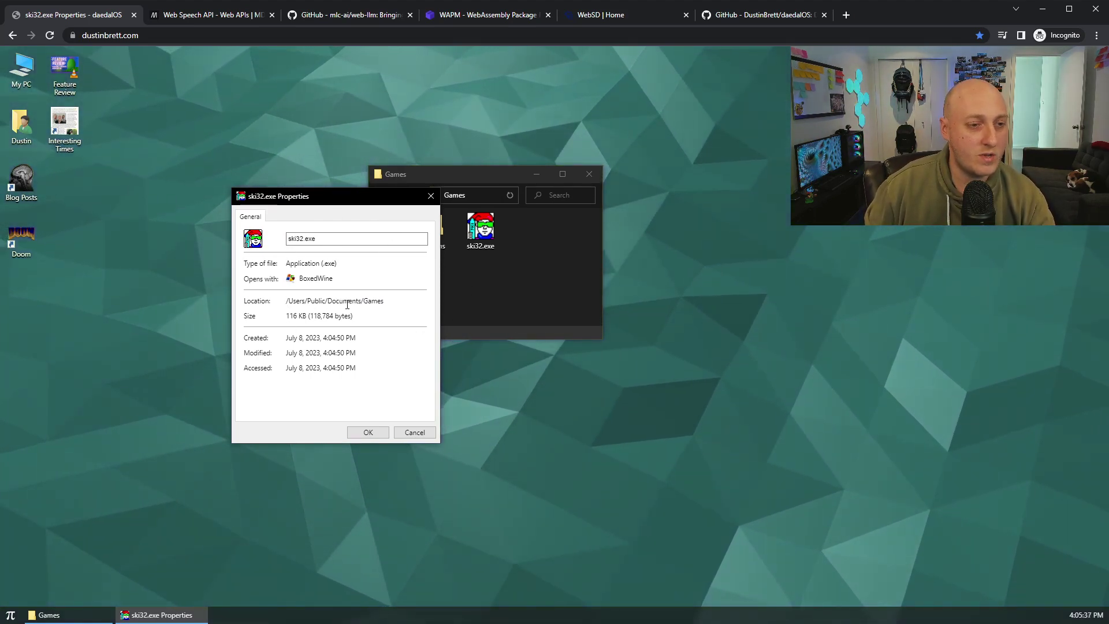
{"action": "left_click_drag", "start_coordinate": [287, 316], "coordinate": [350, 316]}
{"action": "left_click", "coordinate": [320, 325]}
{"action": "left_click", "coordinate": [346, 318]}
{"action": "left_click_drag", "start_coordinate": [374, 366], "coordinate": [284, 335]}
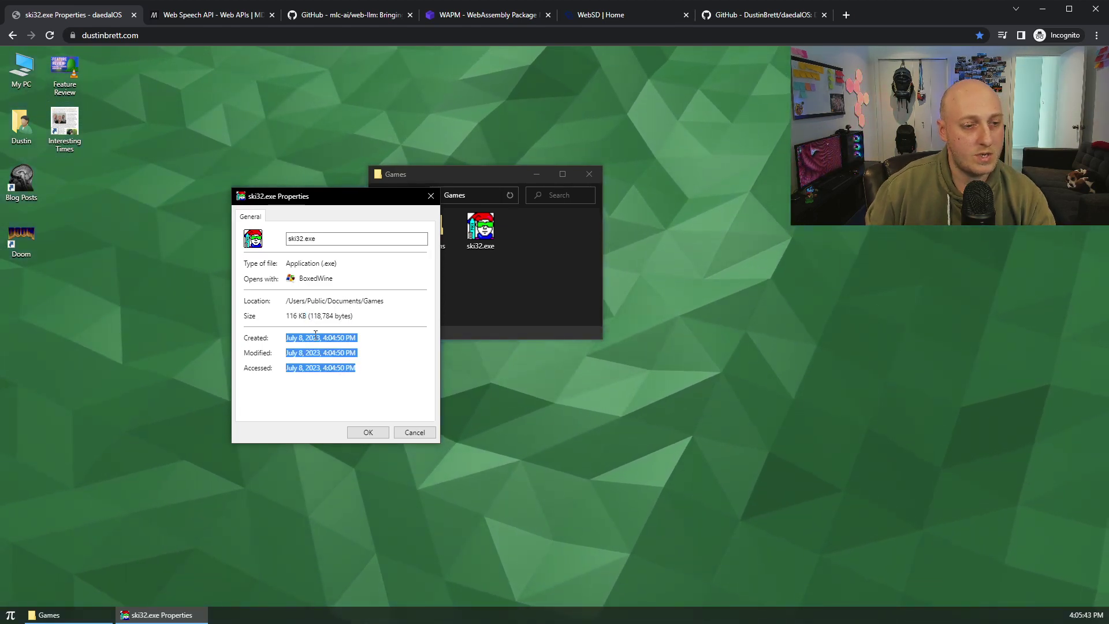
{"action": "left_click", "coordinate": [315, 357]}
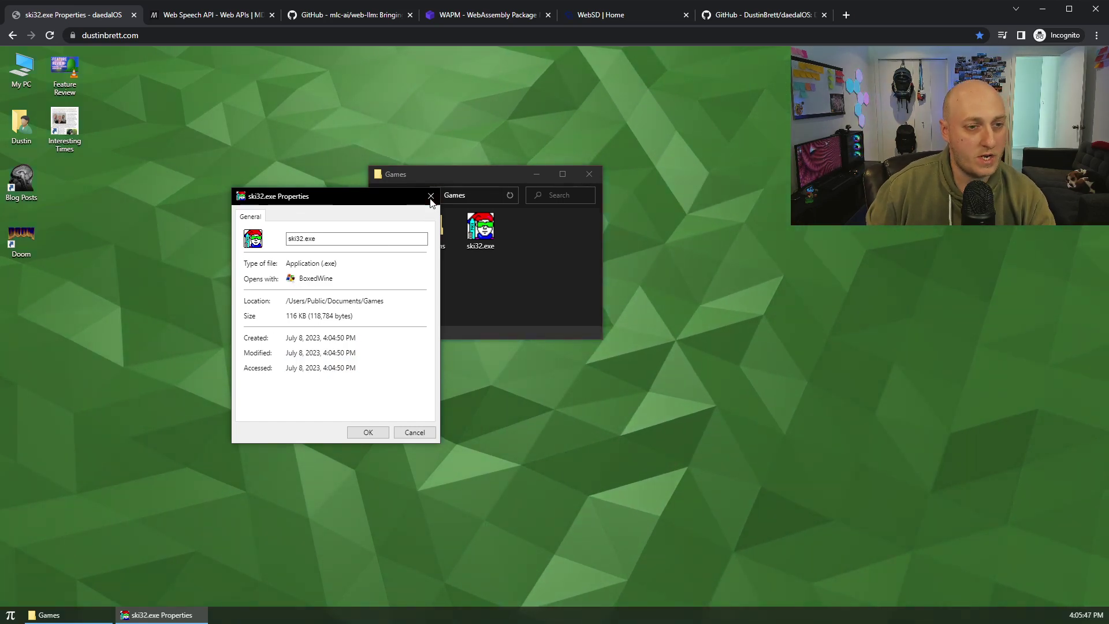
Replace 32 with 64 in the name field and confirm to rename it ski64.exe
{"action": "left_click", "coordinate": [303, 239]}
{"action": "key", "text": "BackSpace"}
{"action": "key", "text": "BackSpace"}
{"action": "type", "text": "64"}
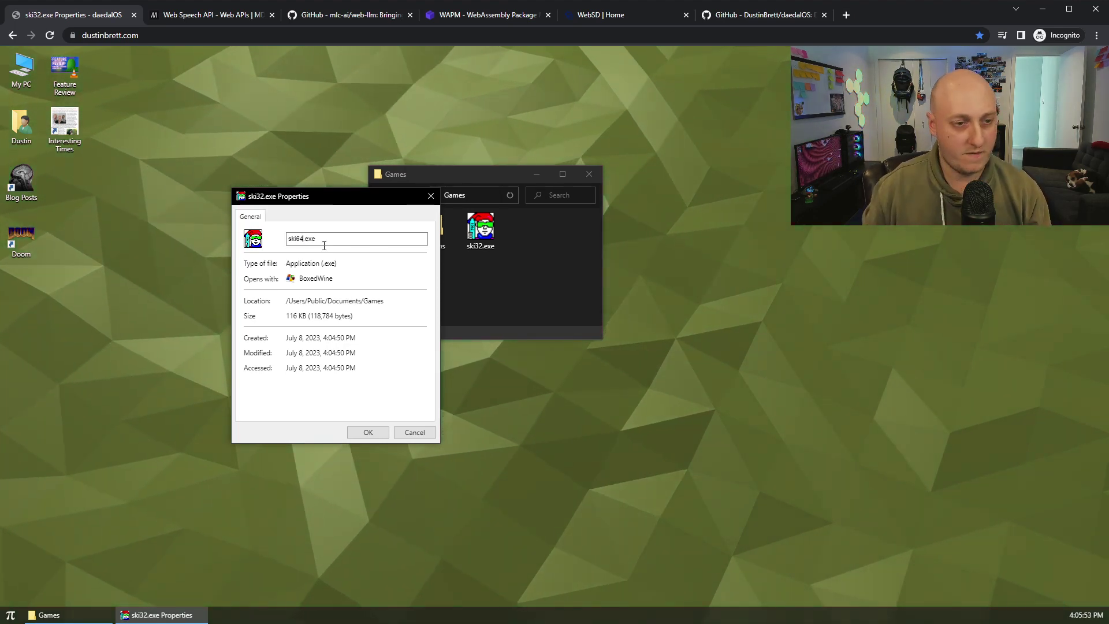
{"action": "left_click", "coordinate": [365, 432]}
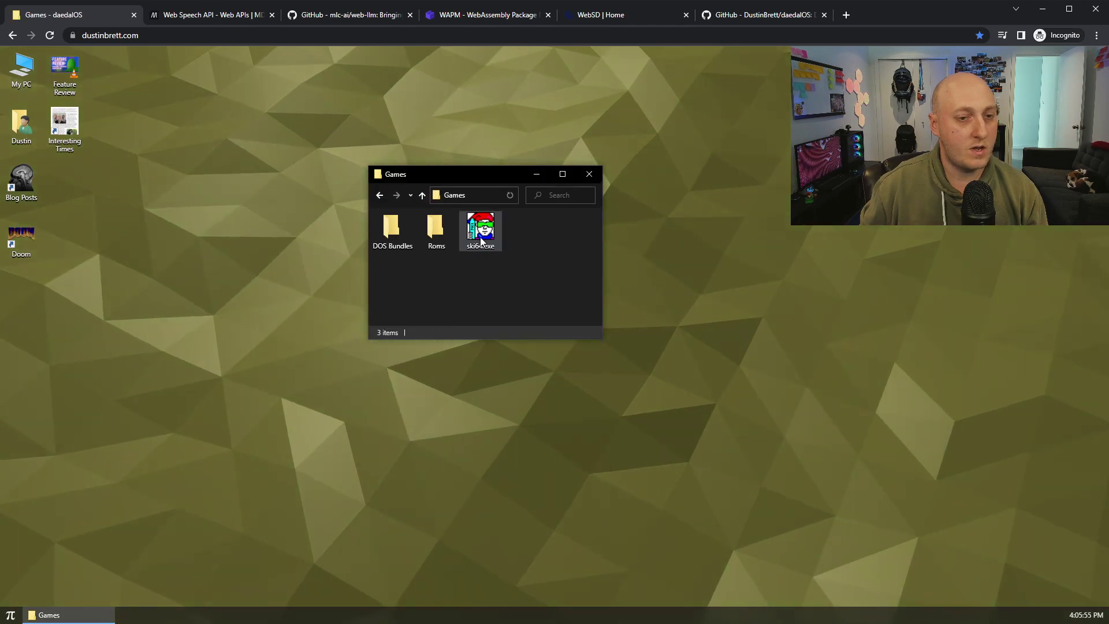
Deselect ski64.exe, then check the Roms folder's Properties, which show a 5.68 MB size
{"action": "left_click", "coordinate": [482, 243]}
{"action": "left_click", "coordinate": [515, 293]}
{"action": "left_click", "coordinate": [95, 213]}
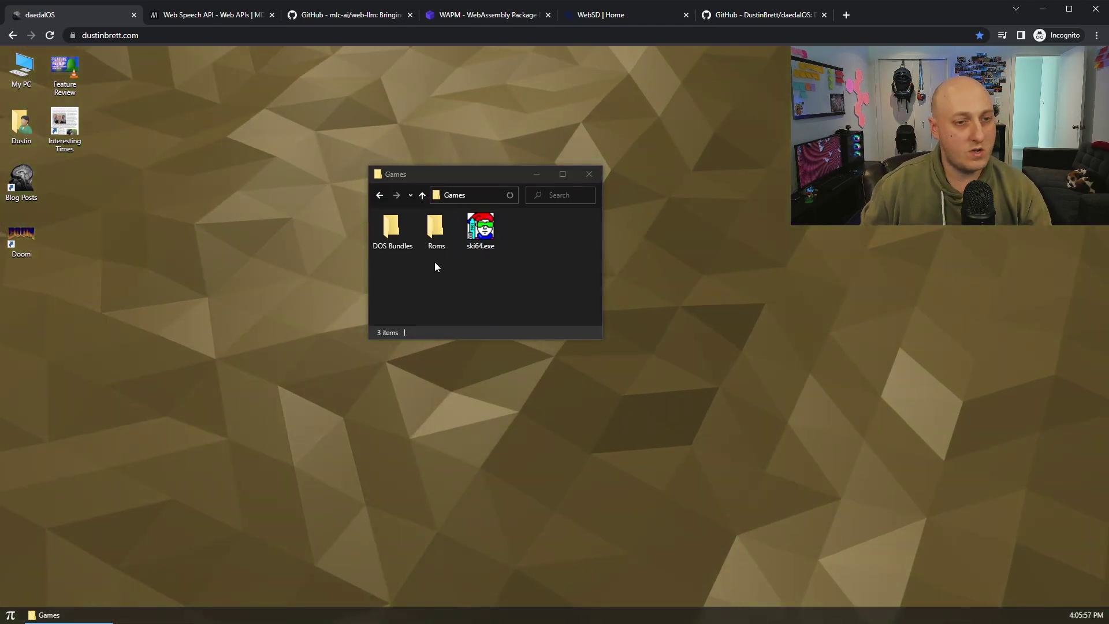
{"action": "left_click", "coordinate": [435, 229]}
{"action": "right_click", "coordinate": [437, 228]}
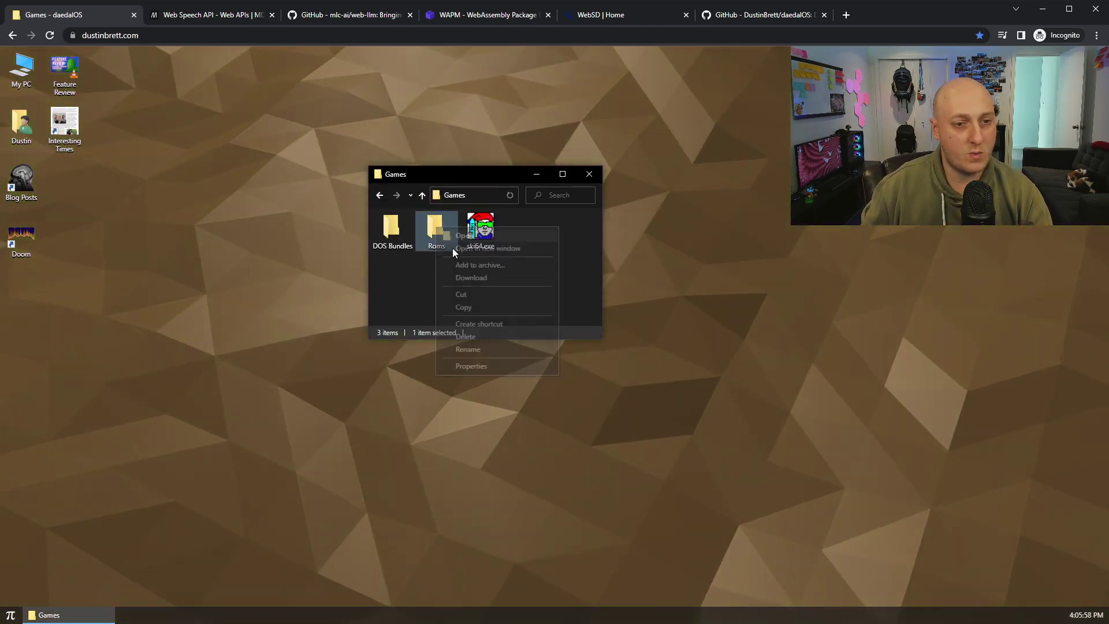
{"action": "left_click", "coordinate": [470, 367]}
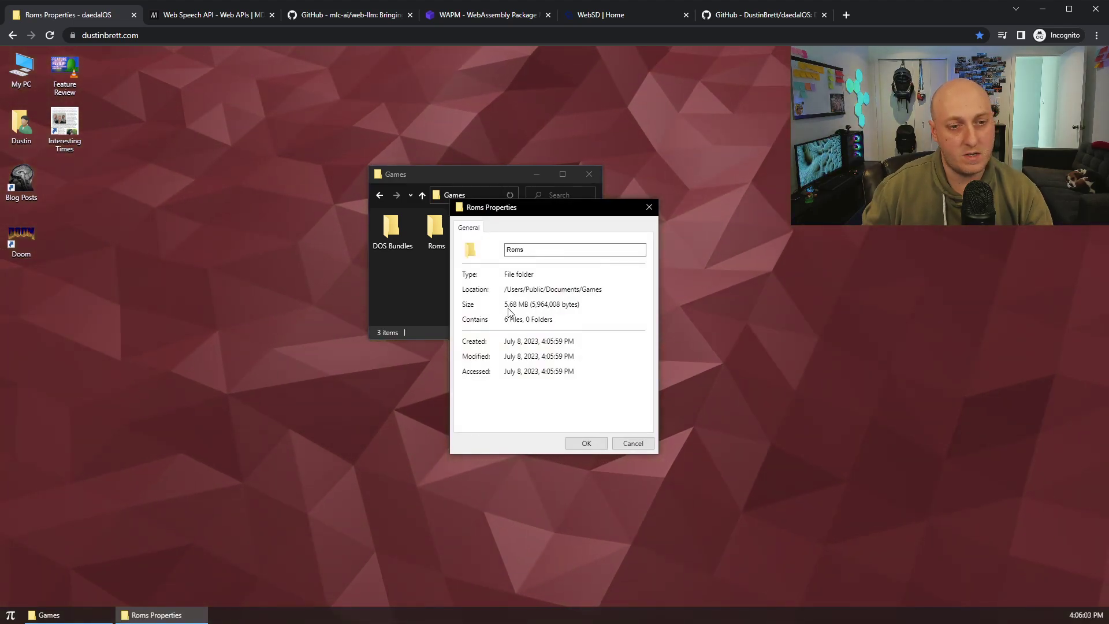
{"action": "double_click", "coordinate": [513, 304]}
{"action": "left_click", "coordinate": [577, 303]}
{"action": "left_click", "coordinate": [650, 207]}
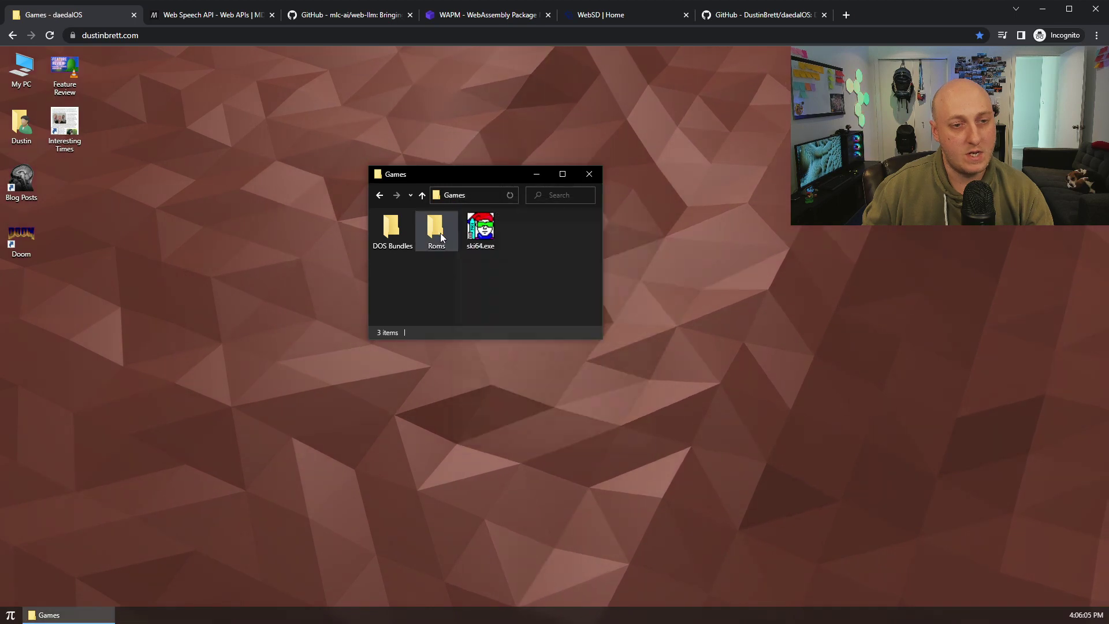
Open the Roms folder and select all six ROM files, then clear the selection
{"action": "double_click", "coordinate": [437, 231]}
{"action": "left_click_drag", "start_coordinate": [577, 306], "coordinate": [382, 213]}
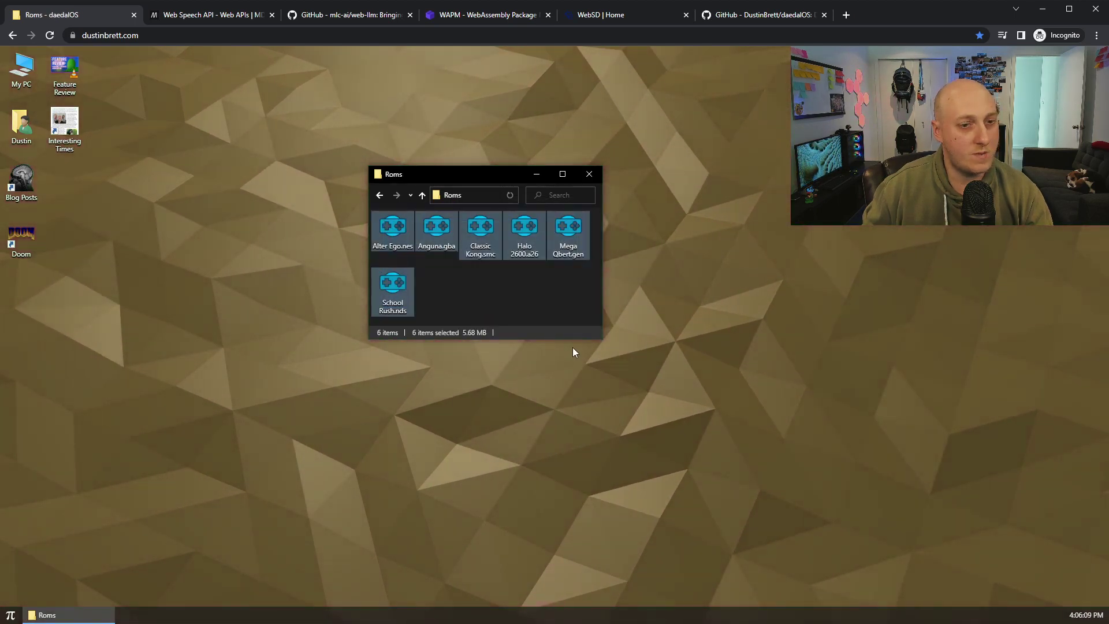
{"action": "left_click", "coordinate": [581, 311]}
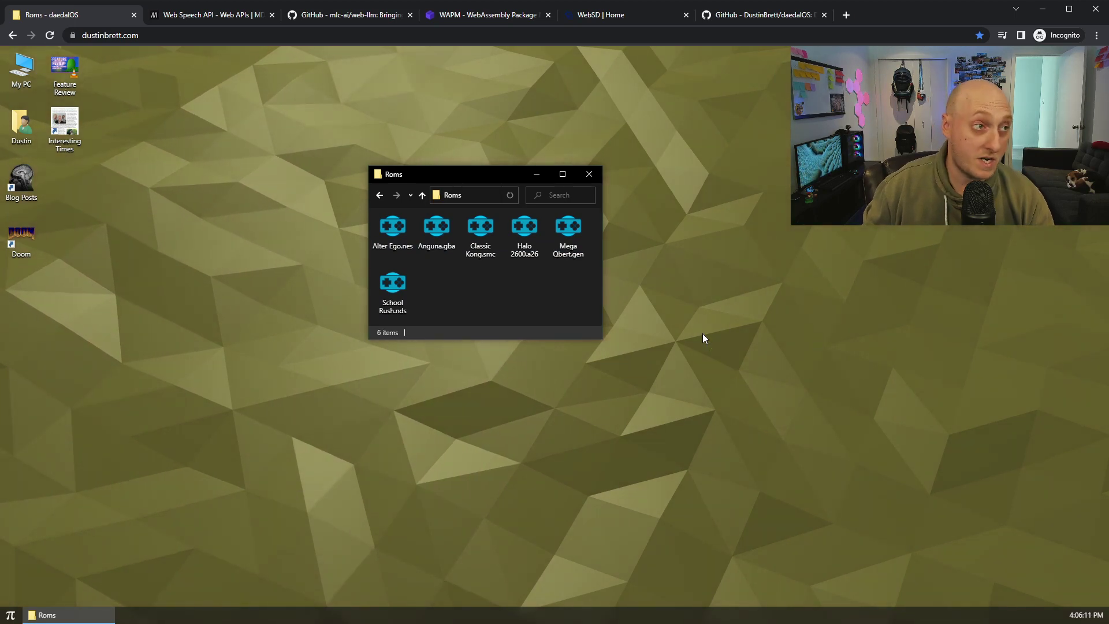
{"action": "right_click", "coordinate": [579, 242]}
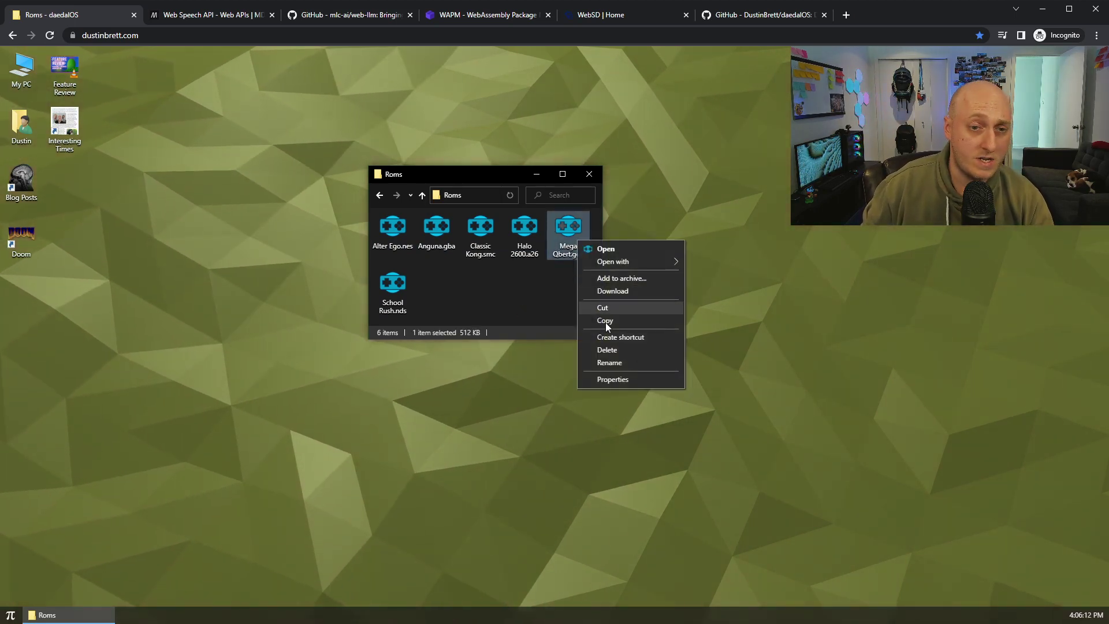
{"action": "left_click", "coordinate": [611, 380]}
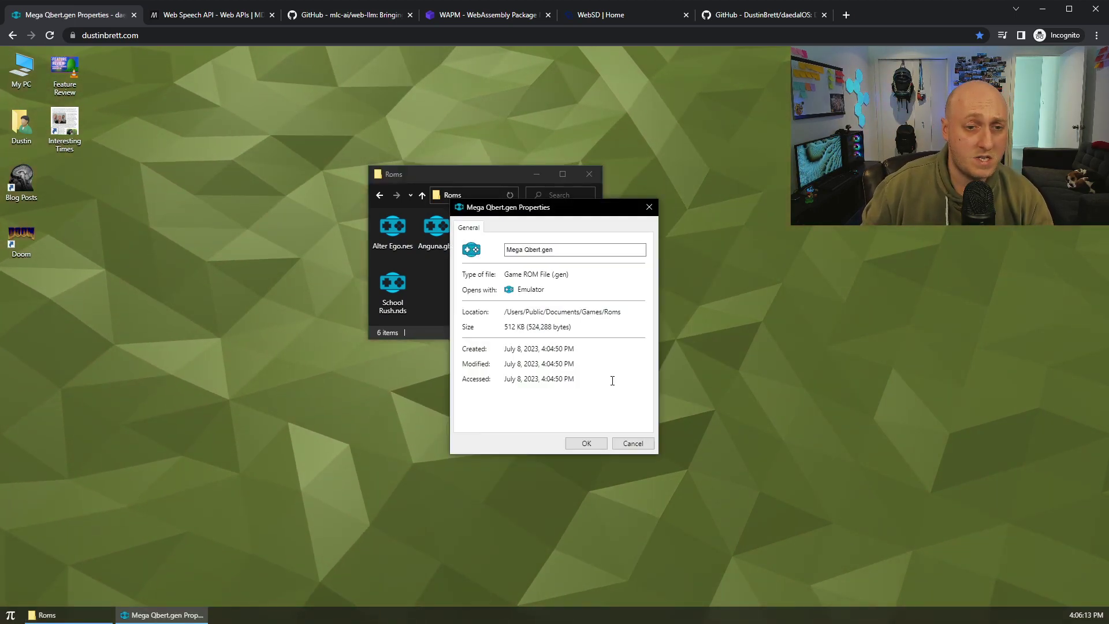
{"action": "left_click", "coordinate": [650, 207]}
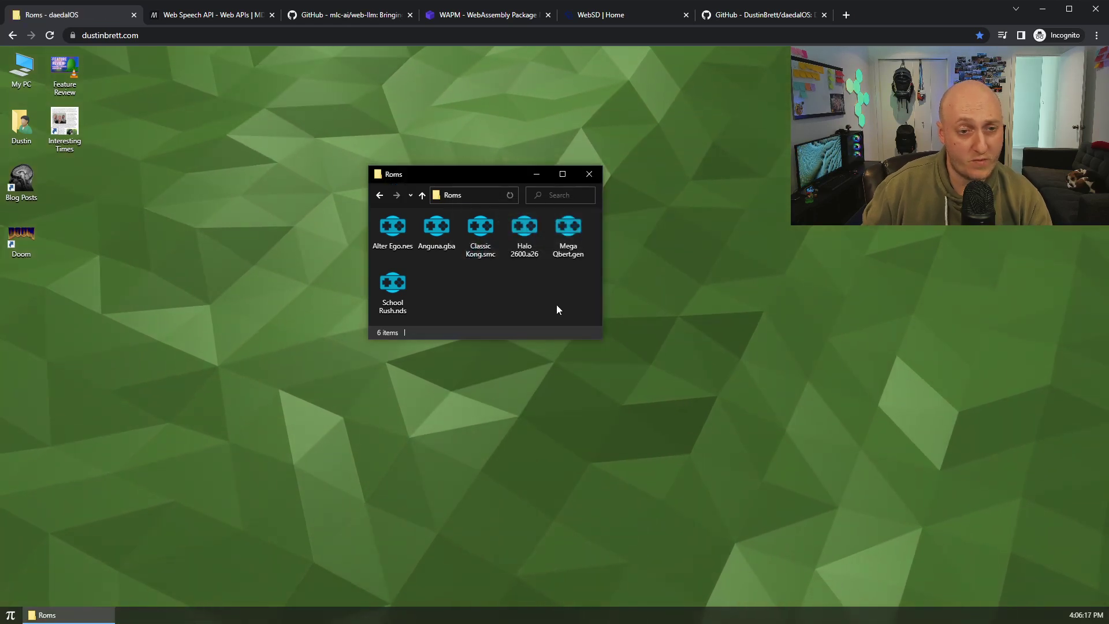
{"action": "left_click_drag", "start_coordinate": [572, 317], "coordinate": [407, 236]}
{"action": "right_click", "coordinate": [441, 232]}
{"action": "left_click", "coordinate": [498, 370]}
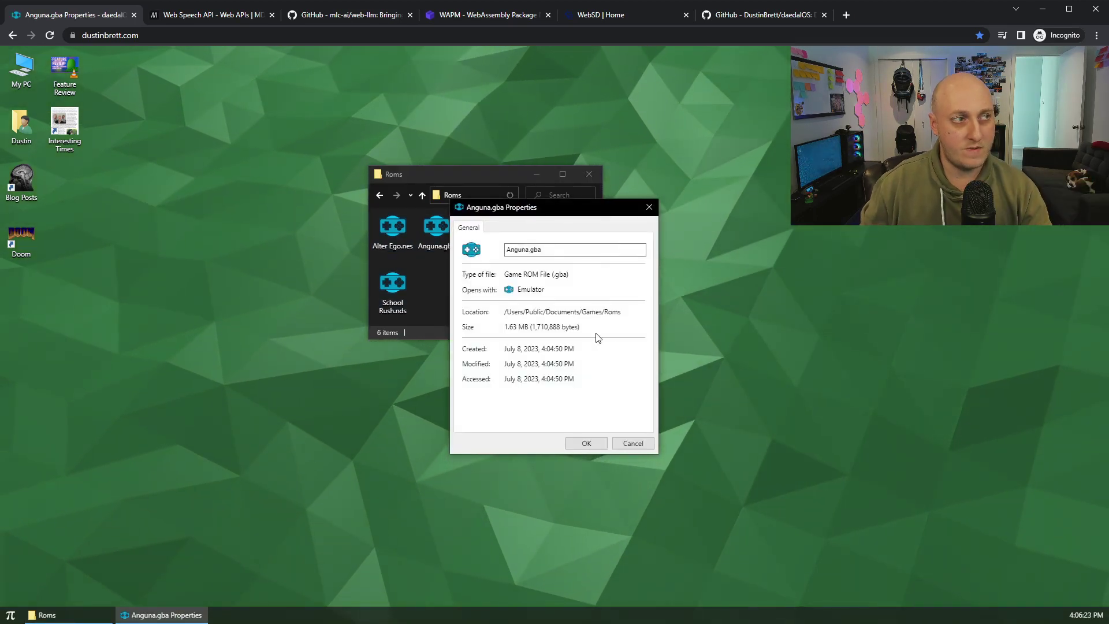
{"action": "left_click", "coordinate": [648, 206]}
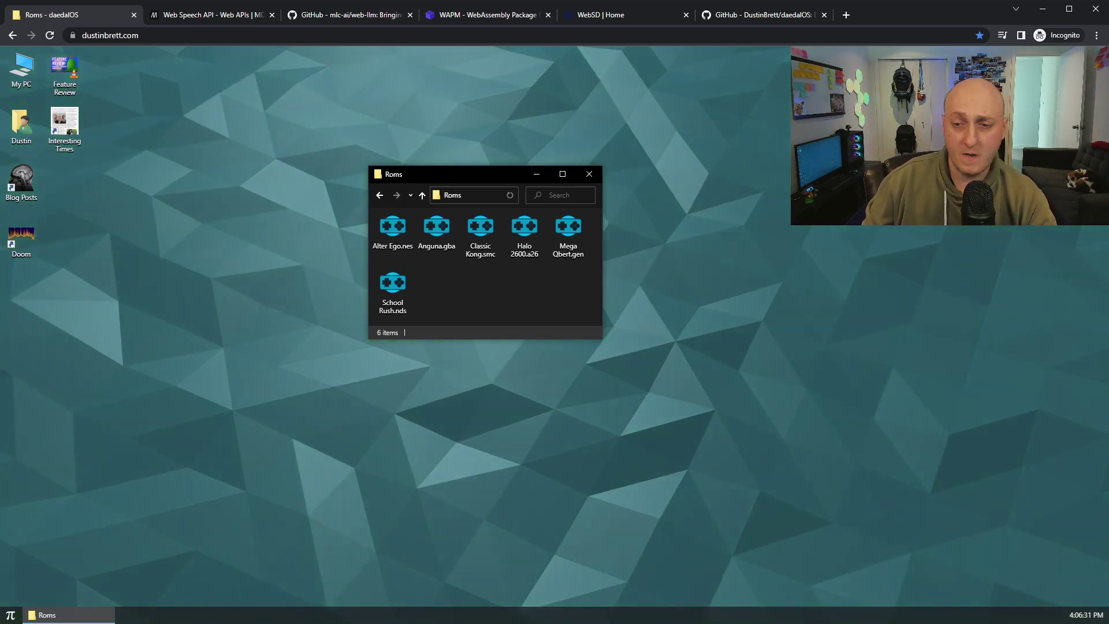
Clear the Roms window off the desktop using the Start menu
{"action": "left_click", "coordinate": [546, 473]}
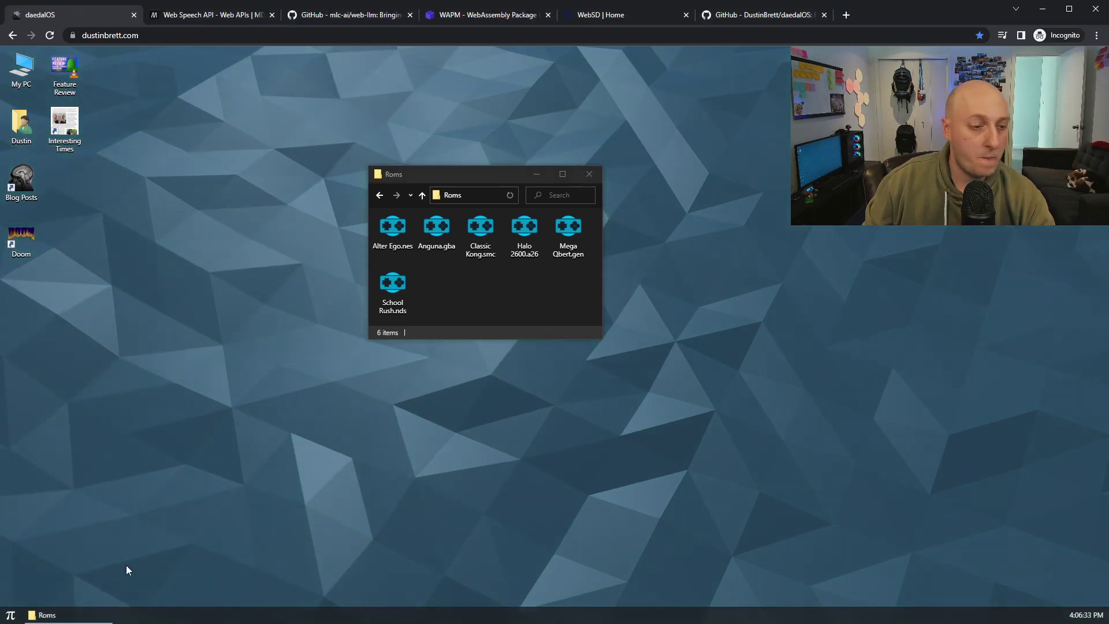
{"action": "left_click", "coordinate": [10, 616]}
{"action": "left_click", "coordinate": [10, 597]}
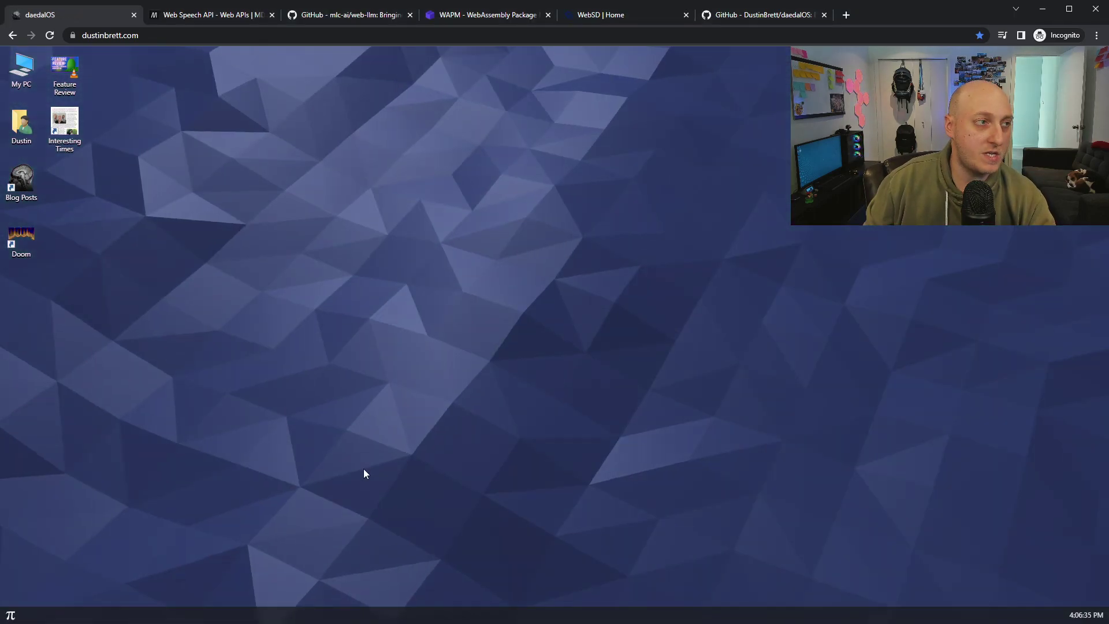
Page the taskbar calendar back three months and forward one, then close it
{"action": "left_click", "coordinate": [1074, 615]}
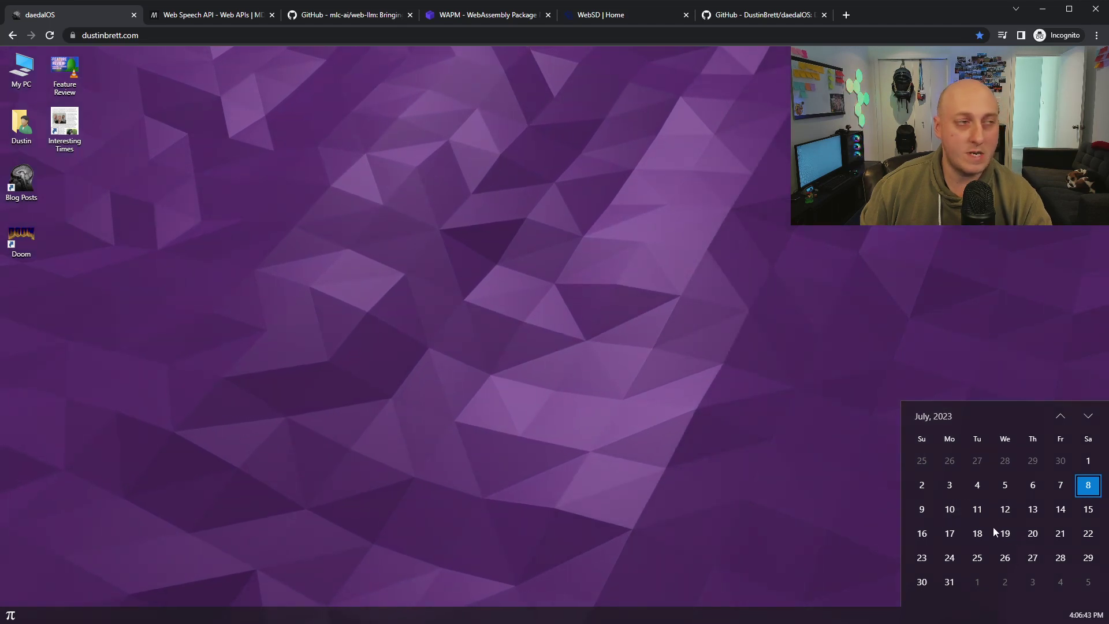
{"action": "left_click", "coordinate": [1061, 417]}
{"action": "left_click", "coordinate": [1060, 418]}
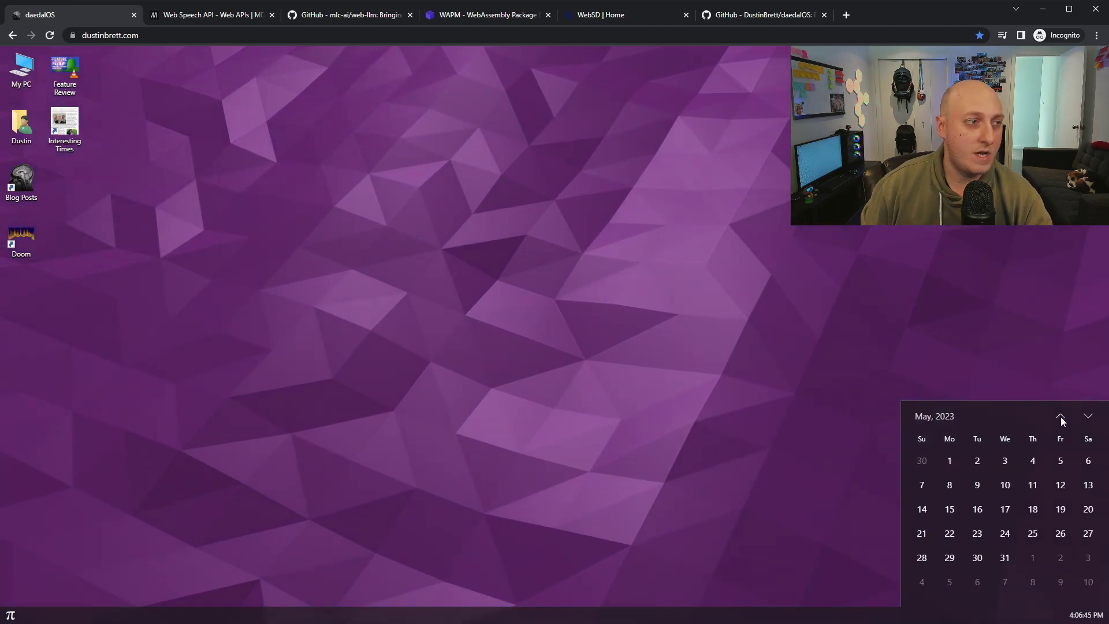
{"action": "left_click", "coordinate": [1060, 417]}
{"action": "left_click", "coordinate": [1061, 417]}
{"action": "left_click", "coordinate": [1060, 417]}
{"action": "left_click", "coordinate": [1061, 417]}
{"action": "left_click", "coordinate": [1061, 417]}
{"action": "left_click", "coordinate": [1061, 417]}
{"action": "left_click", "coordinate": [1088, 418]}
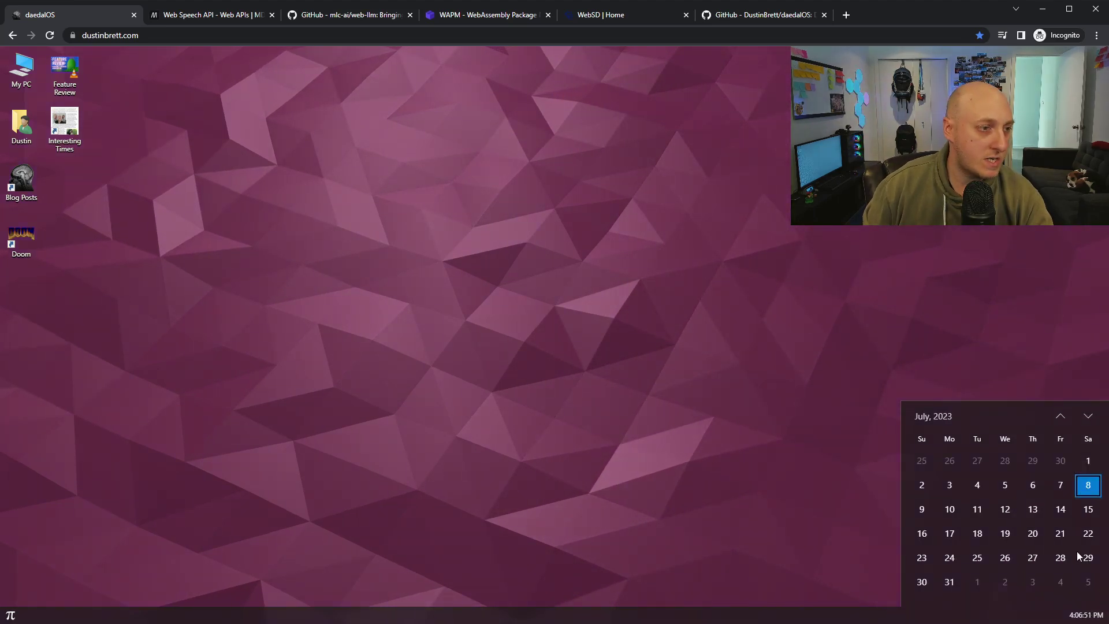
{"action": "left_click", "coordinate": [831, 547]}
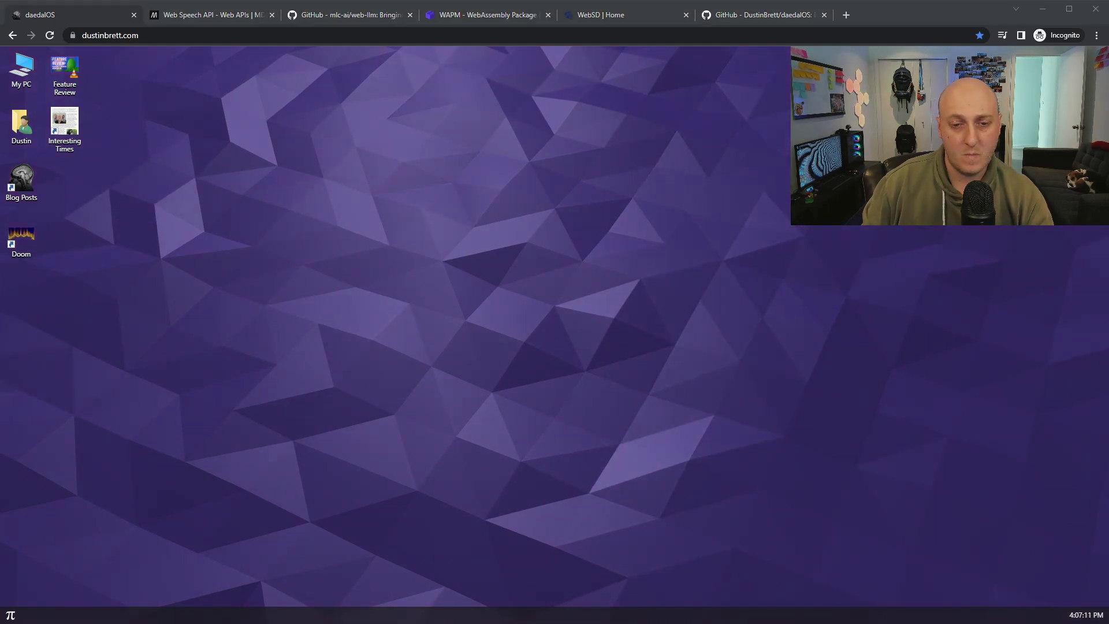
Set the desktop Background to Stable Diffusion (Beta) from the desktop menu
{"action": "left_click", "coordinate": [460, 393]}
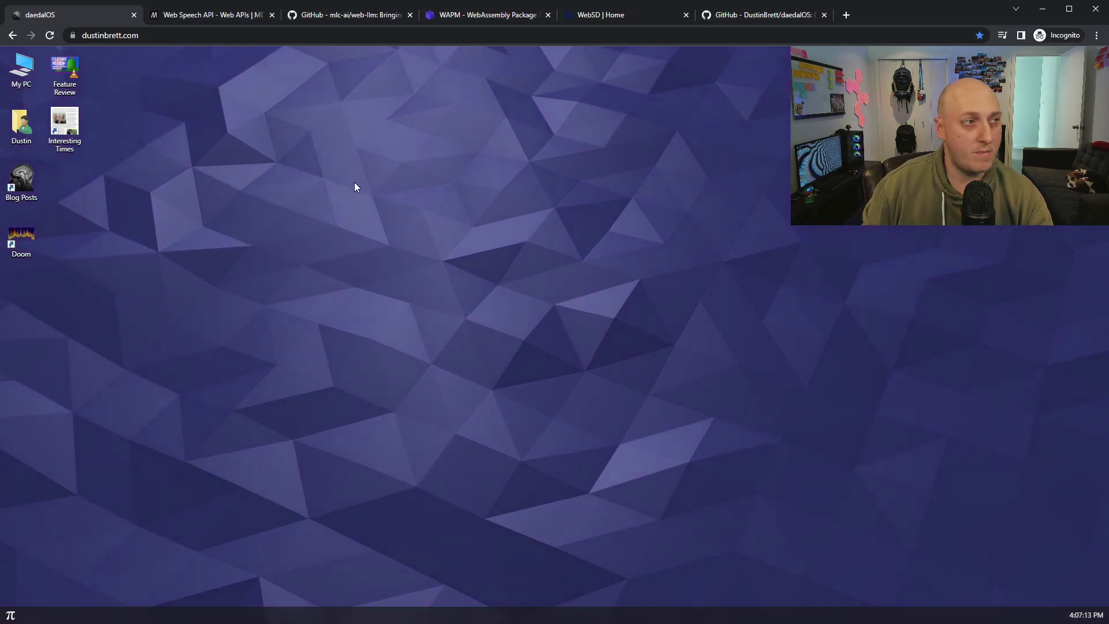
{"action": "right_click", "coordinate": [359, 162]}
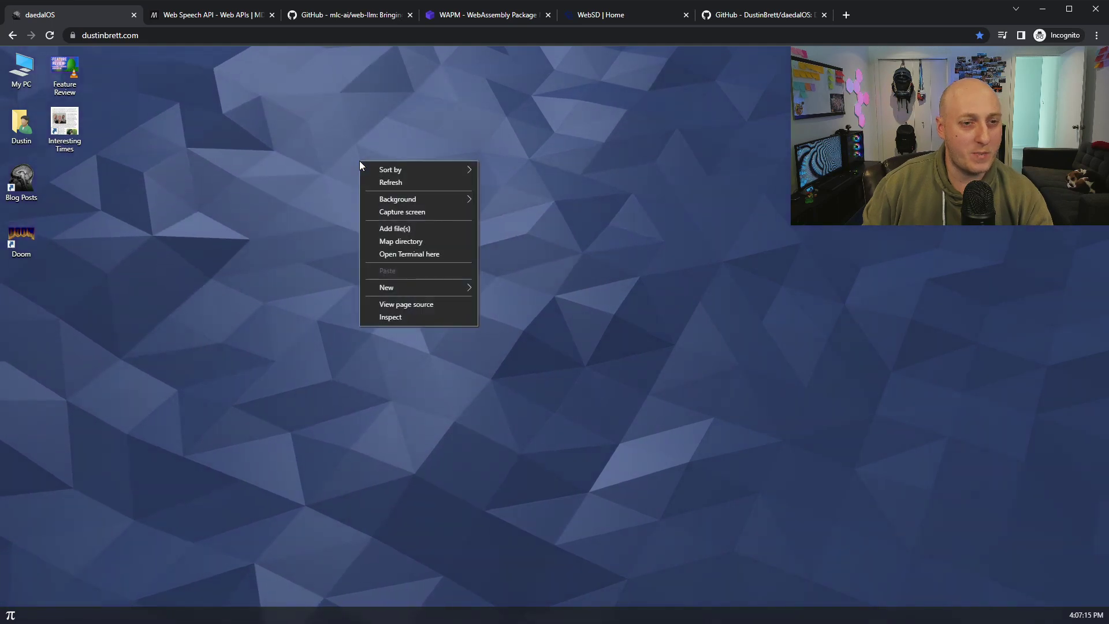
{"action": "mouse_move", "coordinate": [418, 198]}
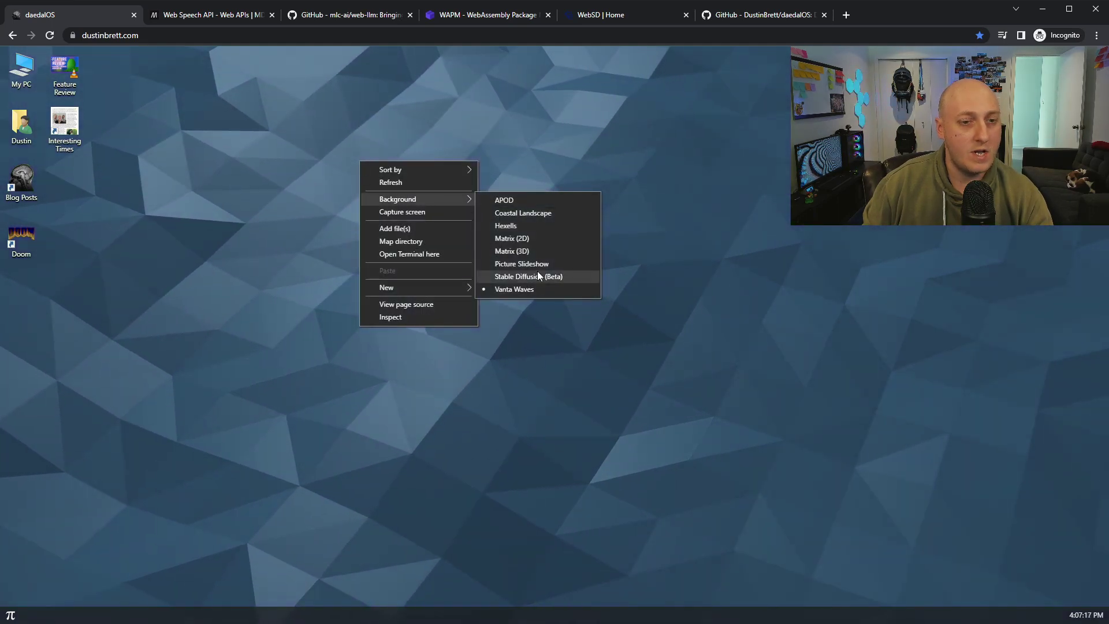
{"action": "left_click", "coordinate": [507, 279]}
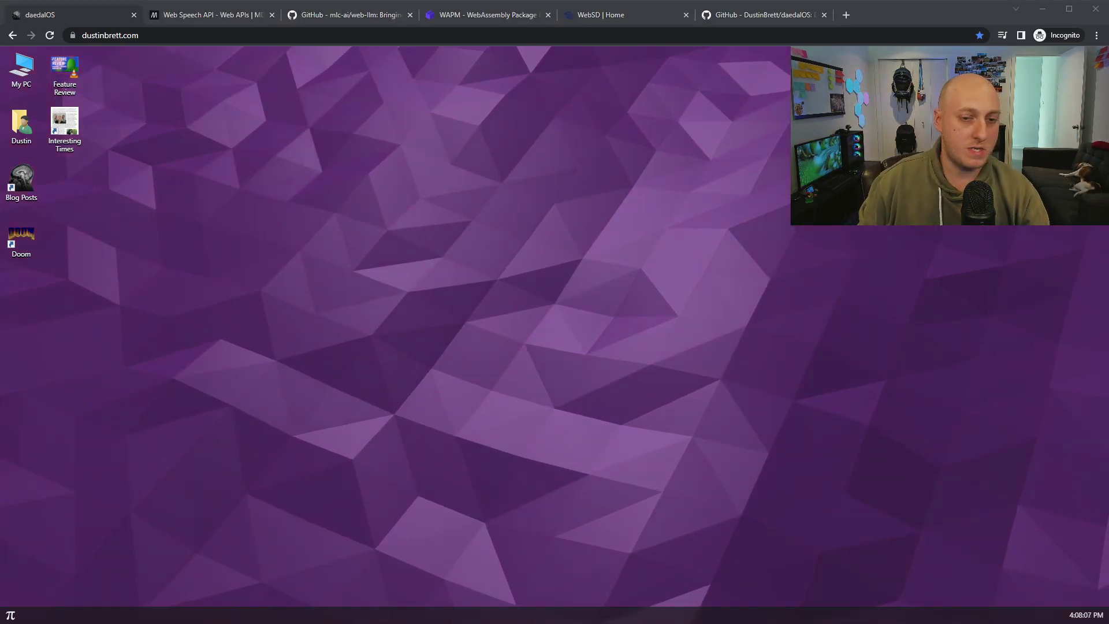
Drop Hero's Journey.pdf onto the desktop and open it in the PDF viewer
{"action": "left_click_drag", "start_coordinate": [234, 270], "coordinate": [195, 186]}
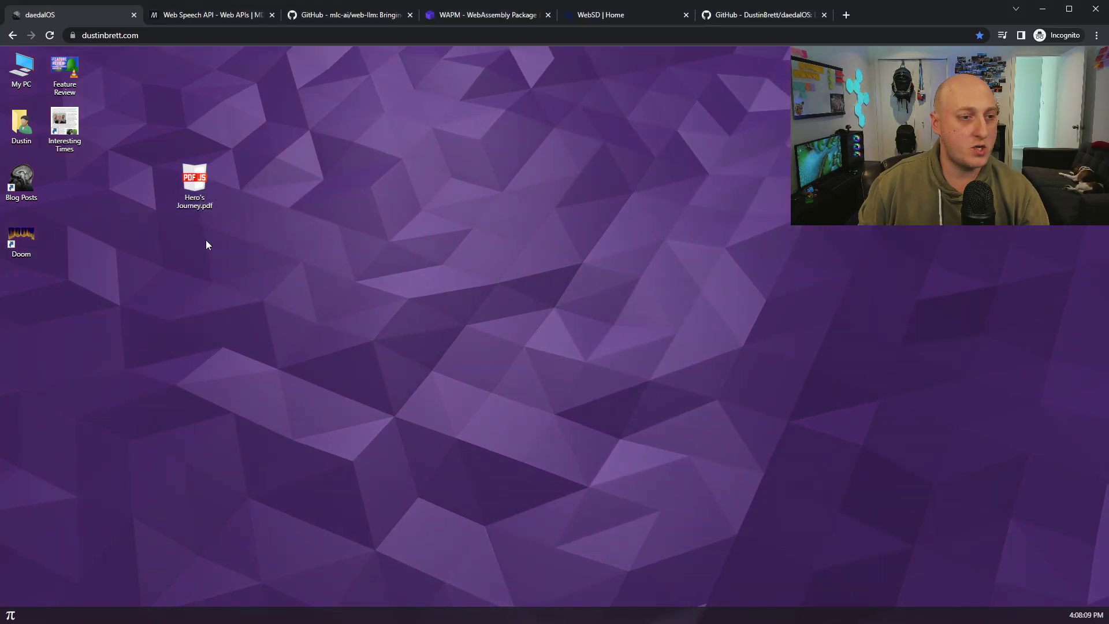
{"action": "double_click", "coordinate": [203, 181]}
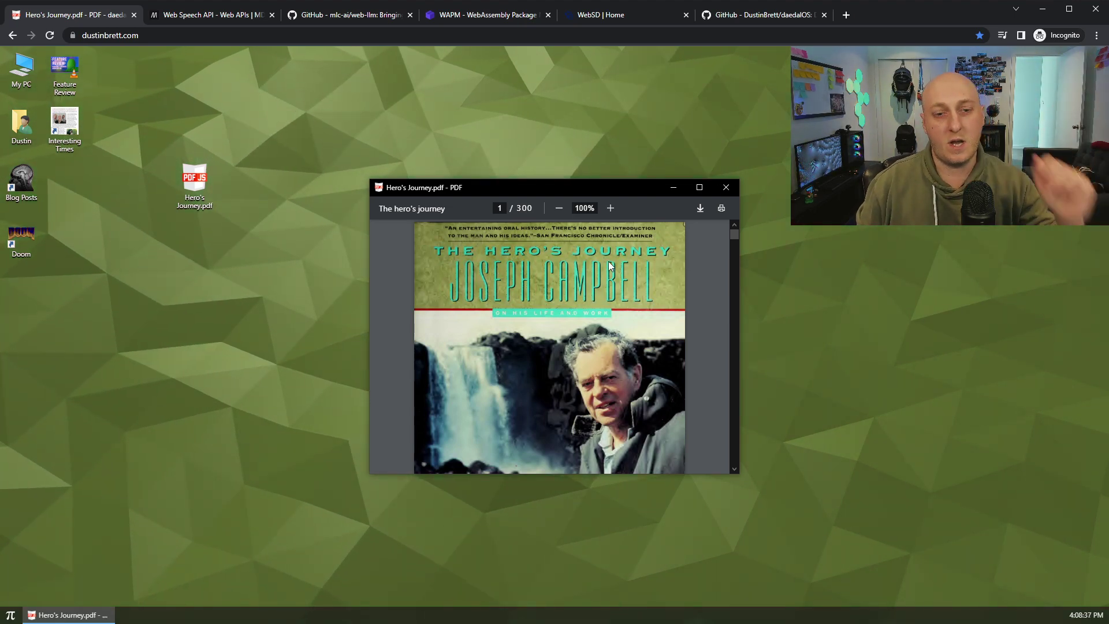
{"action": "left_click_drag", "start_coordinate": [730, 232], "coordinate": [705, 215]}
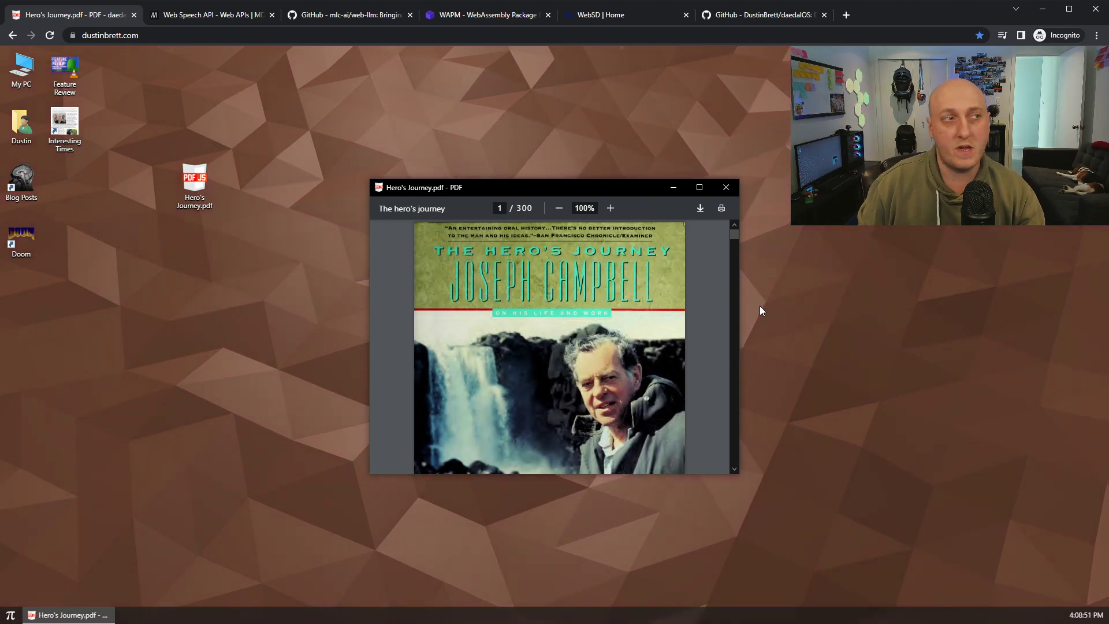
{"action": "key", "text": "alt+Tab"}
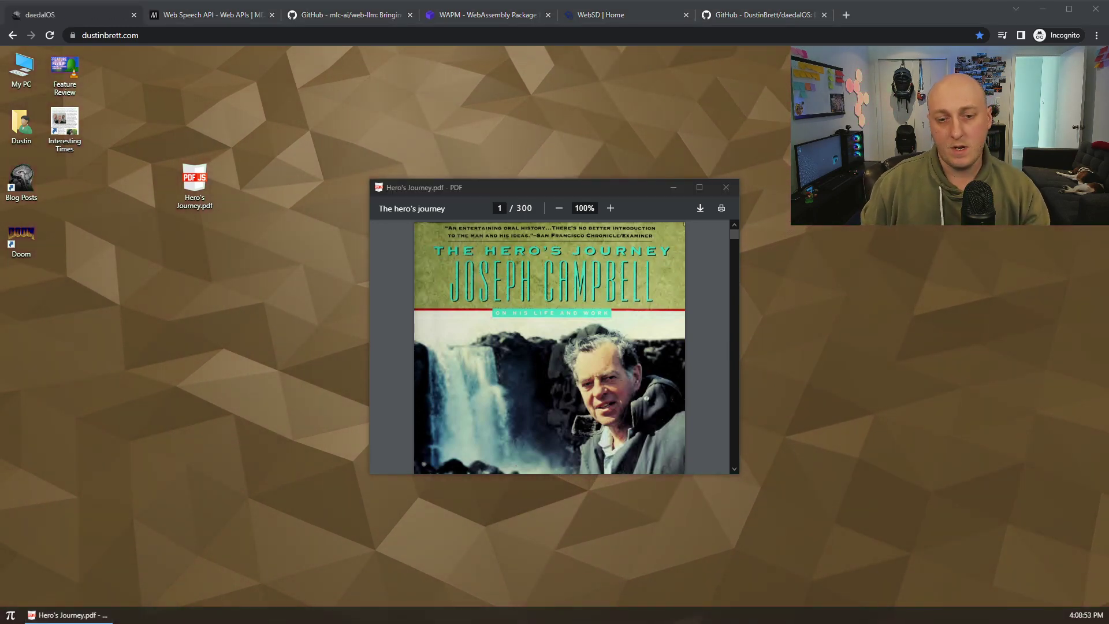
Reload daedalOS, open DevTools via Inspect, and move its window up and left
{"action": "key", "text": "F5"}
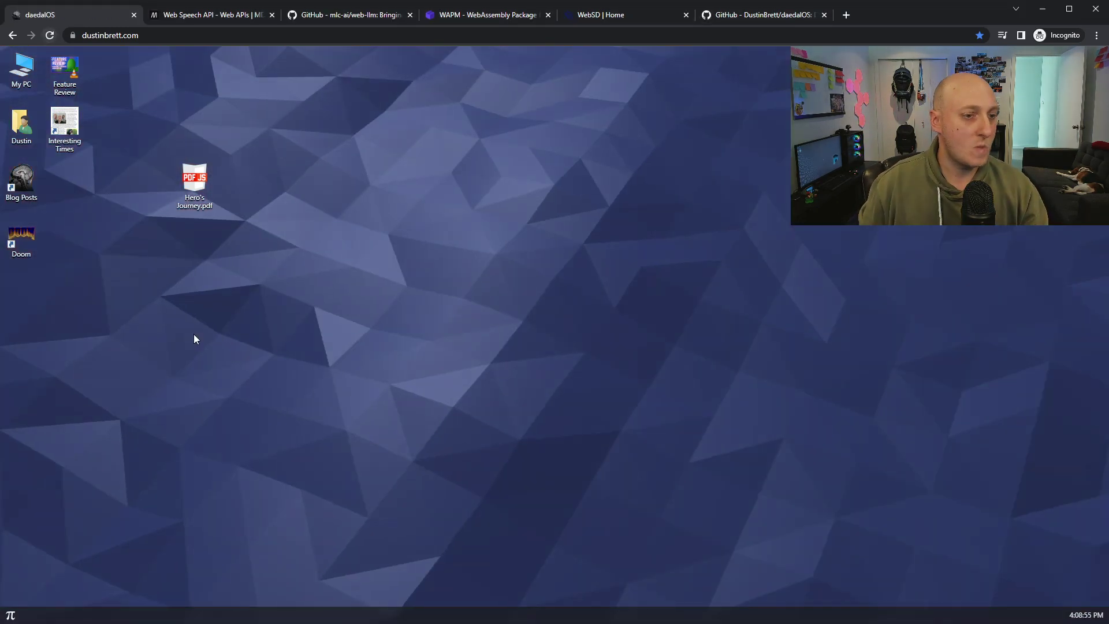
{"action": "right_click", "coordinate": [346, 145]}
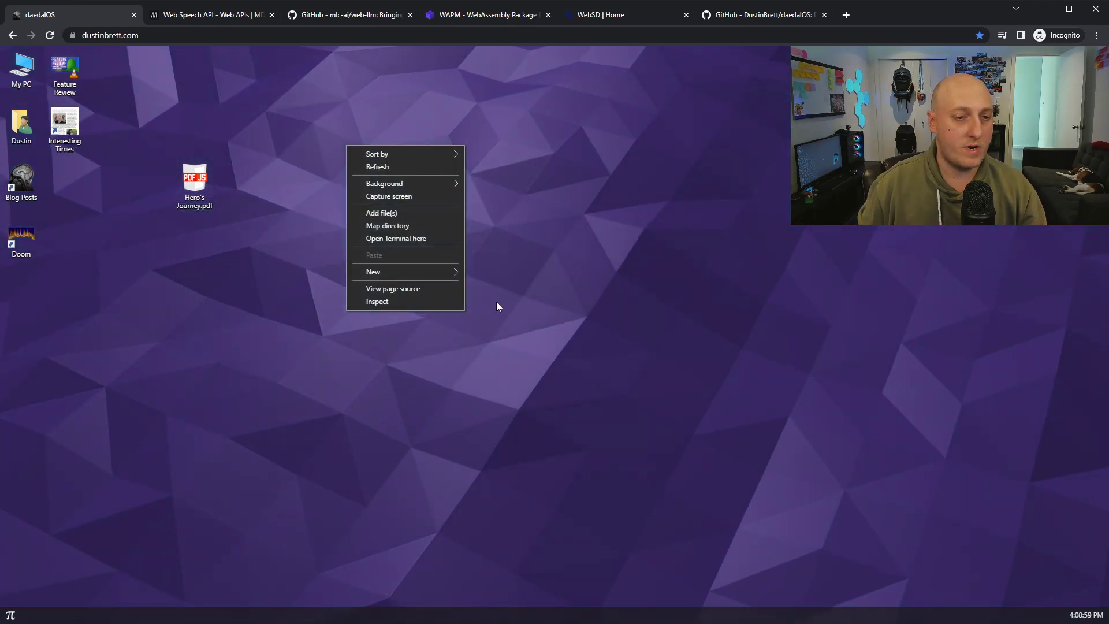
{"action": "left_click", "coordinate": [377, 301]}
{"action": "left_click_drag", "start_coordinate": [487, 215], "coordinate": [363, 158]}
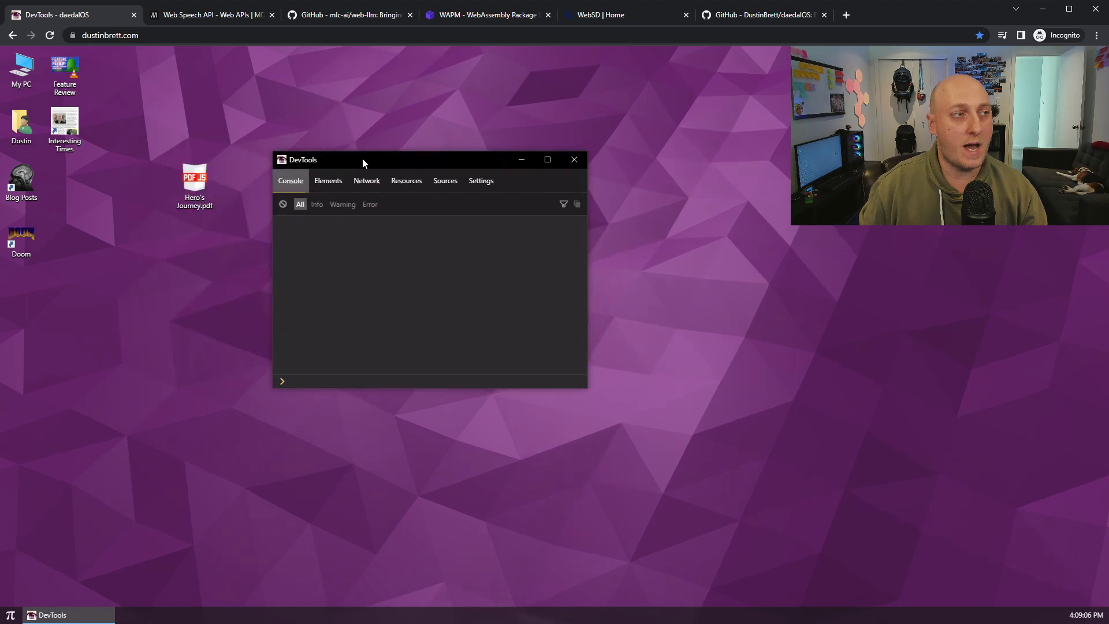
Glance at the MDN Web Speech API tab, then return to the daedalOS tab
{"action": "right_click", "coordinate": [190, 283]}
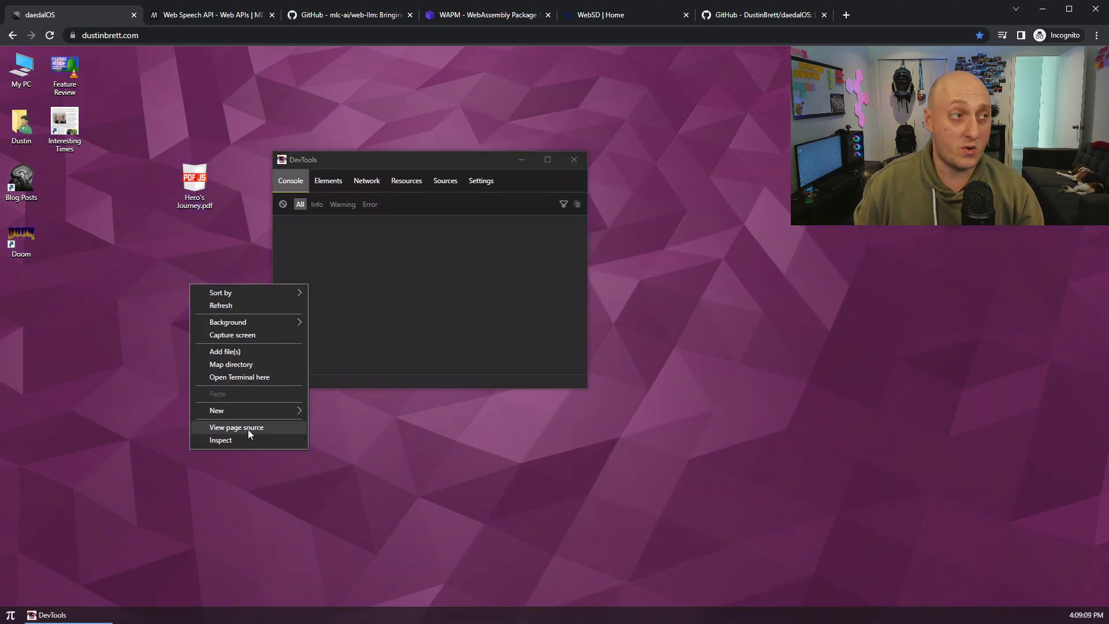
{"action": "left_click", "coordinate": [208, 15]}
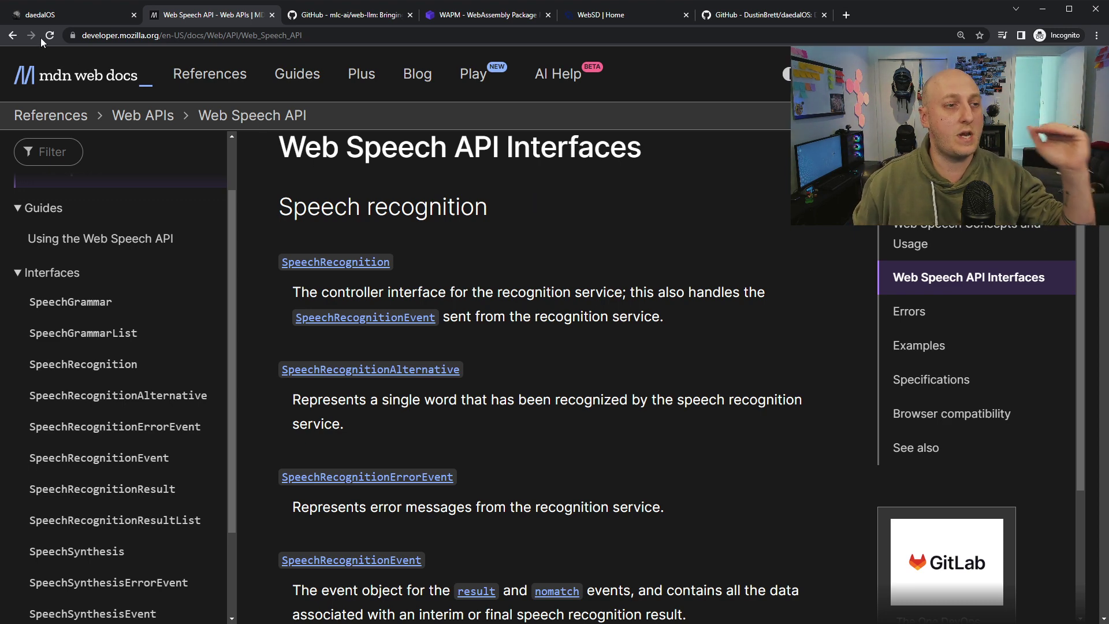
{"action": "left_click", "coordinate": [54, 15]}
View page source to log an ENOENT error, then widen DevTools and expand the error
{"action": "right_click", "coordinate": [137, 269]}
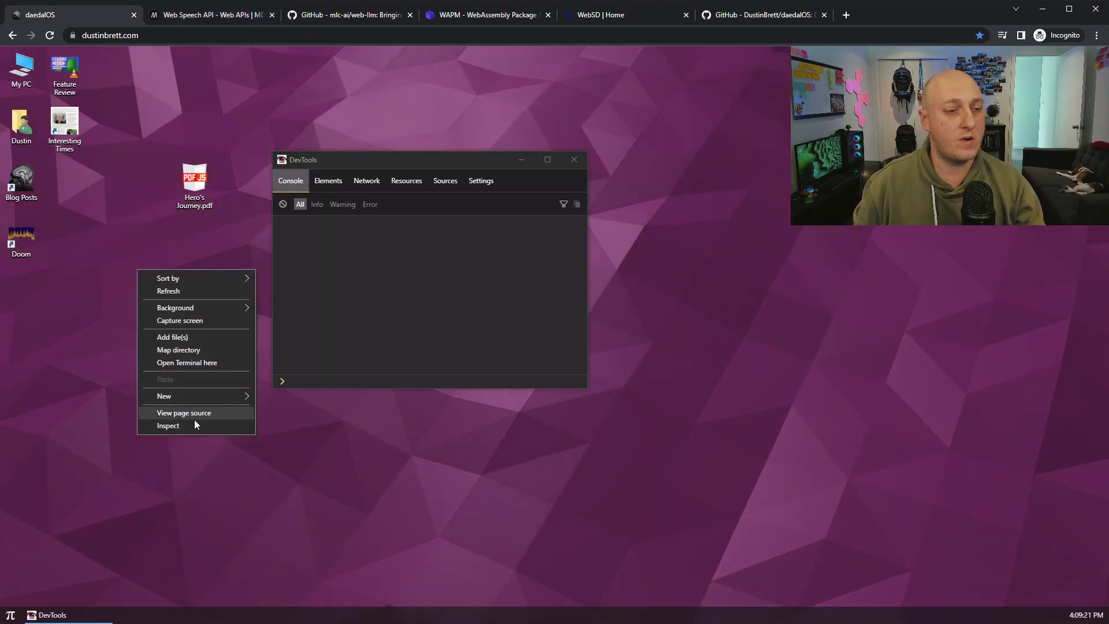
{"action": "left_click", "coordinate": [198, 415]}
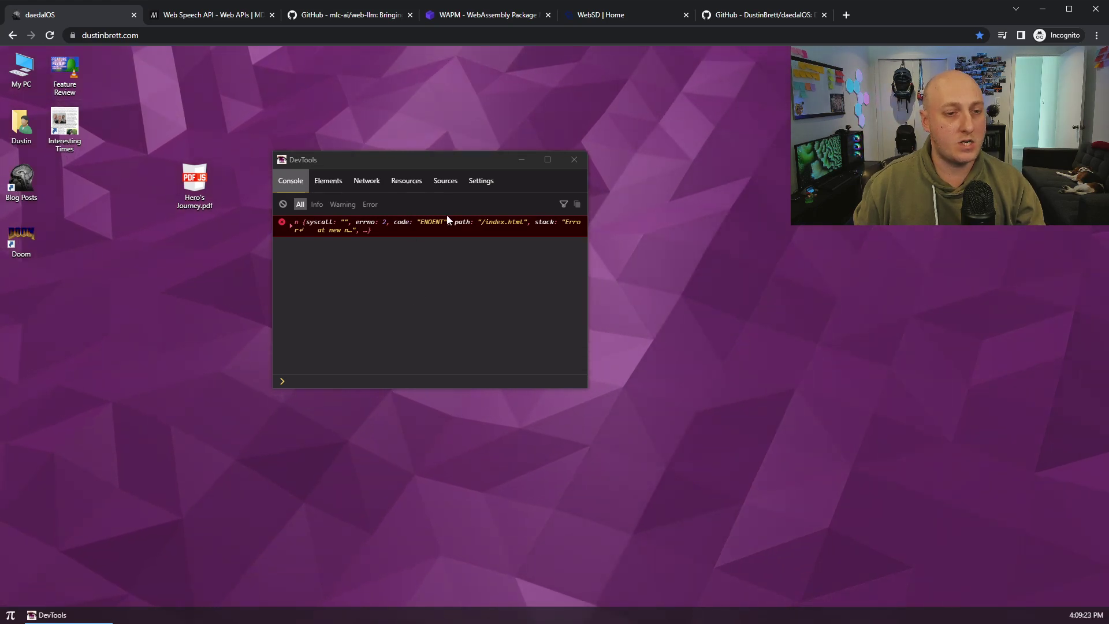
{"action": "left_click_drag", "start_coordinate": [588, 234], "coordinate": [688, 238]}
{"action": "left_click", "coordinate": [637, 224]}
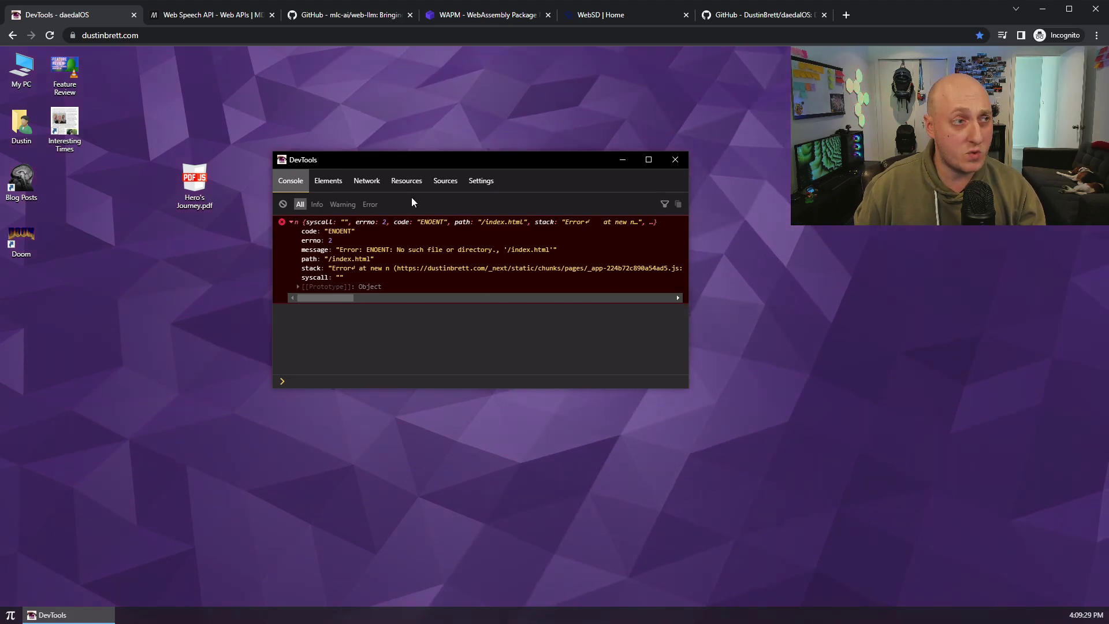
{"action": "left_click_drag", "start_coordinate": [404, 161], "coordinate": [390, 103]}
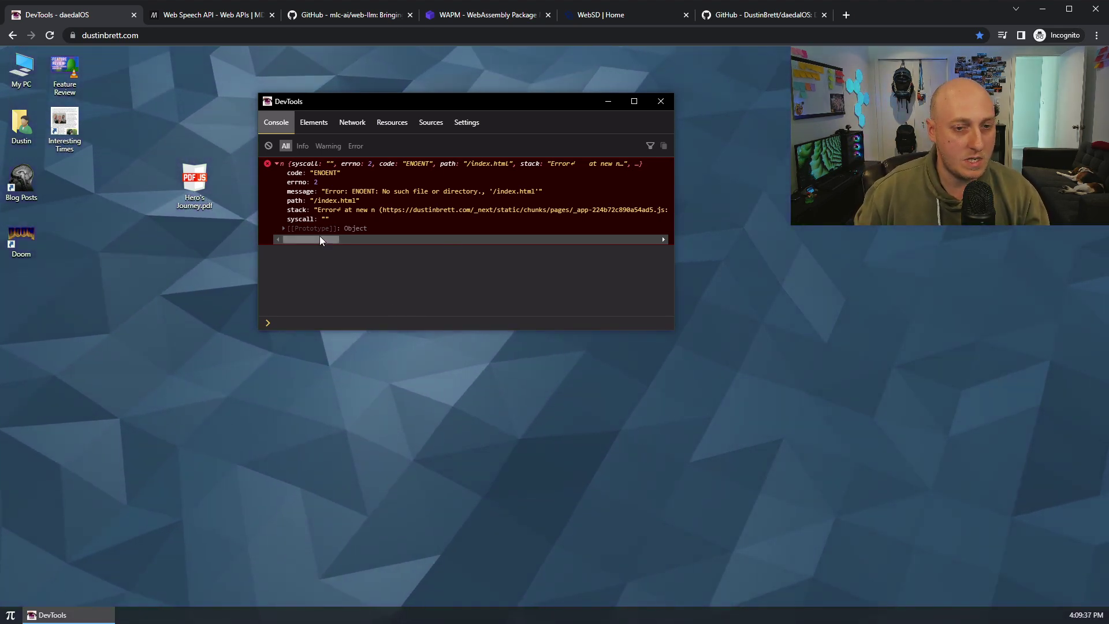
{"action": "left_click_drag", "start_coordinate": [320, 236], "coordinate": [210, 258]}
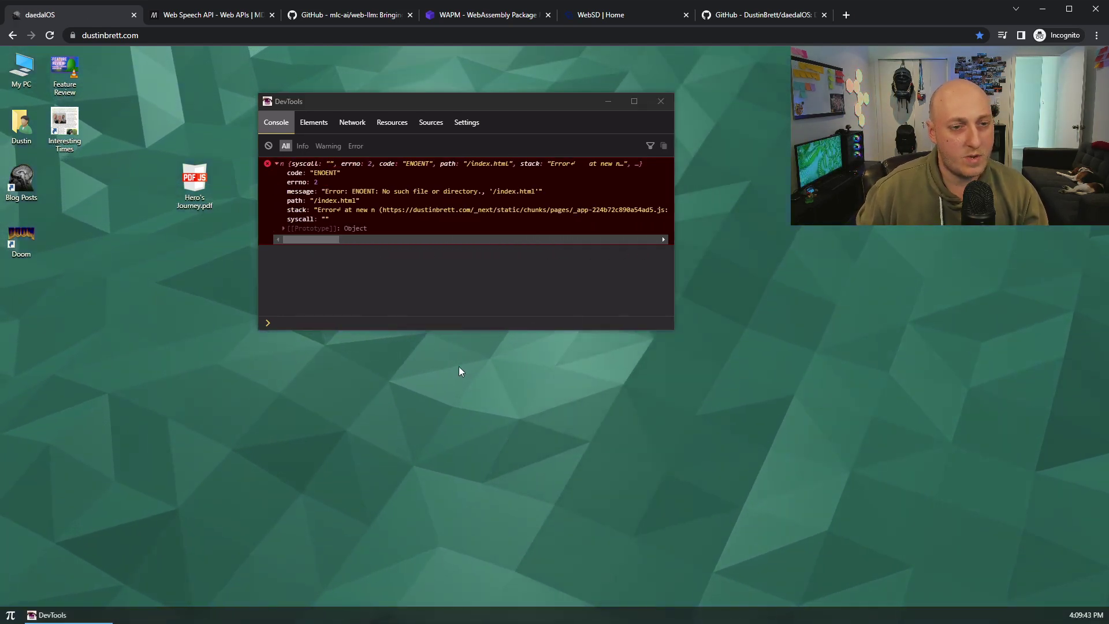
Log a second page-source error, then load the site at /index.html
{"action": "right_click", "coordinate": [736, 223]}
{"action": "left_click", "coordinate": [781, 365]}
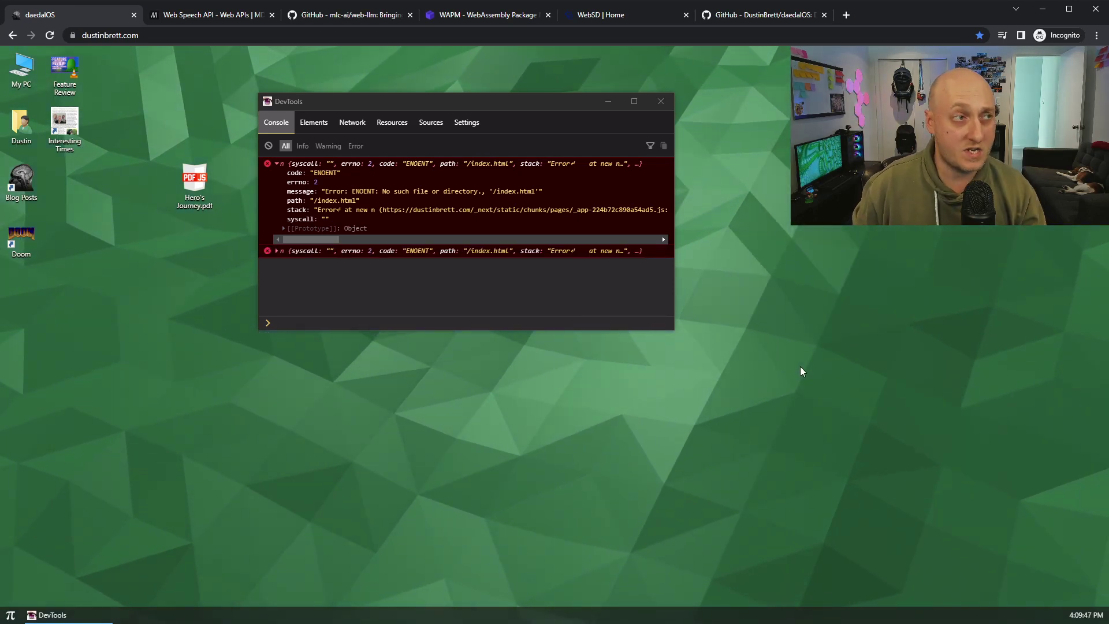
{"action": "left_click", "coordinate": [187, 37]}
{"action": "type", "text": "/index."}
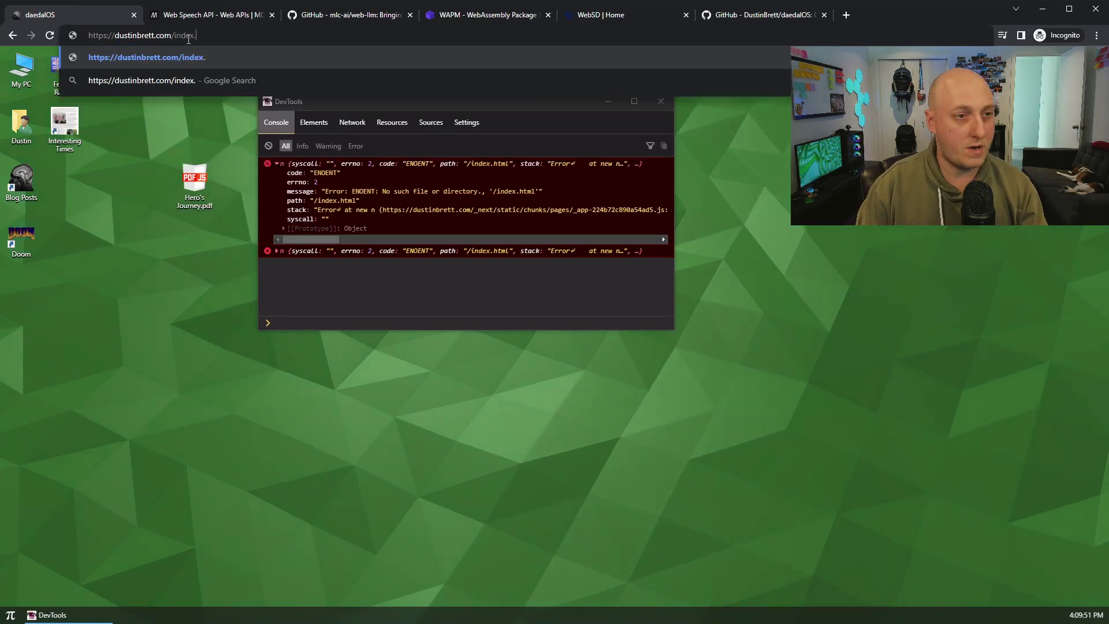
{"action": "type", "text": "html"}
{"action": "key", "text": "Return"}
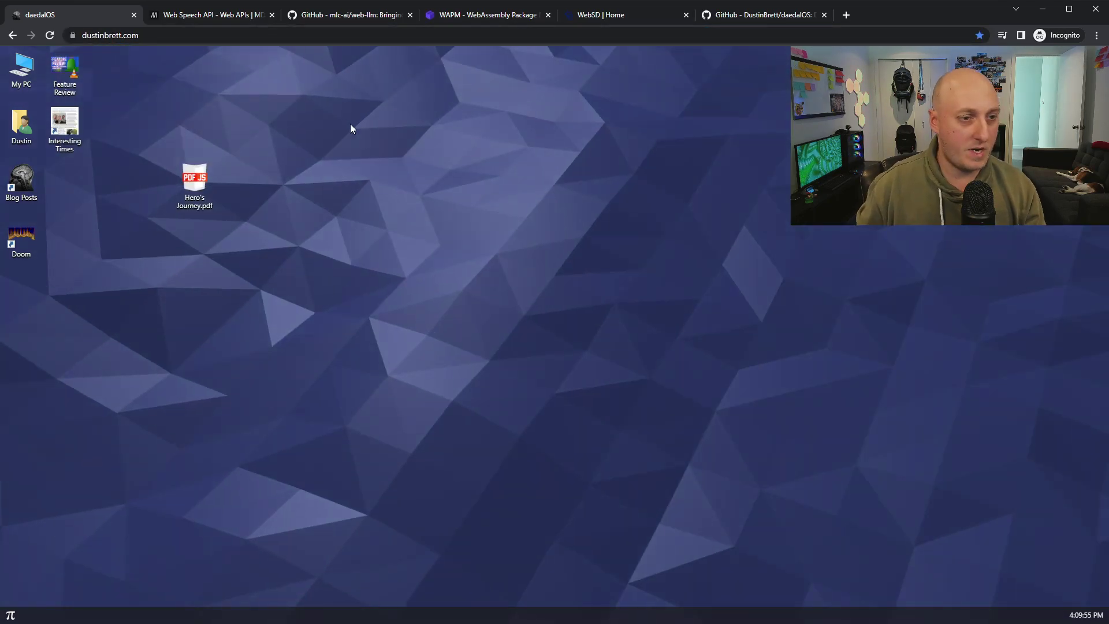
At /index.html, reopen DevTools and view page source to log an ENOENT error
{"action": "right_click", "coordinate": [367, 139]}
{"action": "left_click", "coordinate": [417, 282]}
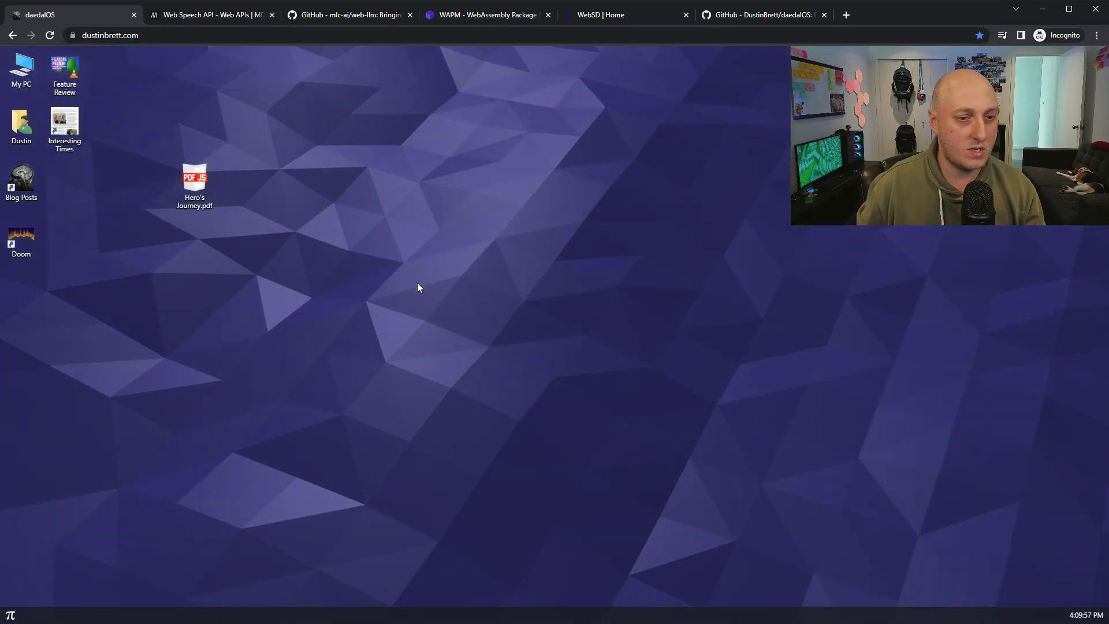
{"action": "right_click", "coordinate": [325, 270]}
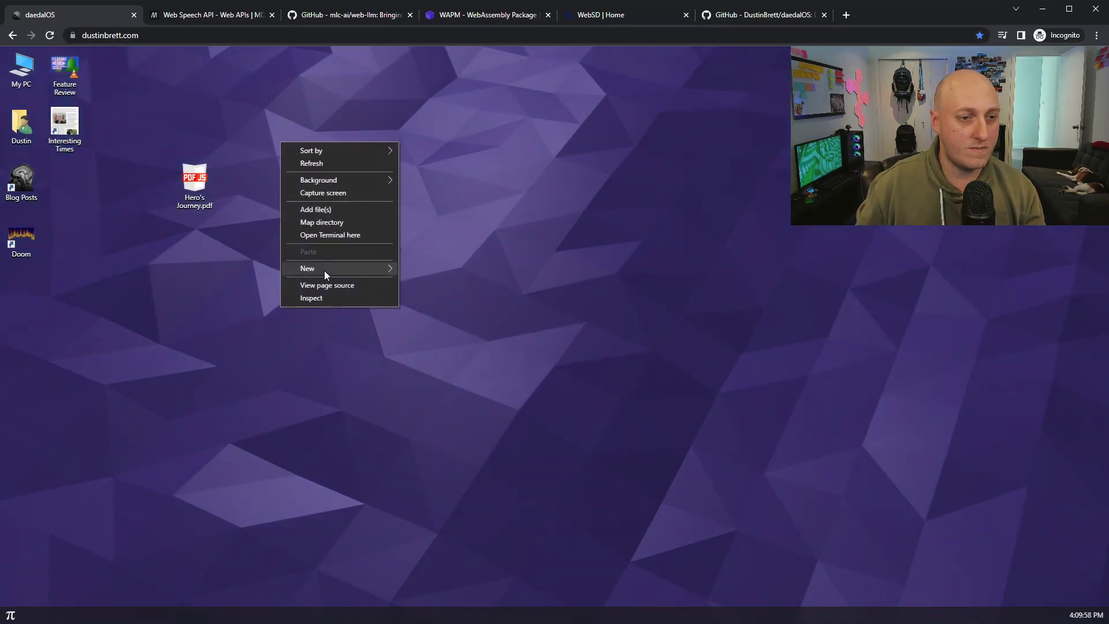
{"action": "left_click", "coordinate": [332, 298]}
{"action": "right_click", "coordinate": [237, 219]}
{"action": "left_click", "coordinate": [283, 362]}
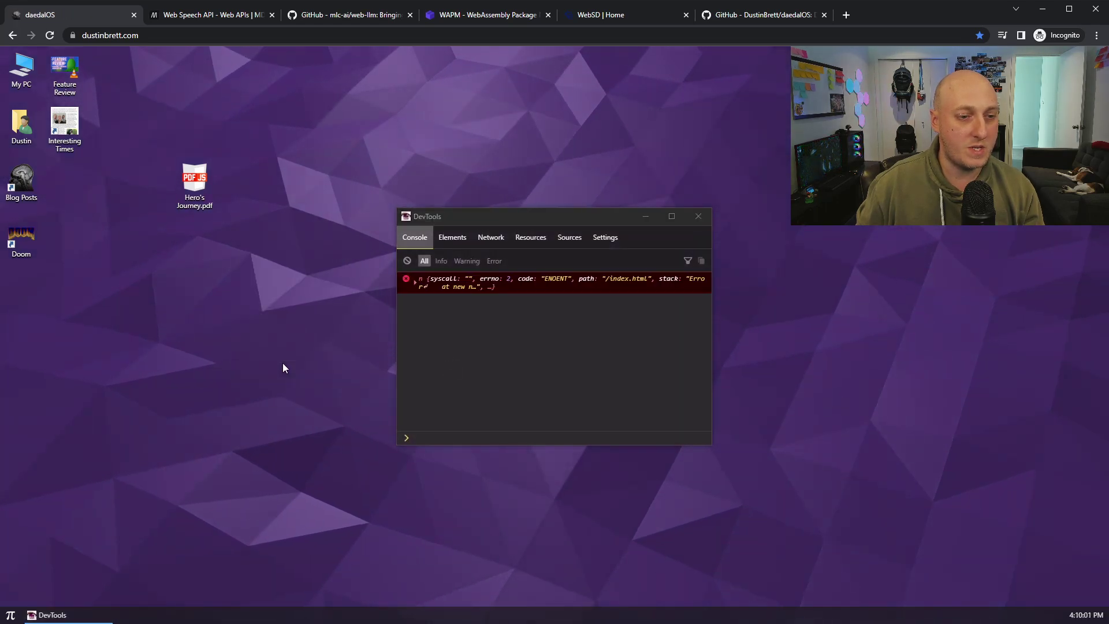
Expand the error, log another page-source error, and launch Monaco Editor from Start
{"action": "left_click", "coordinate": [524, 286]}
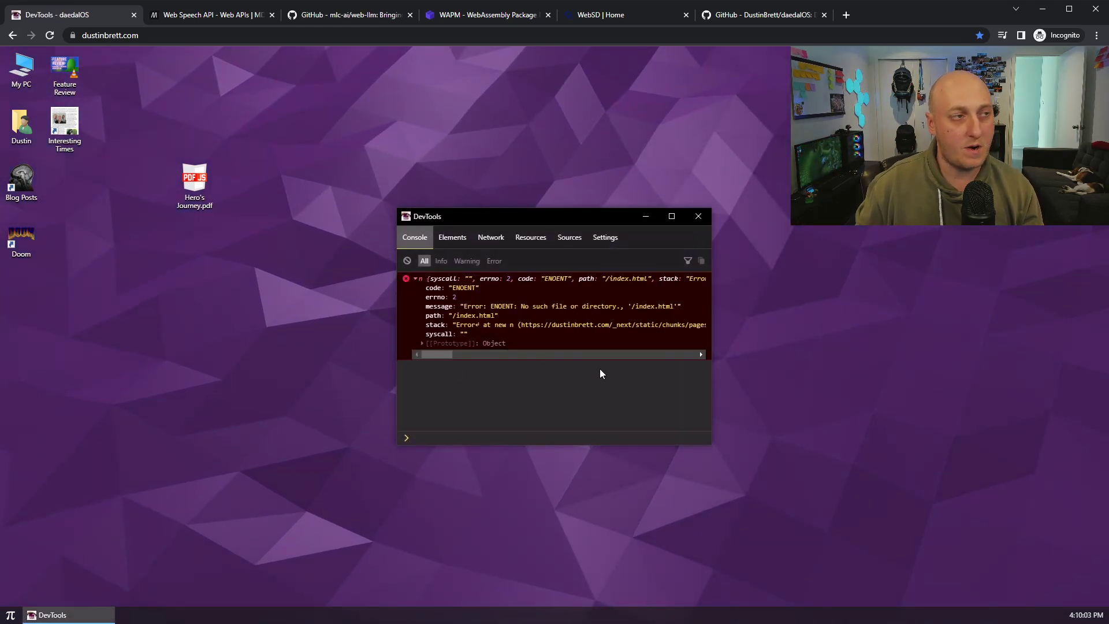
{"action": "right_click", "coordinate": [220, 290]}
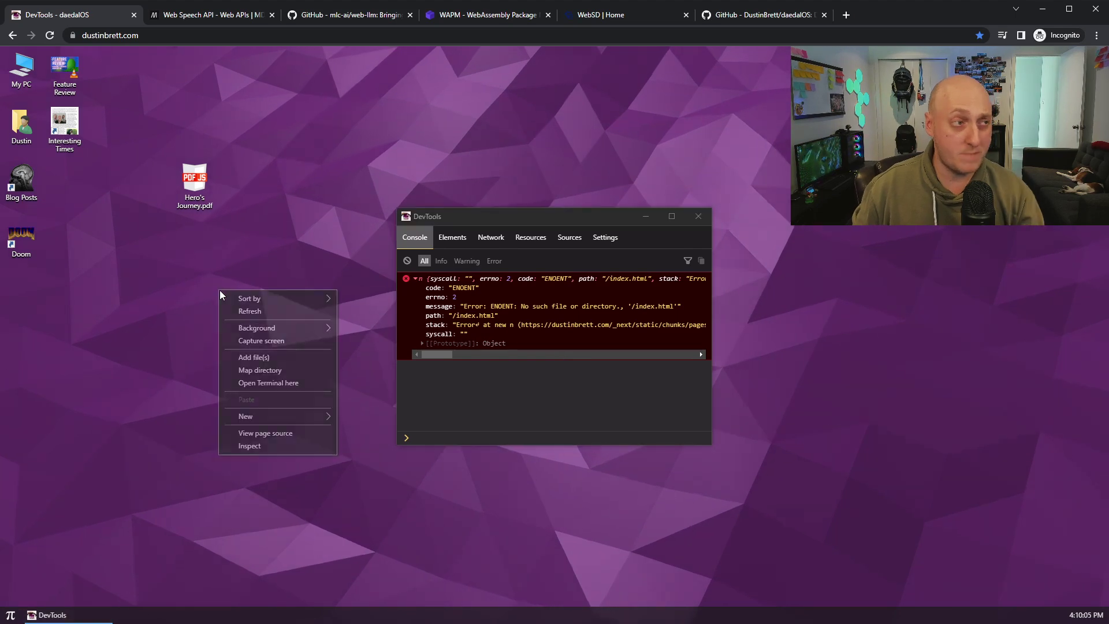
{"action": "left_click", "coordinate": [277, 433]}
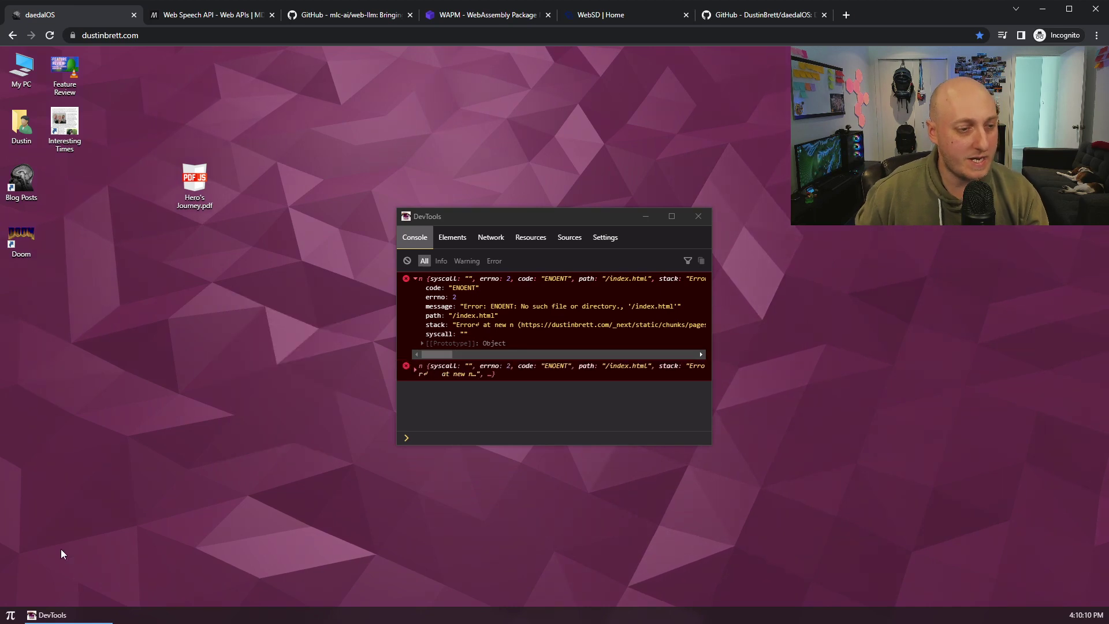
{"action": "left_click", "coordinate": [9, 618]}
{"action": "left_click", "coordinate": [90, 542]}
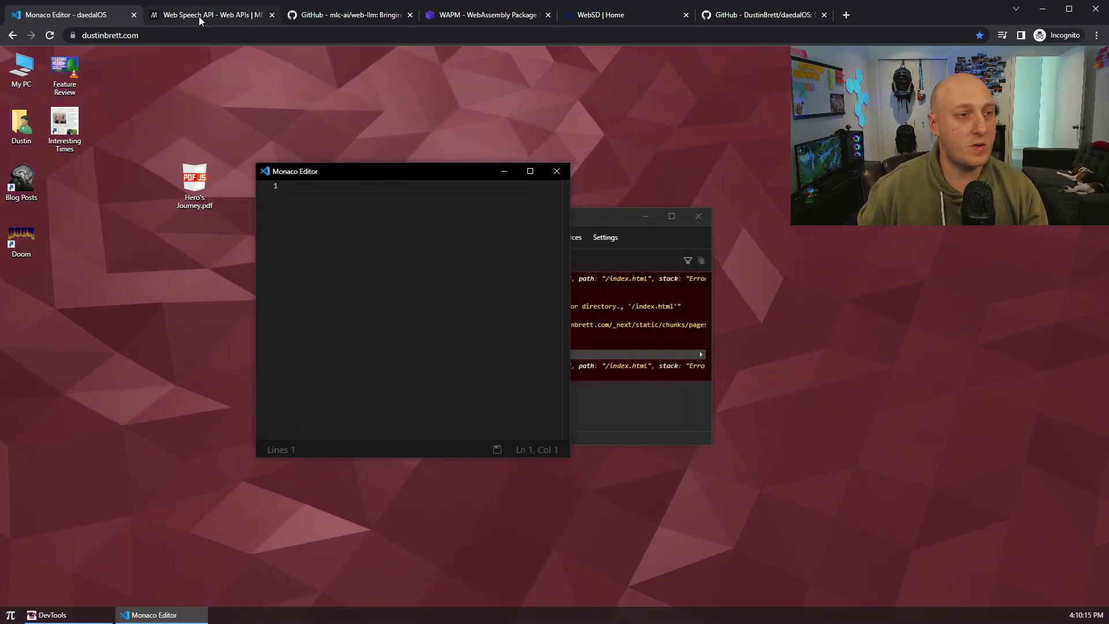
Open the MDN Web Speech API page's source in a new tab, then return to daedalOS
{"action": "left_click", "coordinate": [199, 16]}
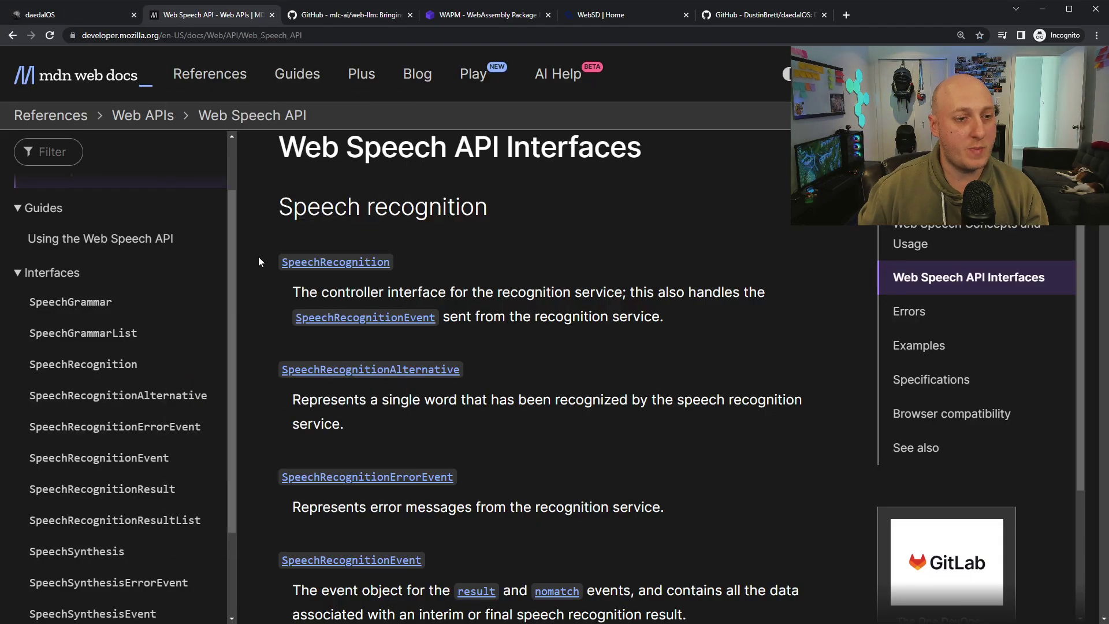
{"action": "key", "text": "ctrl+u"}
{"action": "left_click_drag", "start_coordinate": [374, 36], "coordinate": [182, 36]}
{"action": "left_click", "coordinate": [315, 174]}
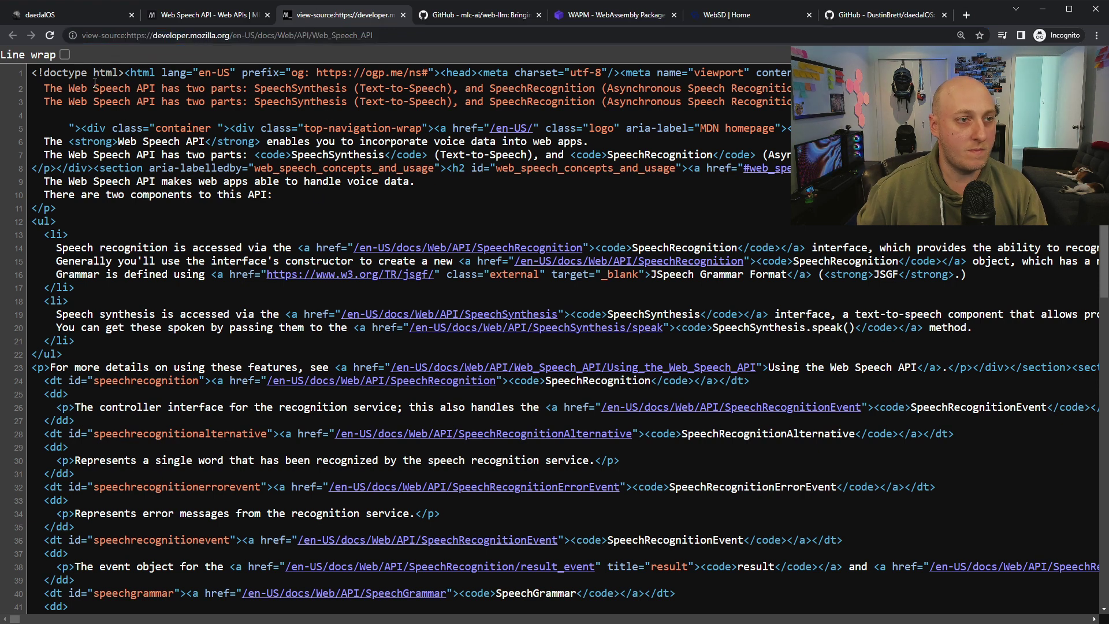
{"action": "left_click", "coordinate": [47, 19]}
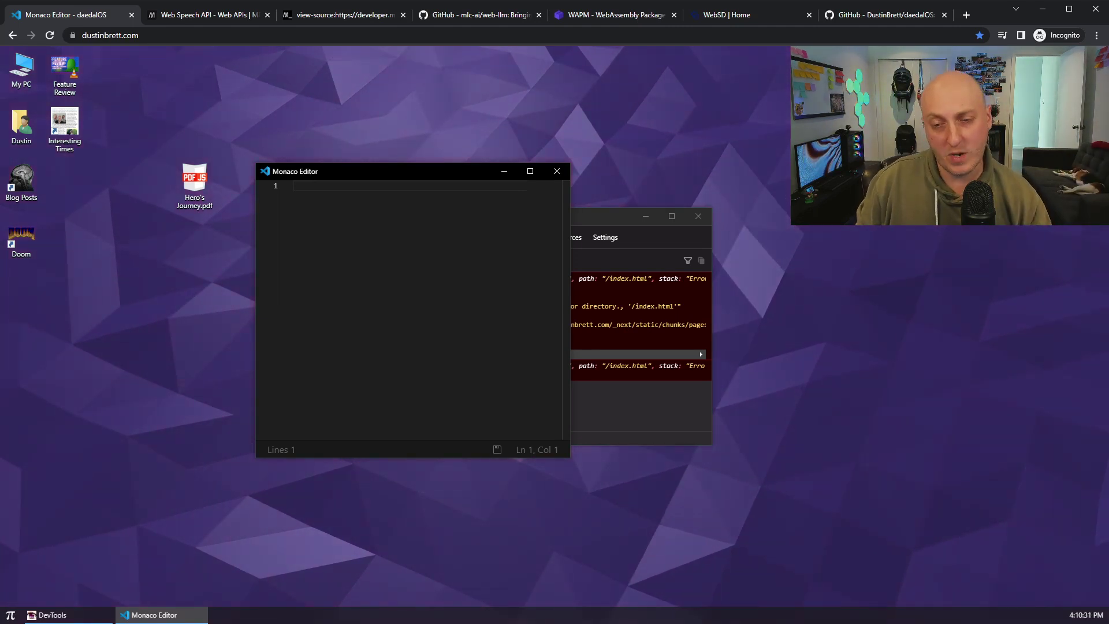
Reload daedalOS twice, with the Start menu opened in between, to close every window
{"action": "key", "text": "alt+Tab"}
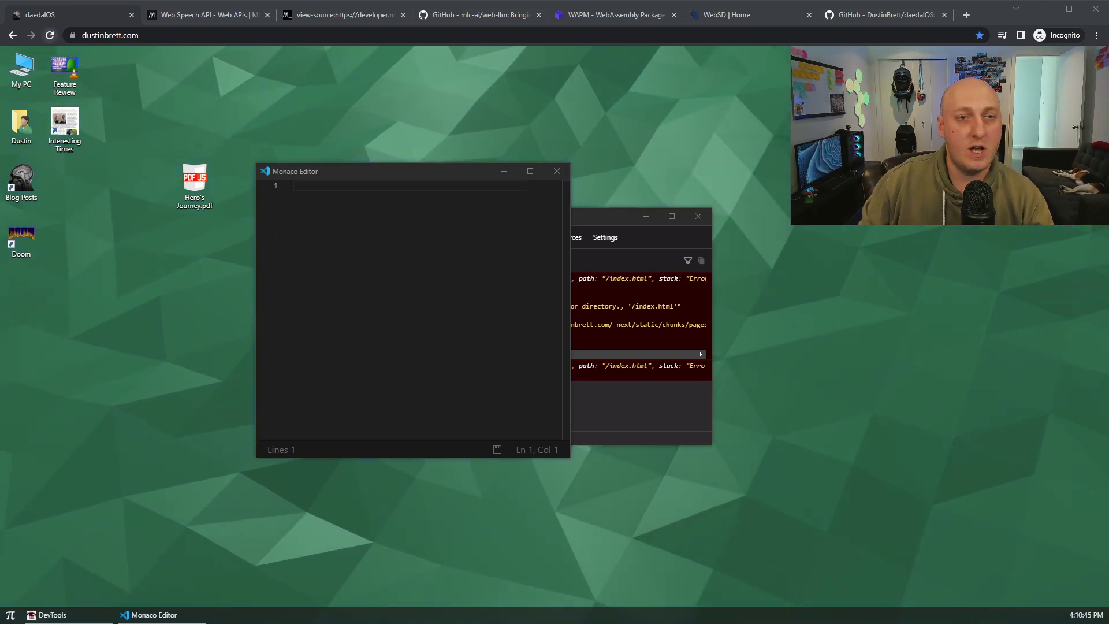
{"action": "key", "text": "F5"}
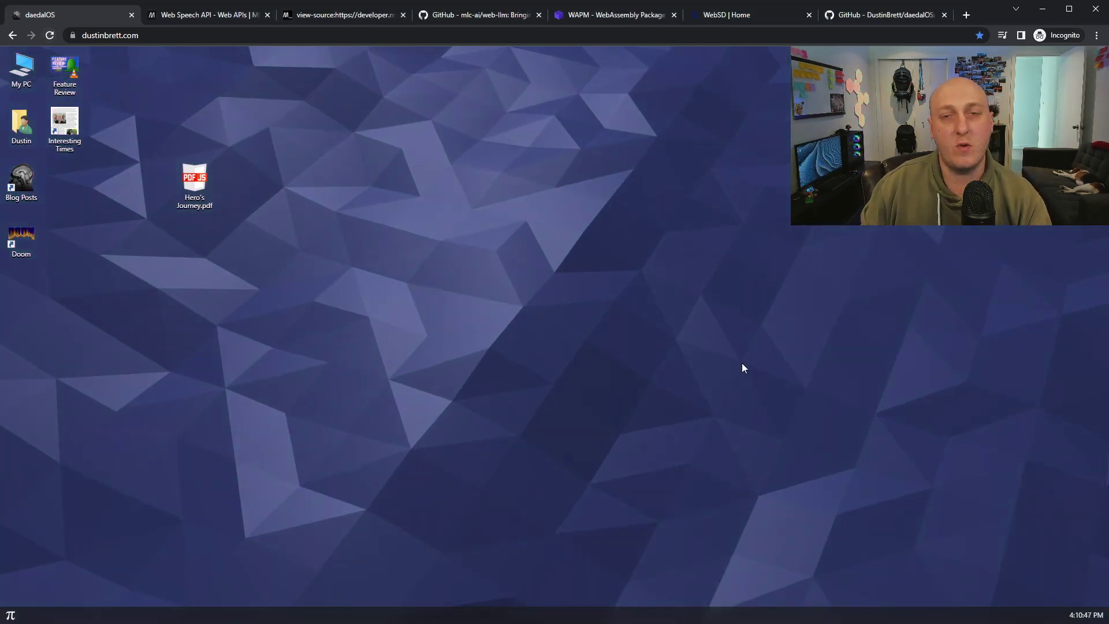
{"action": "left_click", "coordinate": [10, 614]}
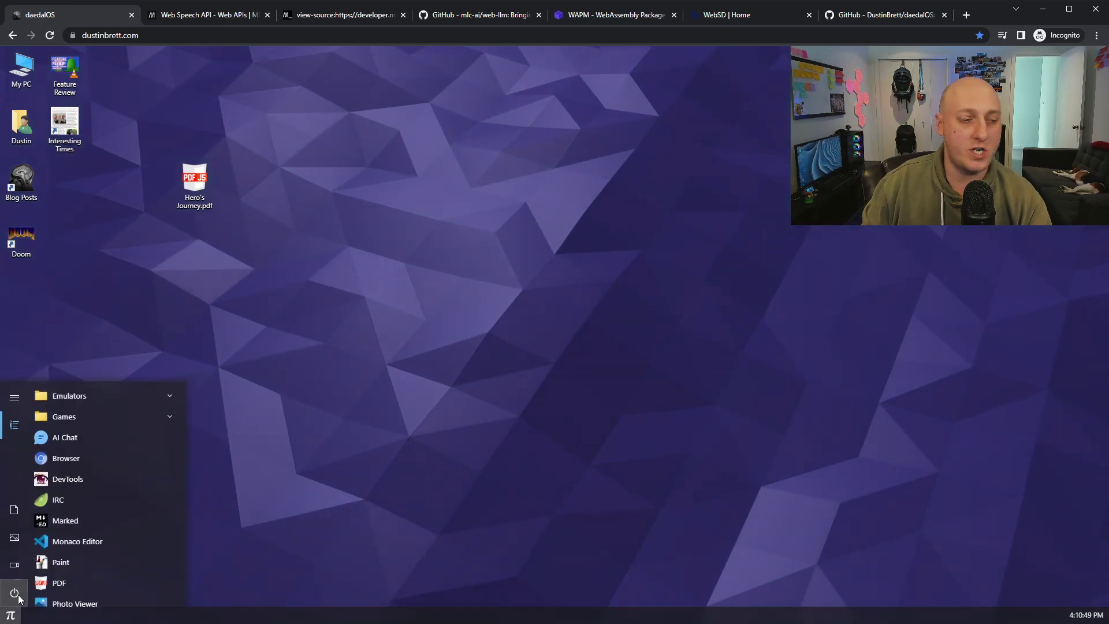
{"action": "key", "text": "F5"}
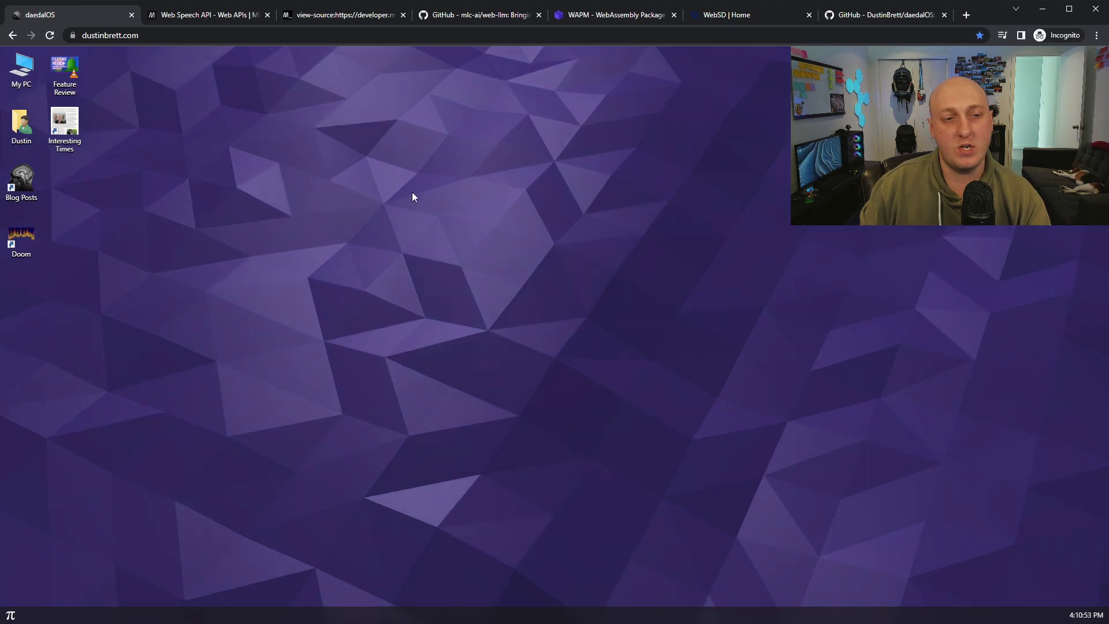
{"action": "right_click", "coordinate": [368, 161]}
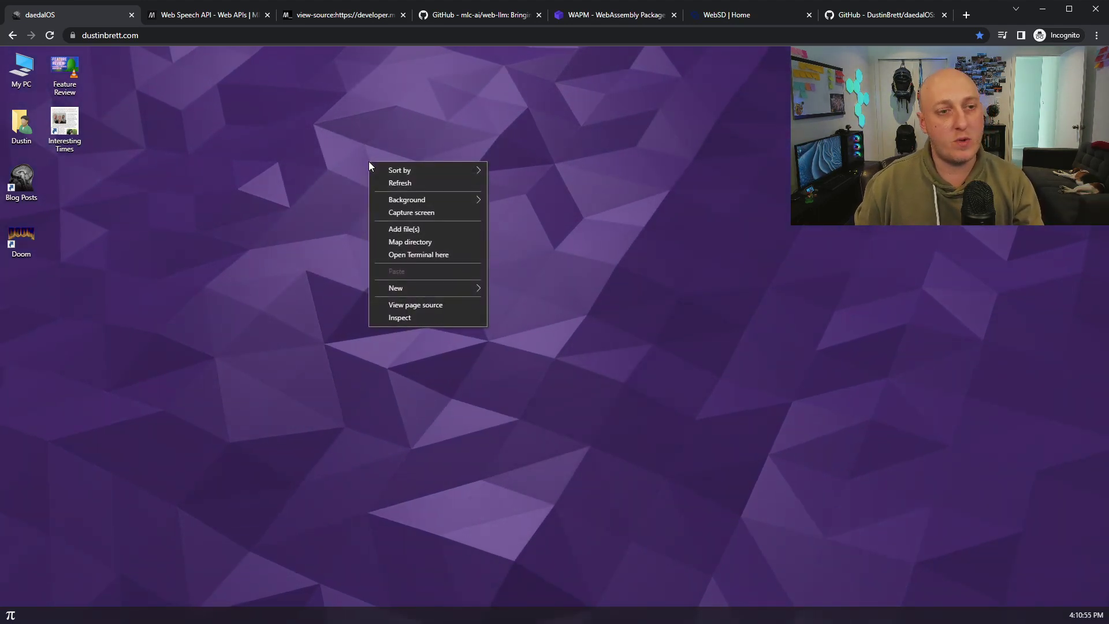
{"action": "mouse_move", "coordinate": [422, 199]}
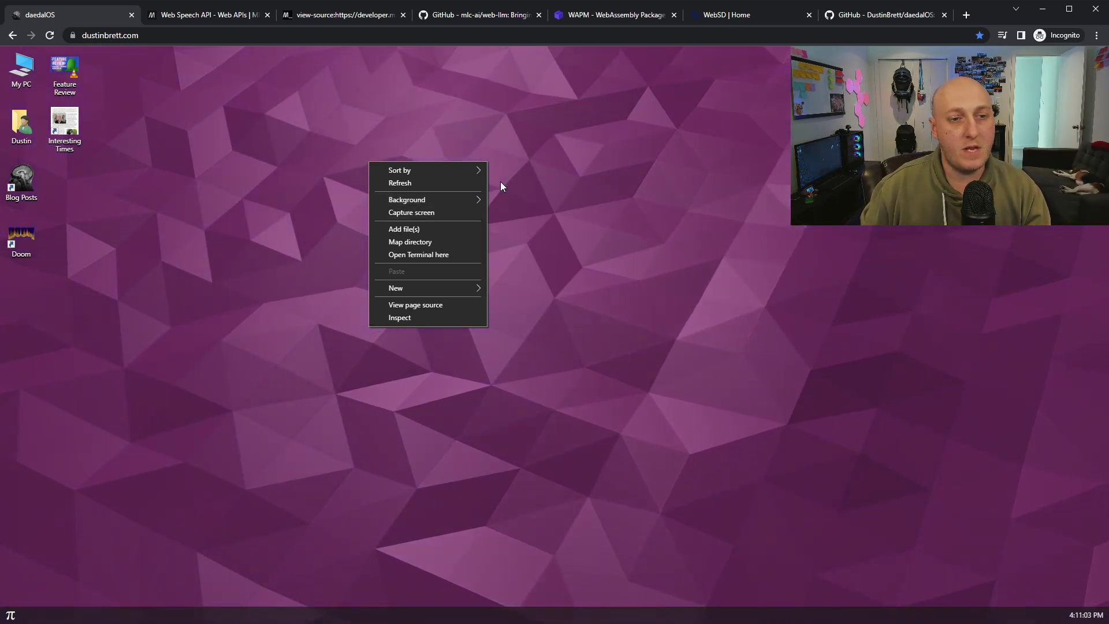
{"action": "mouse_move", "coordinate": [463, 204]}
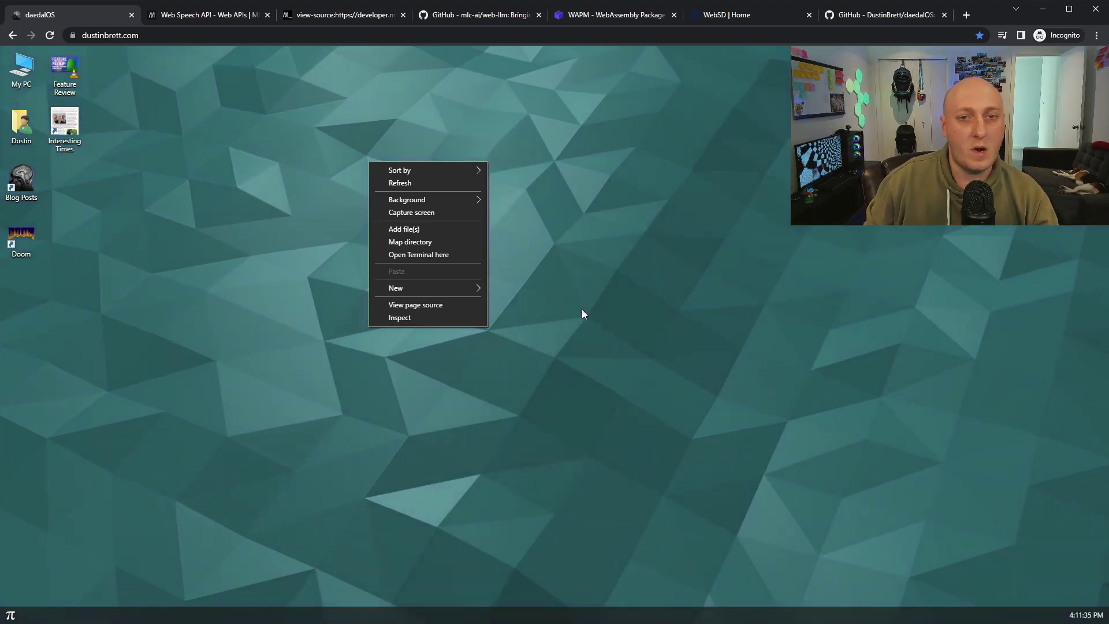
{"action": "left_click", "coordinate": [857, 382]}
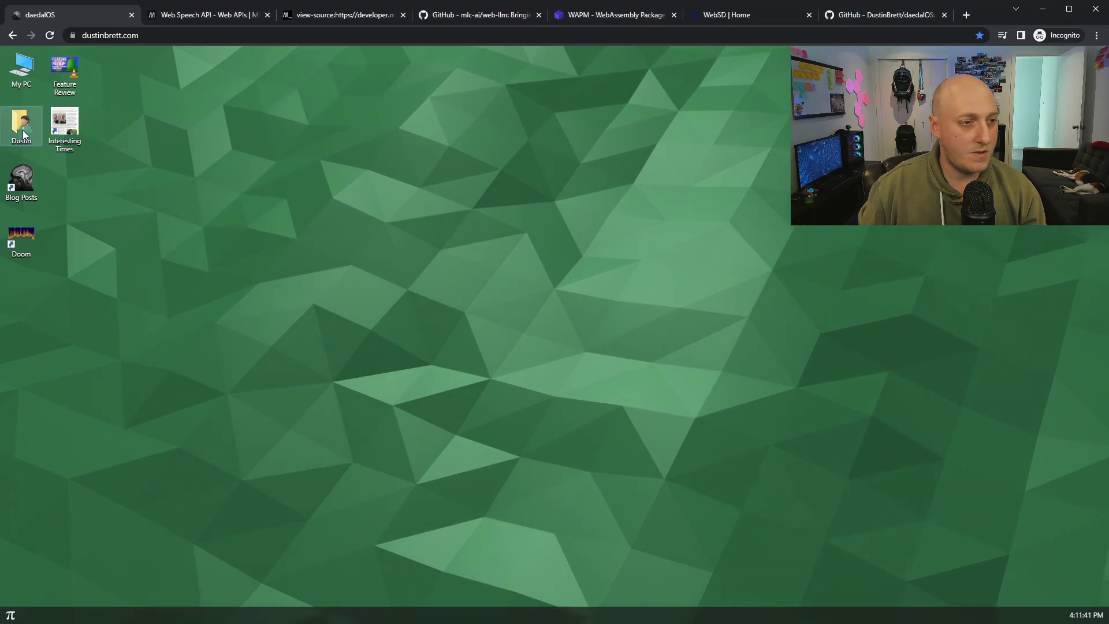
Open Pictures > Wedding in Explorer and view Civil marriage.jpg in Photos
{"action": "key", "text": "super+e"}
{"action": "double_click", "coordinate": [627, 312]}
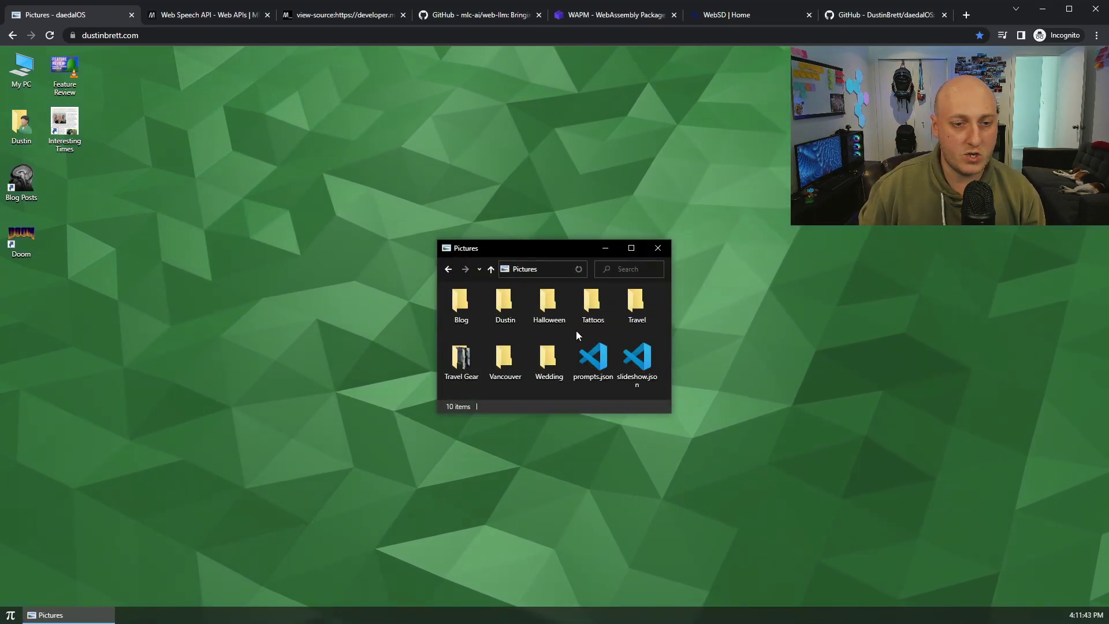
{"action": "double_click", "coordinate": [547, 359]}
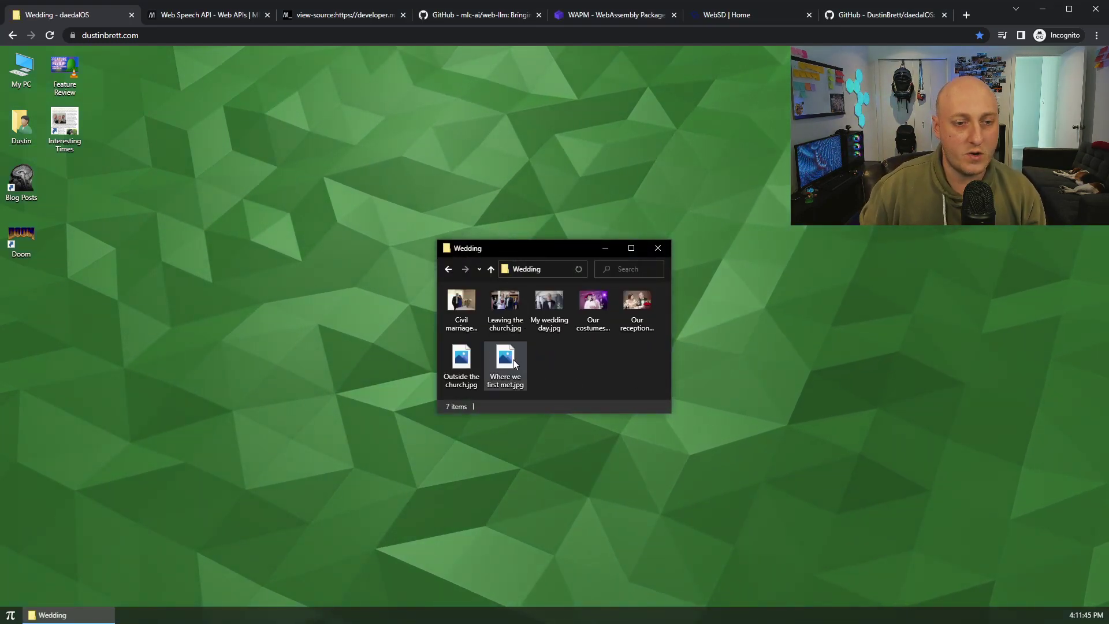
{"action": "double_click", "coordinate": [455, 301]}
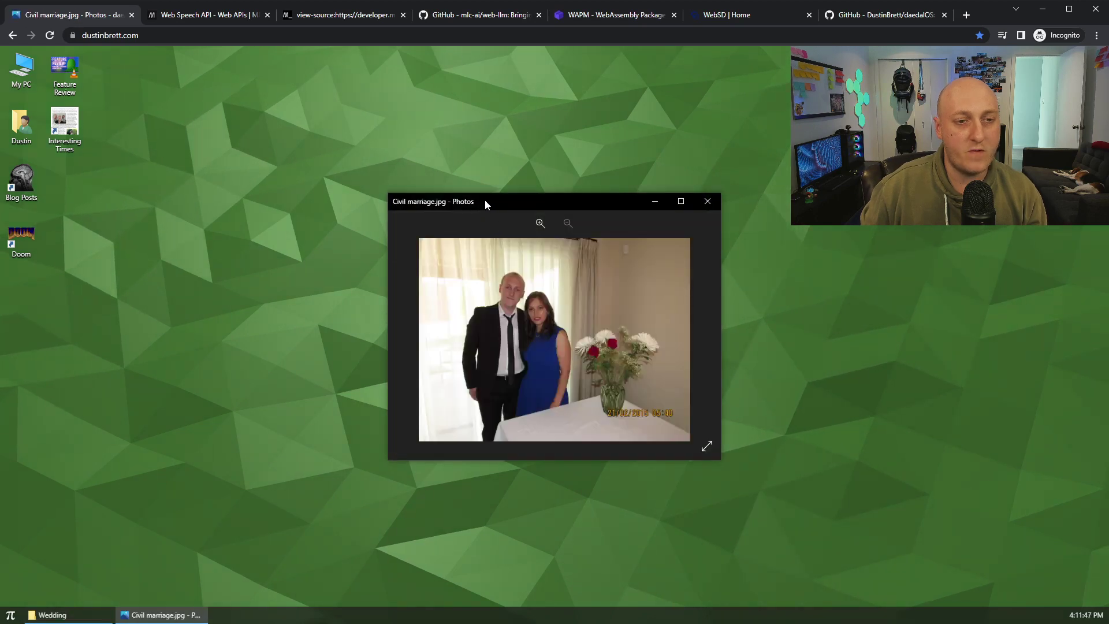
{"action": "left_click_drag", "start_coordinate": [485, 201], "coordinate": [391, 155]}
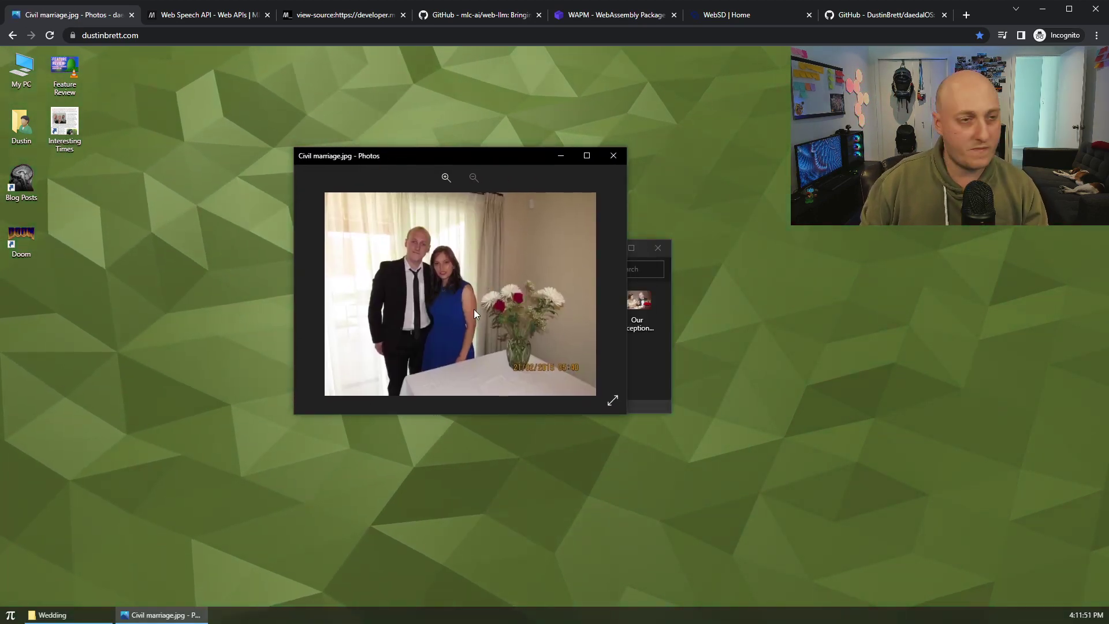
Step forward two photos and move the Wedding folder window down and right
{"action": "key", "text": "Right"}
{"action": "key", "text": "Right"}
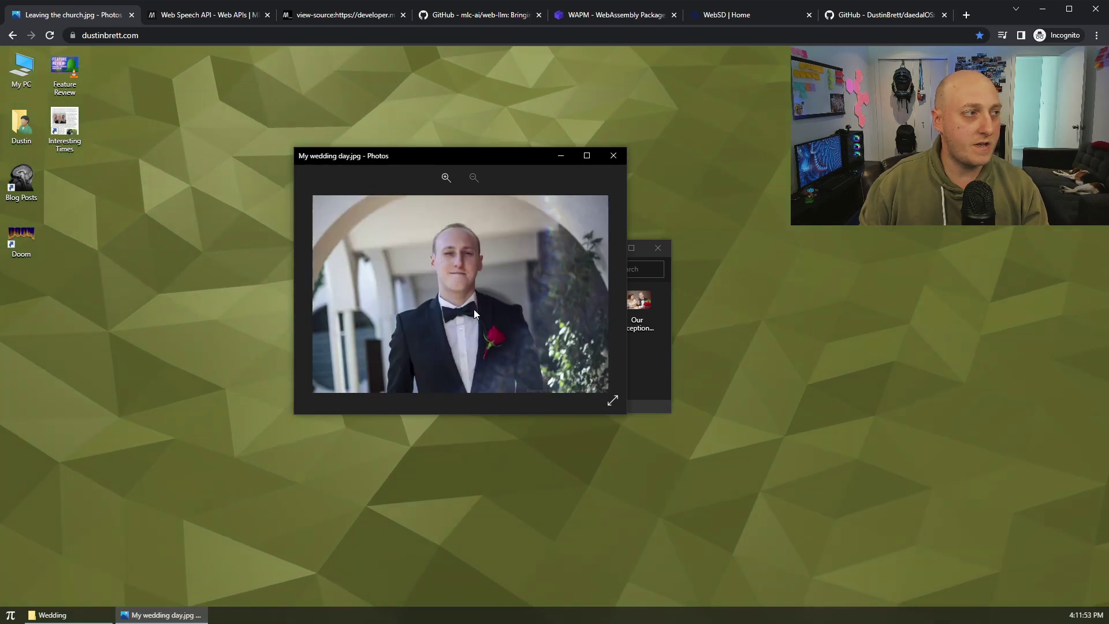
{"action": "key", "text": "Right"}
{"action": "left_click", "coordinate": [660, 352]}
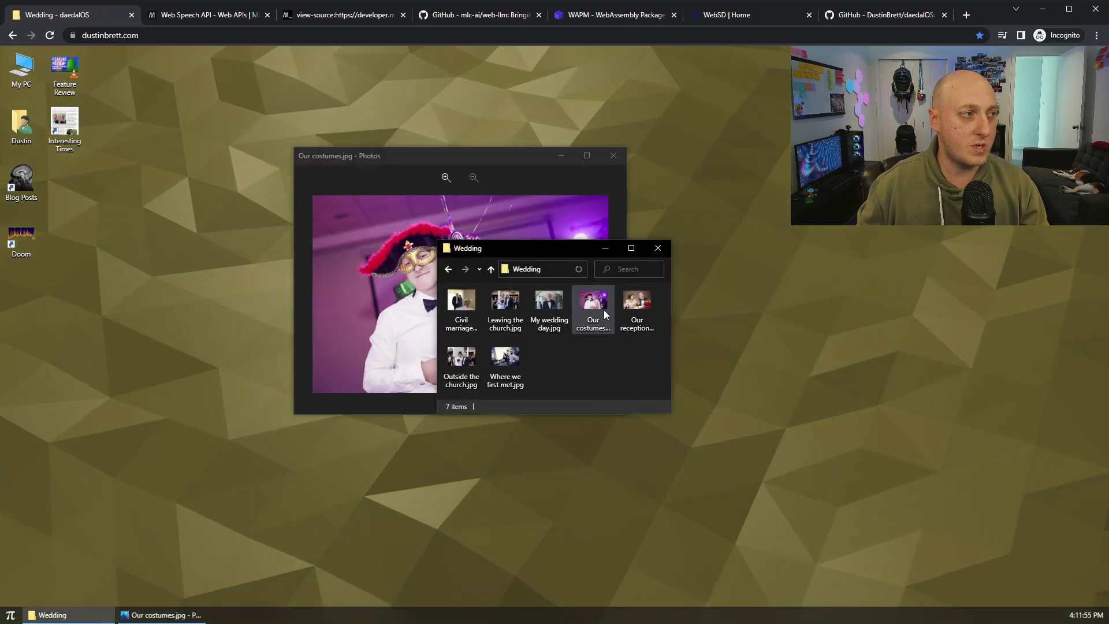
{"action": "left_click_drag", "start_coordinate": [566, 267], "coordinate": [700, 317]}
Browse forward and back to Civil marriage.jpg with arrow keys, then close Photos
{"action": "left_click", "coordinate": [473, 311]}
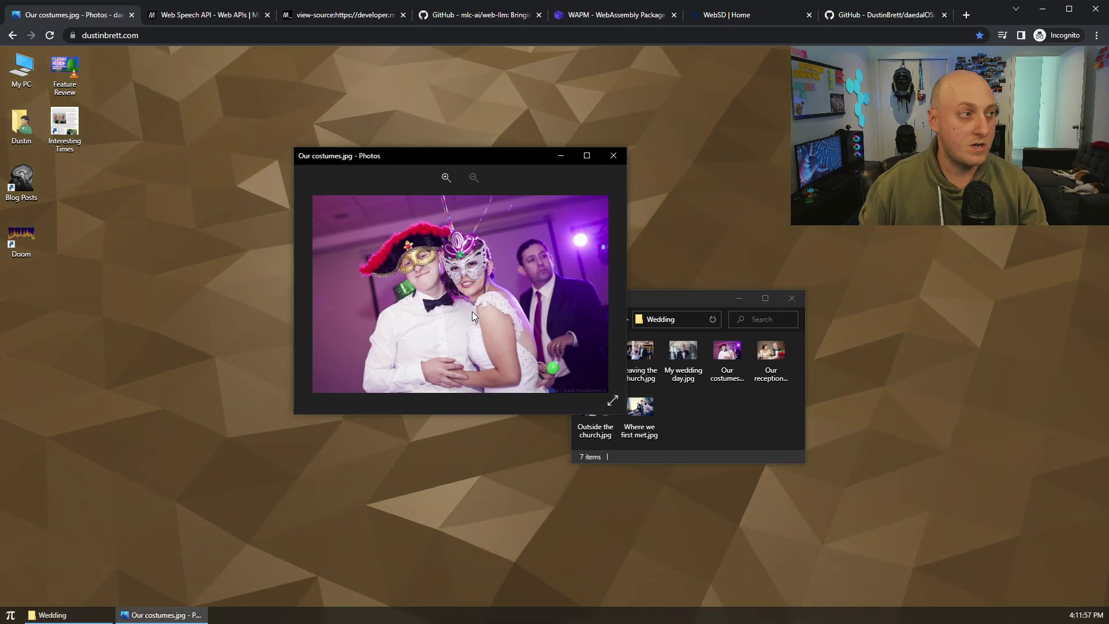
{"action": "key", "text": "Right"}
{"action": "key", "text": "Right"}
{"action": "key", "text": "Right"}
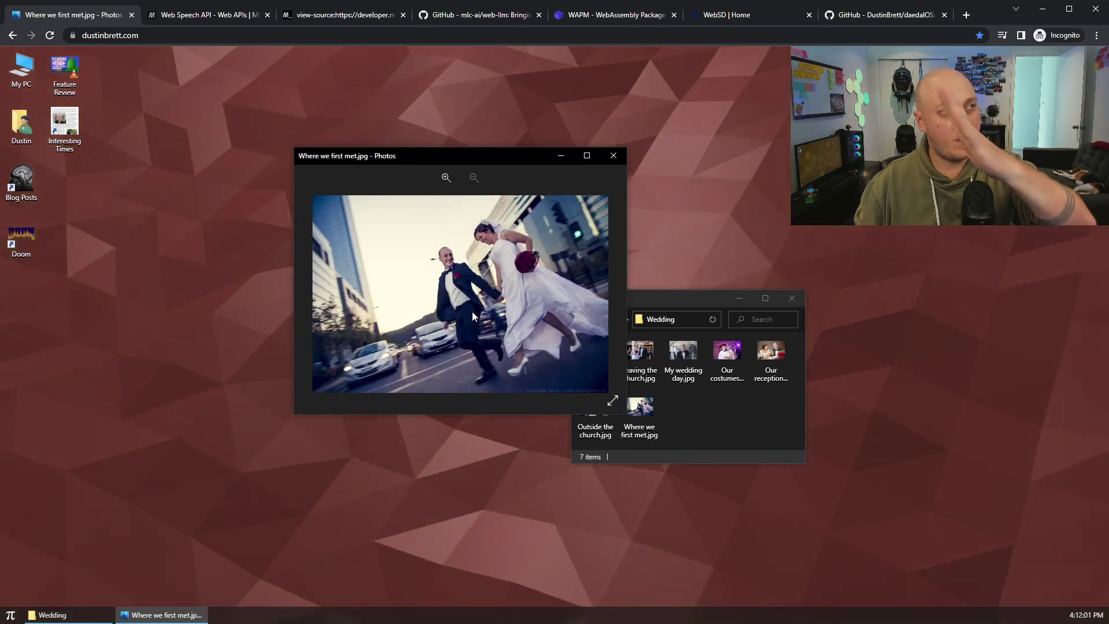
{"action": "key", "text": "Left"}
{"action": "key", "text": "Left"}
{"action": "key", "text": "Left"}
{"action": "key", "text": "Left"}
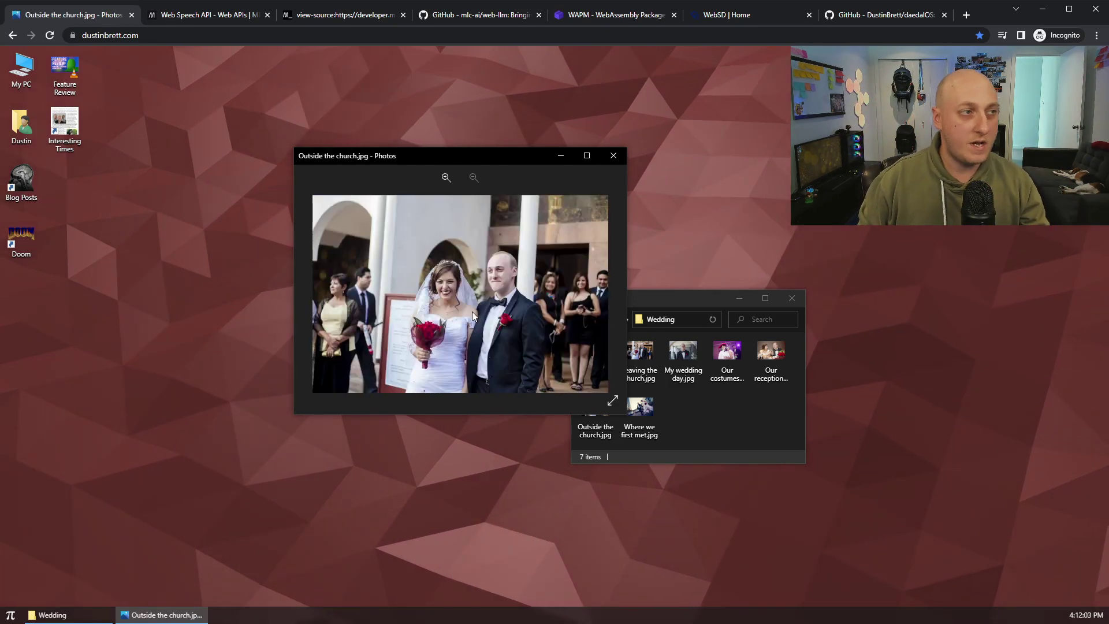
{"action": "key", "text": "Left"}
{"action": "key", "text": "Left"}
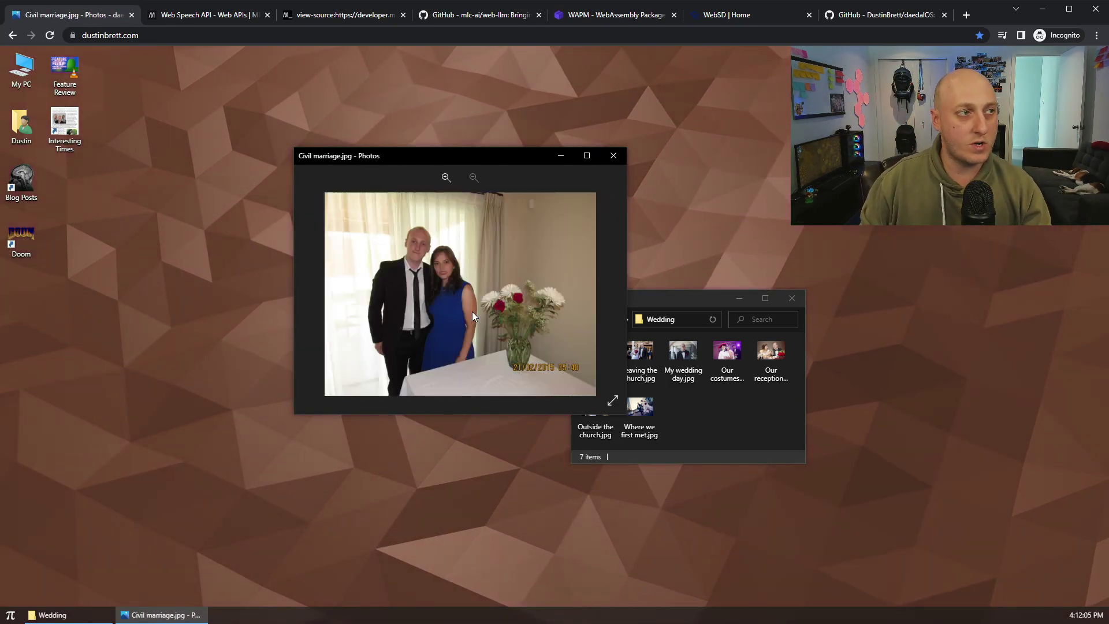
{"action": "left_click", "coordinate": [608, 161]}
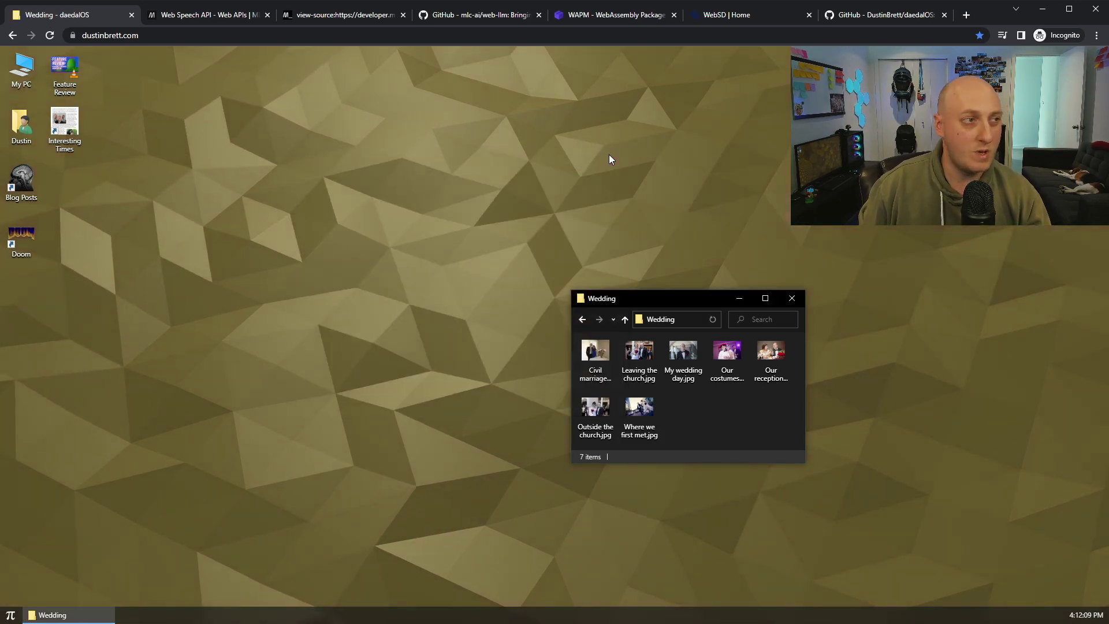
Open My wedding day.jpg in Photos, then switch to the daedalOS GitHub repository tab
{"action": "double_click", "coordinate": [683, 353]}
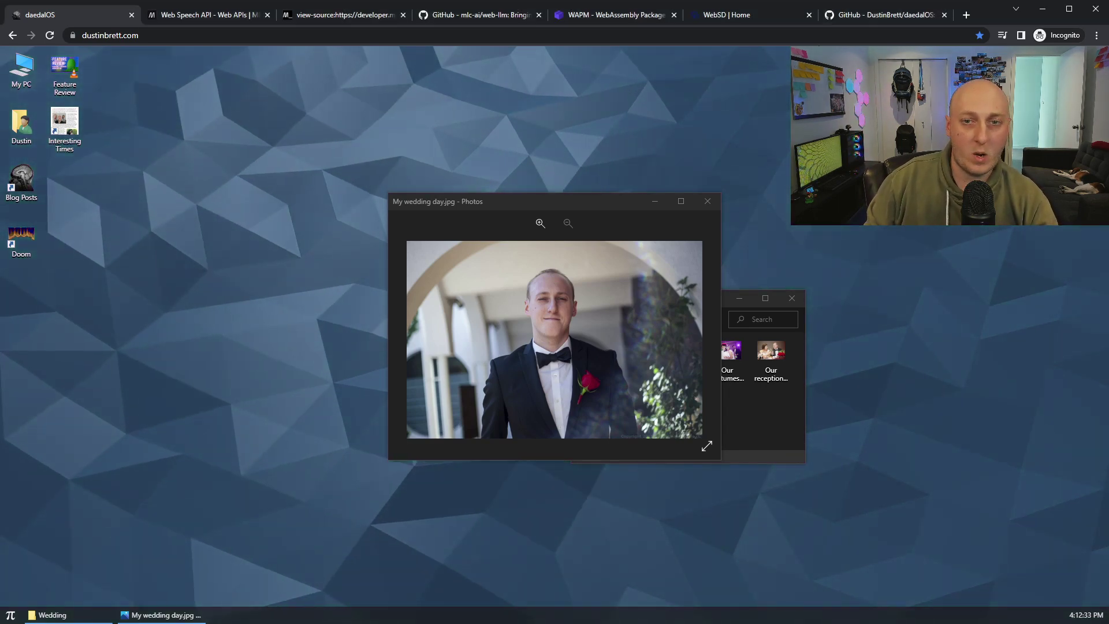
{"action": "left_click", "coordinate": [851, 19]}
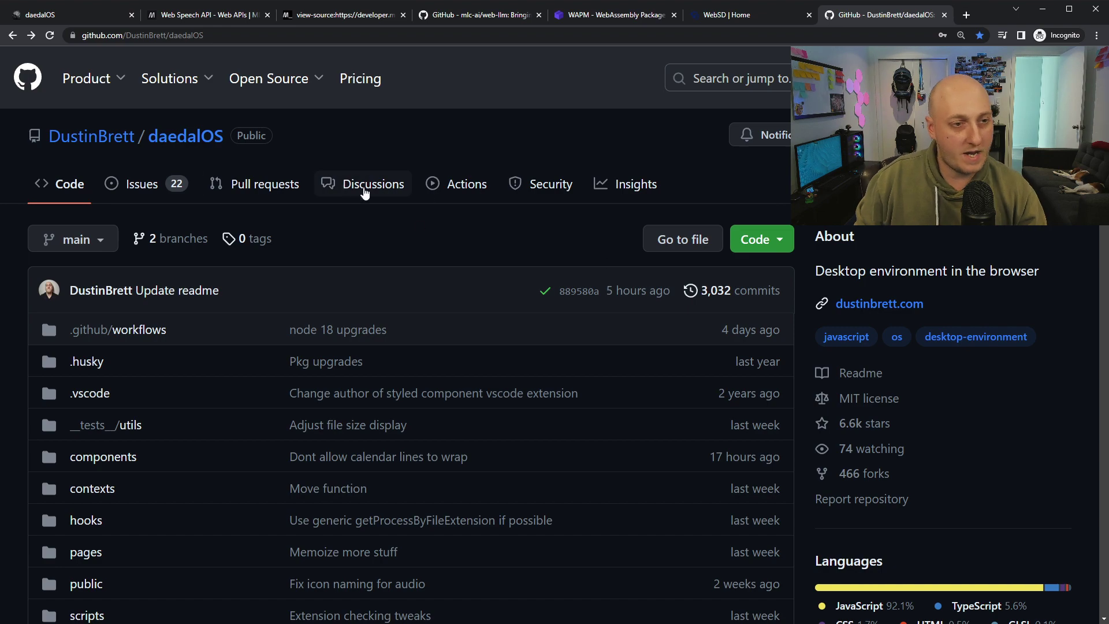
Browse the repo's Discussions, then return to the 152 closed daedalOS issues, topped by 'Disable v86 auto save sessions'
{"action": "left_click", "coordinate": [353, 189]}
{"action": "scroll", "coordinate": [514, 367], "scroll_direction": "down", "scroll_amount": 20}
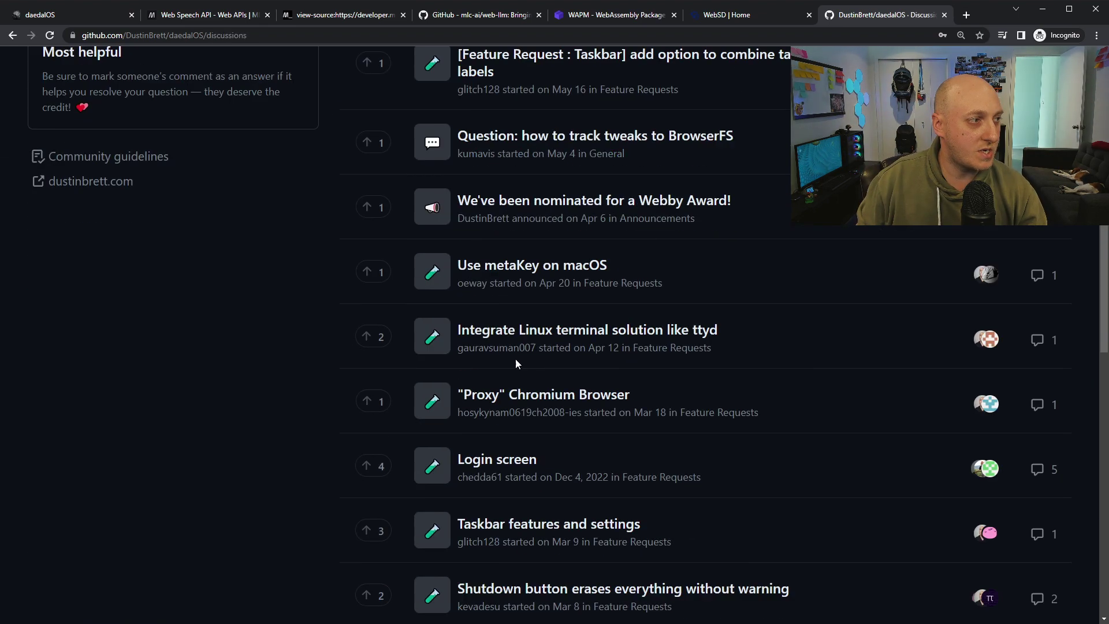
{"action": "scroll", "coordinate": [518, 361], "scroll_direction": "up", "scroll_amount": 20}
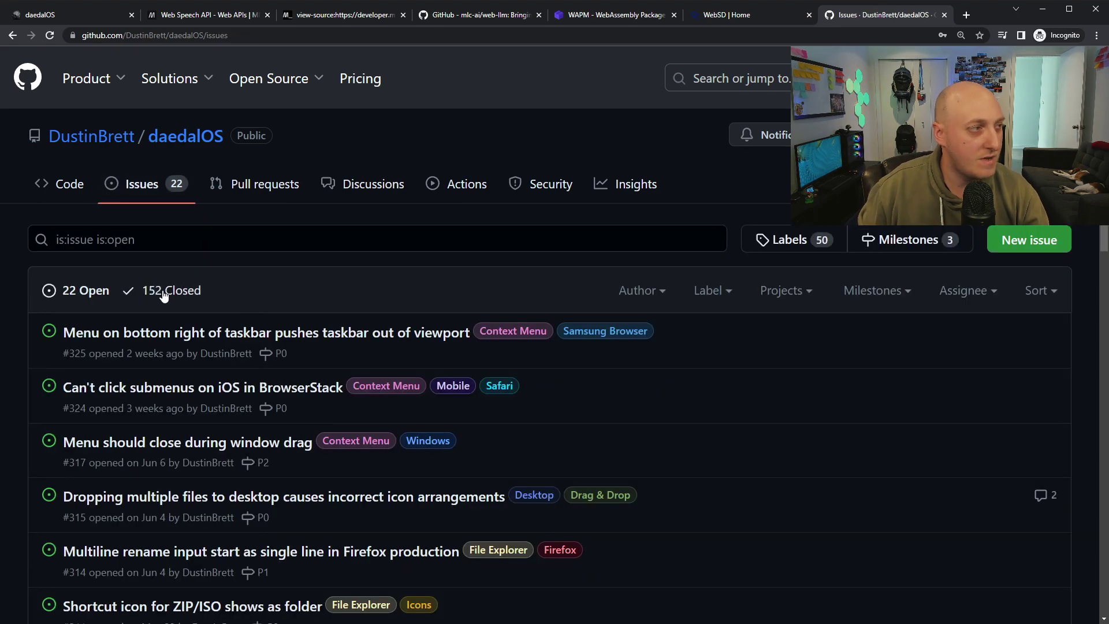
{"action": "scroll", "coordinate": [328, 311], "scroll_direction": "down", "scroll_amount": 10}
{"action": "scroll", "coordinate": [479, 341], "scroll_direction": "up", "scroll_amount": 10}
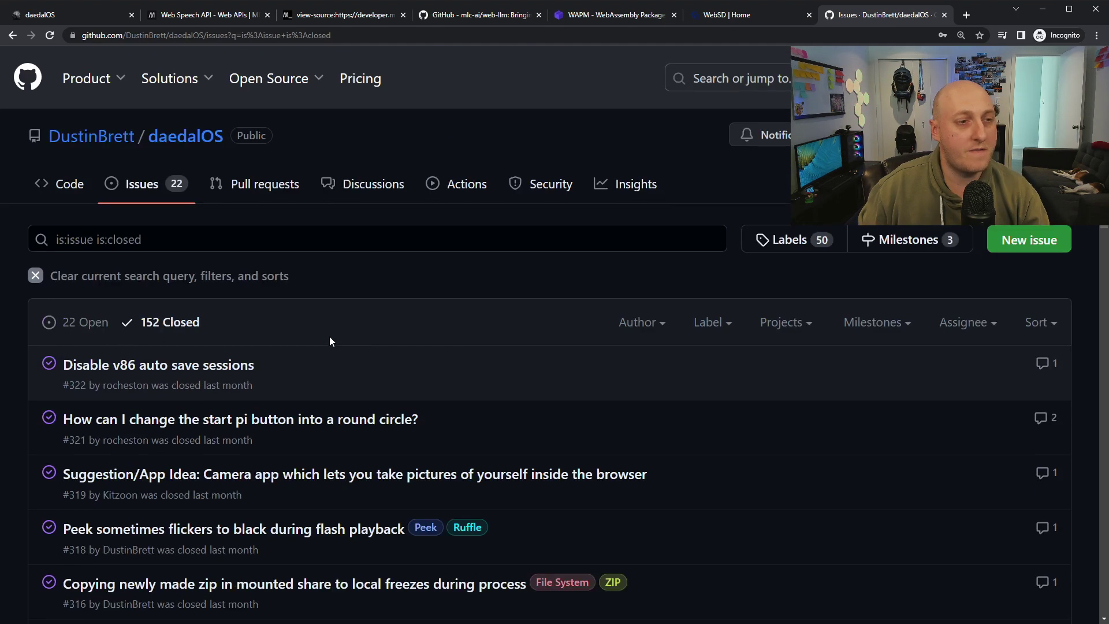
{"action": "left_click", "coordinate": [92, 16]}
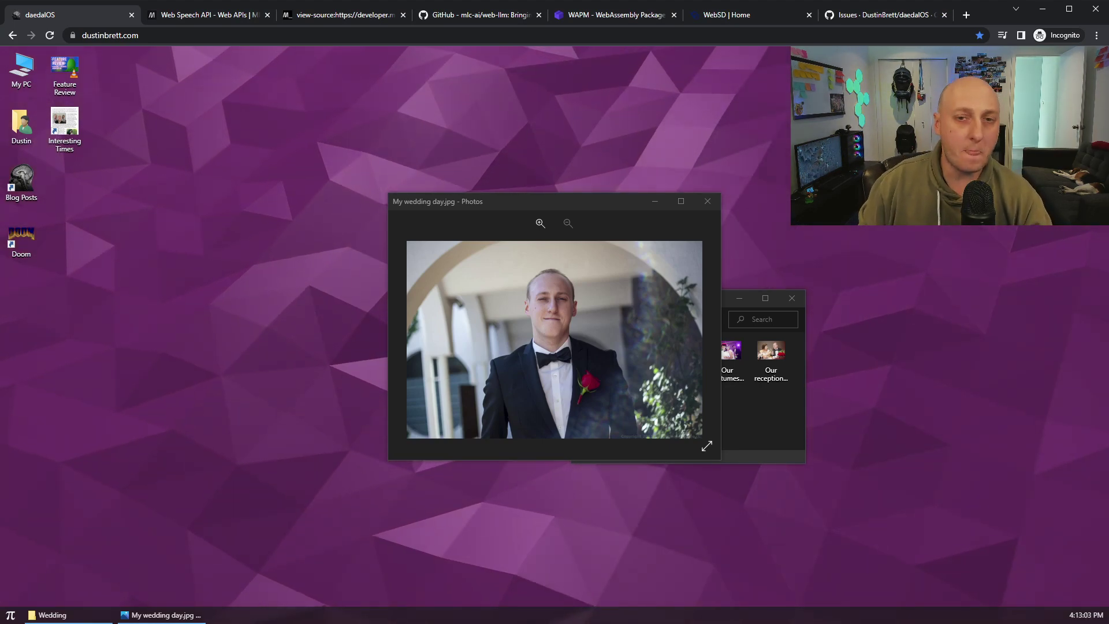
{"action": "left_click", "coordinate": [879, 20]}
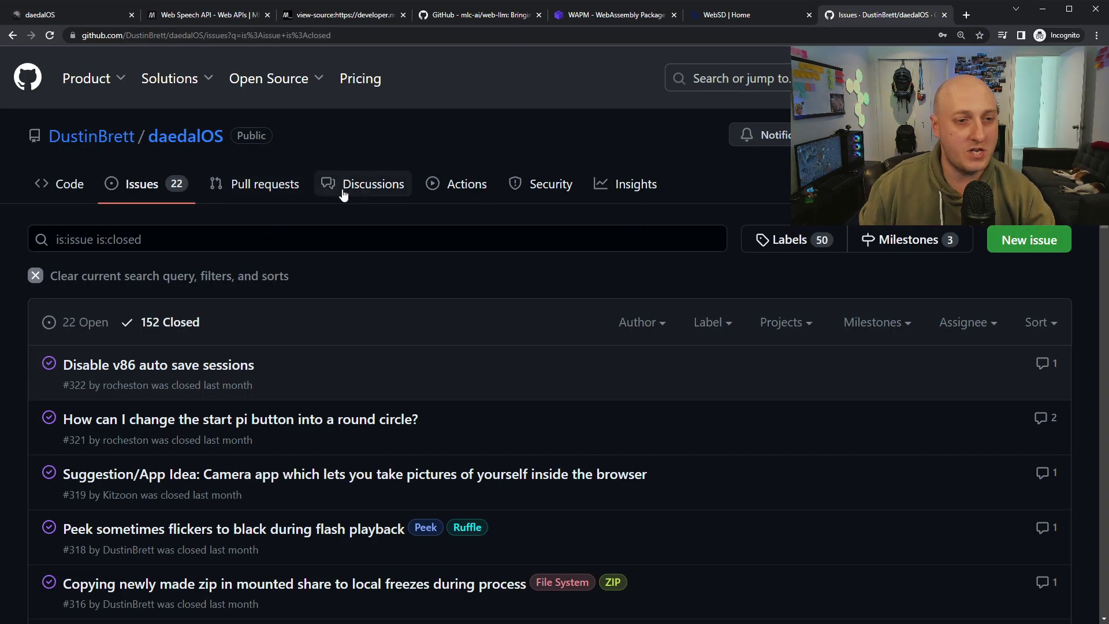